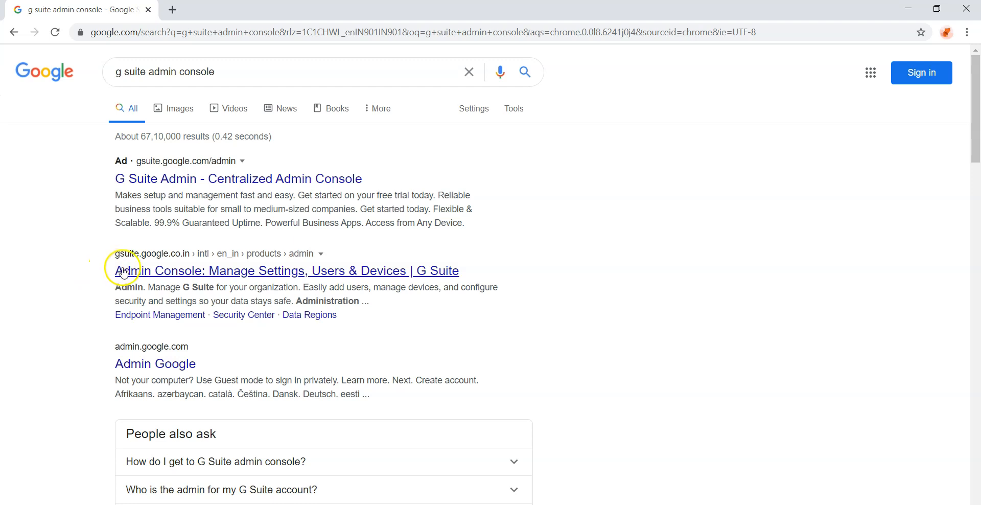
Step: Open the 'Admin Console: Manage Settings, Users & Devices | G Suite' search result
click(136, 272)
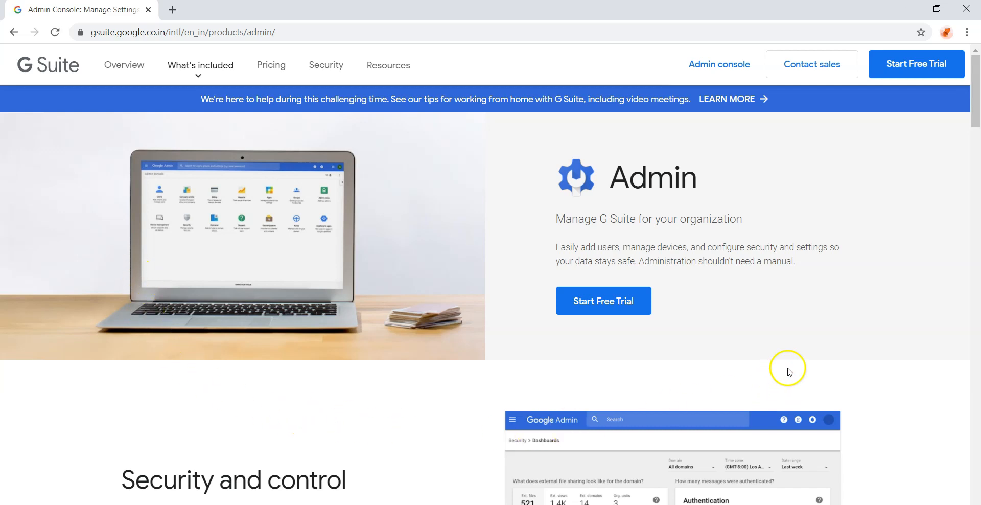
Step: Sign in to the Admin console with the college admin account's e-mail and password
click(698, 66)
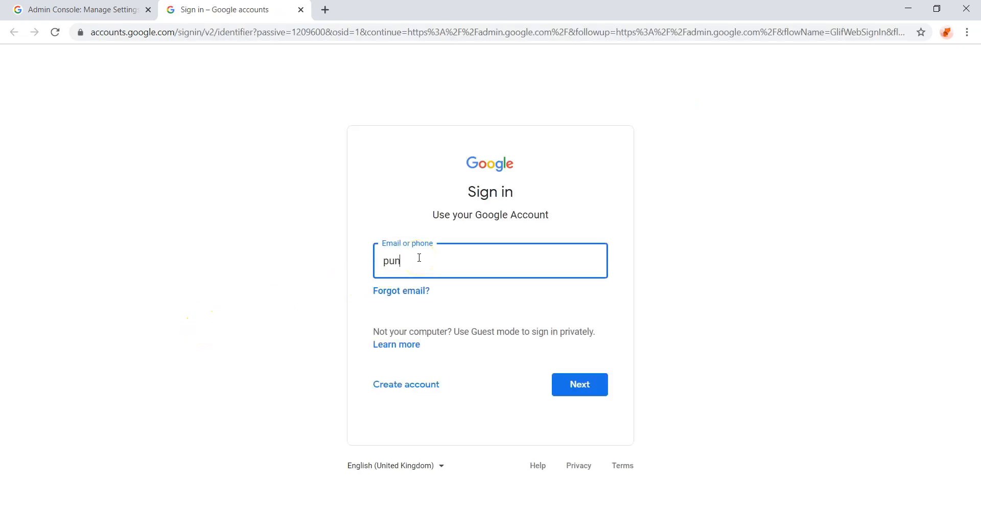
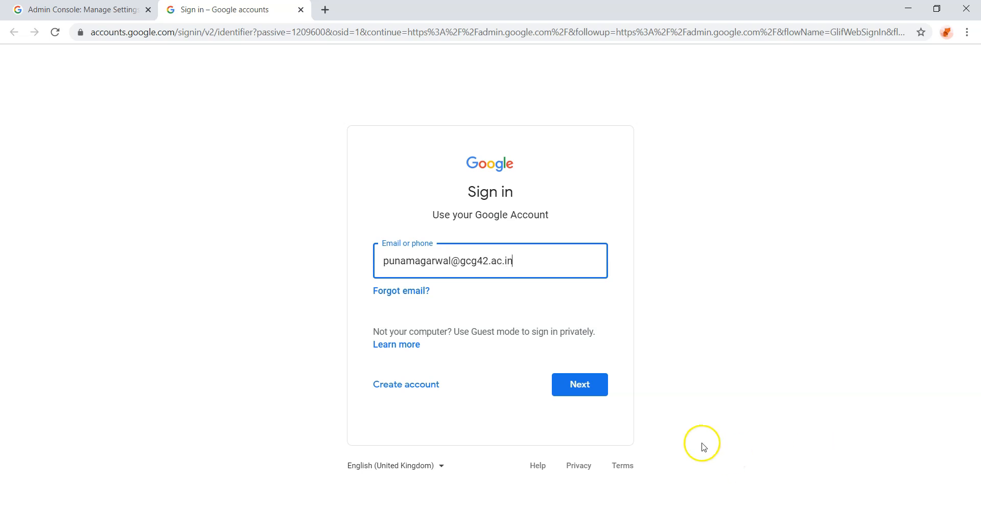
click(591, 386)
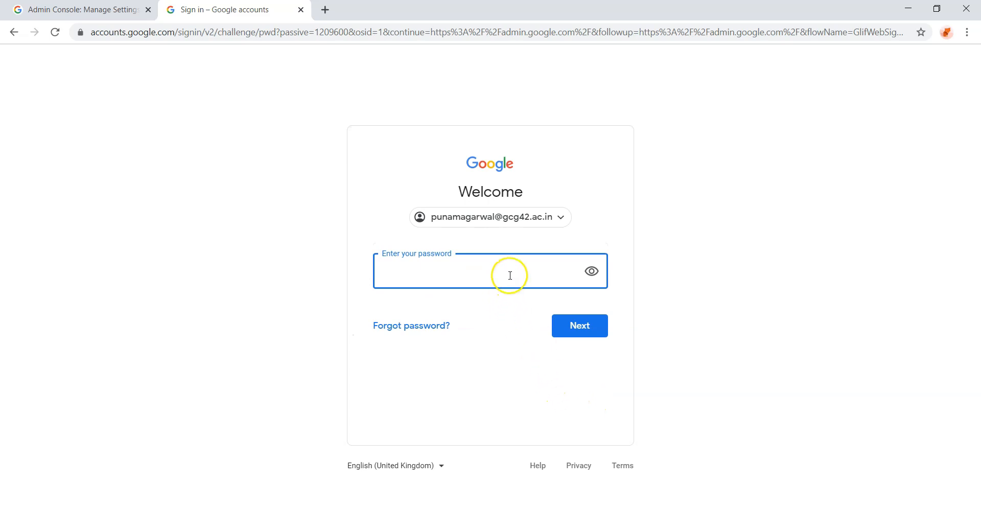
text(a)
click(579, 325)
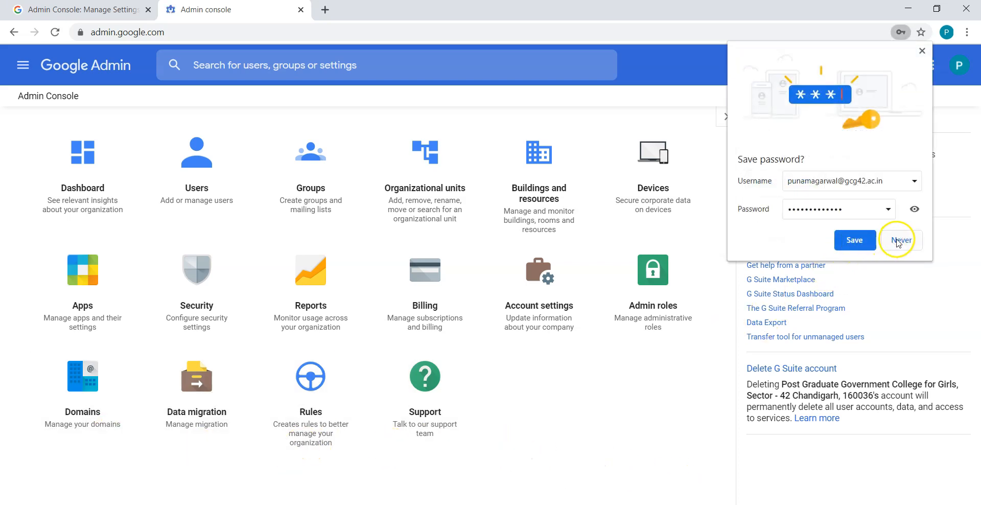
Step: Save the password, turn on browser sync with linked data, and open Organizational units
click(855, 240)
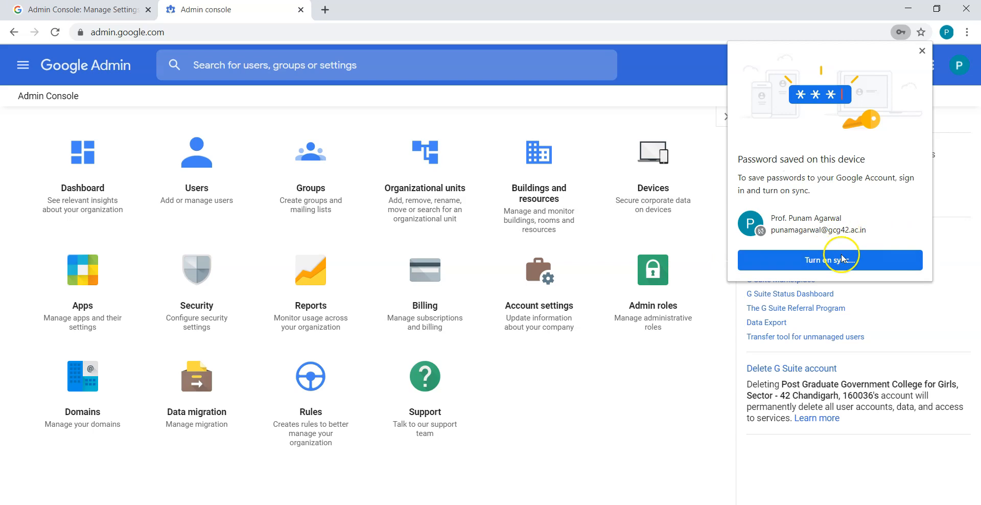
click(817, 261)
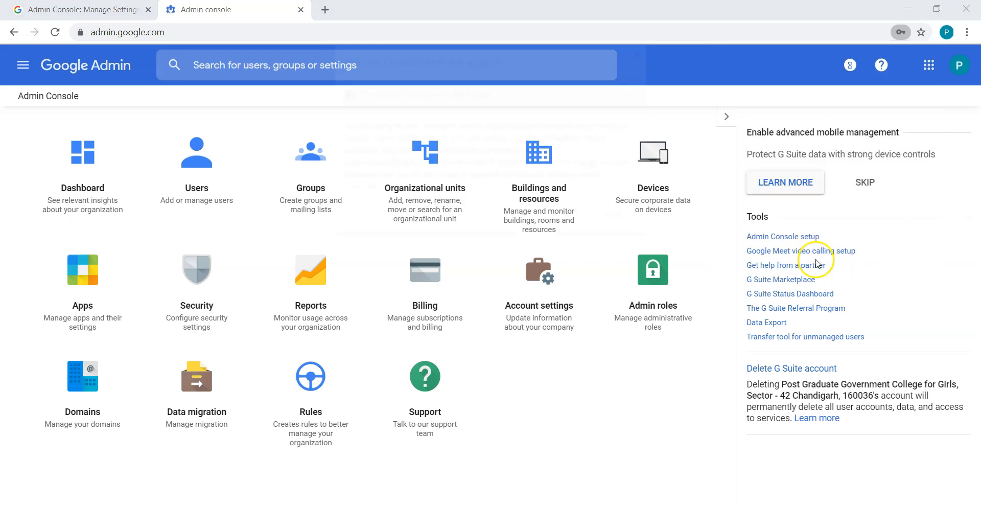
click(574, 218)
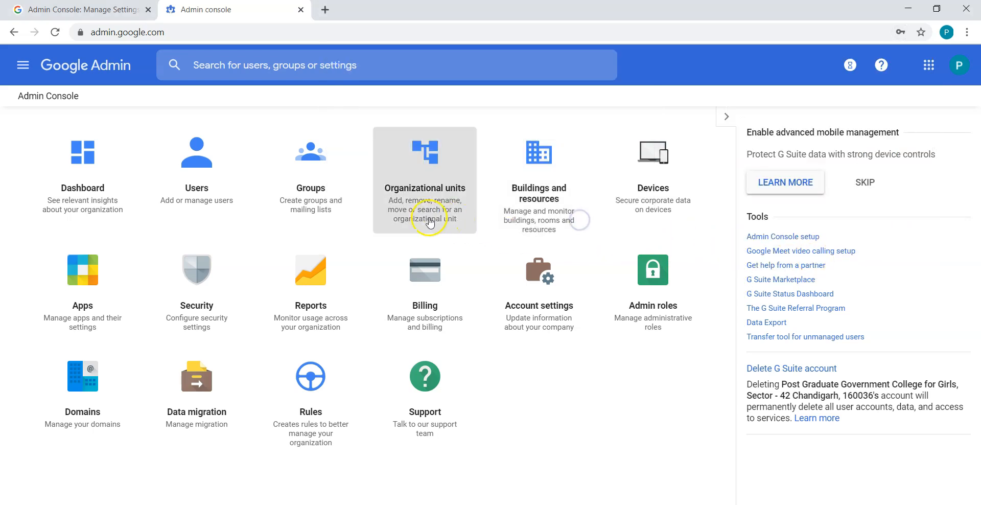
click(552, 318)
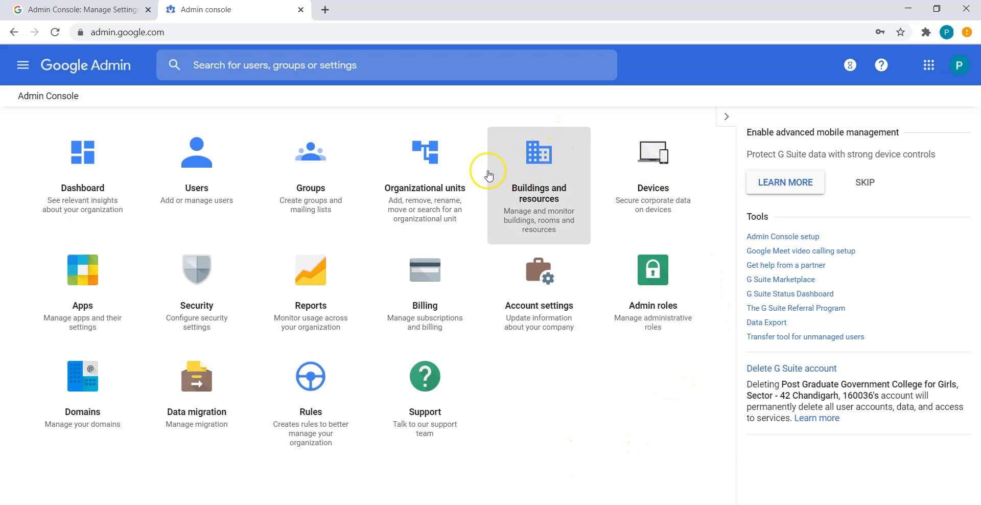
click(429, 190)
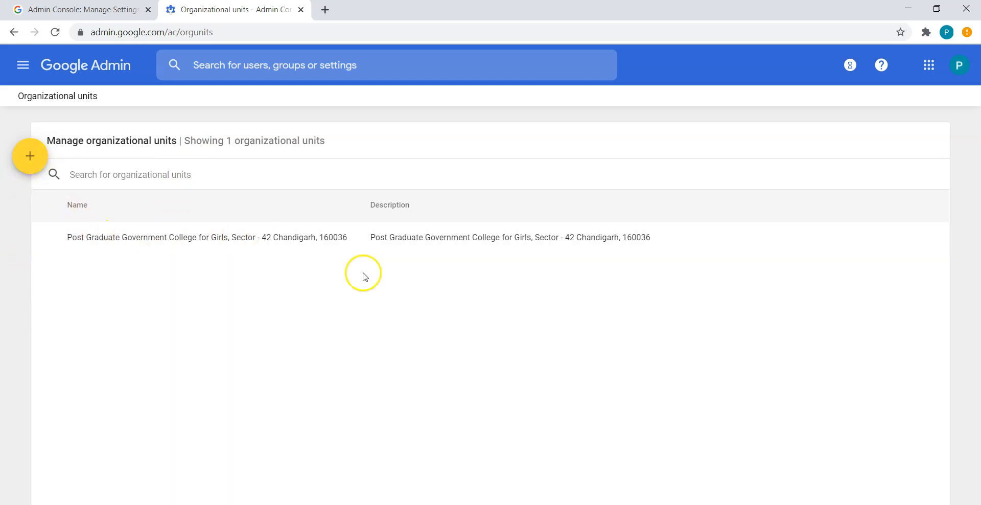
Step: Create an organizational unit named 'BCA Department' and reload the page to show it
click(852, 240)
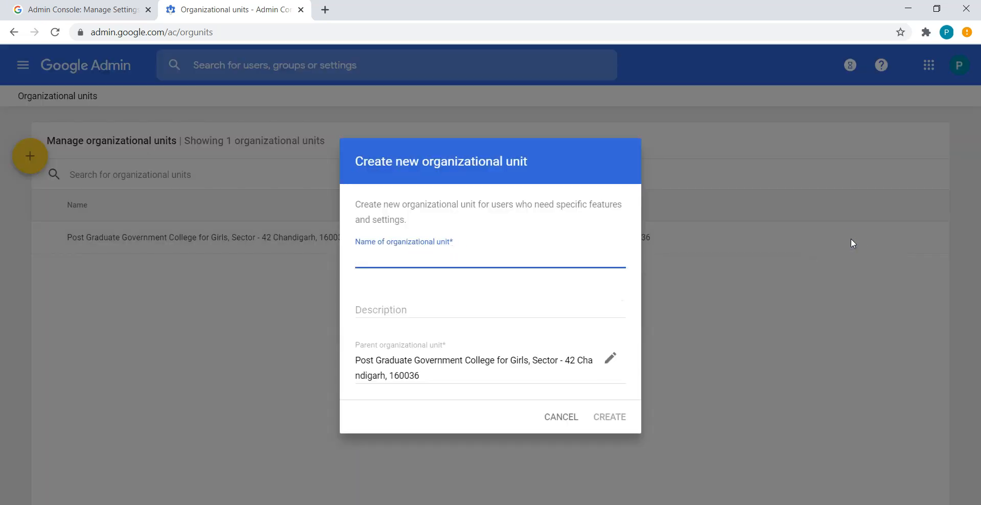
text(BCA Department)
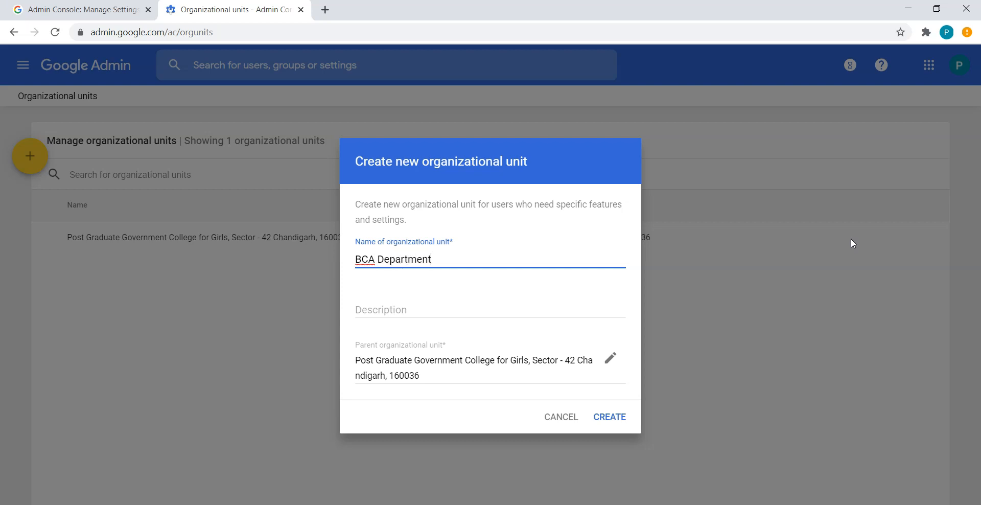
click(608, 425)
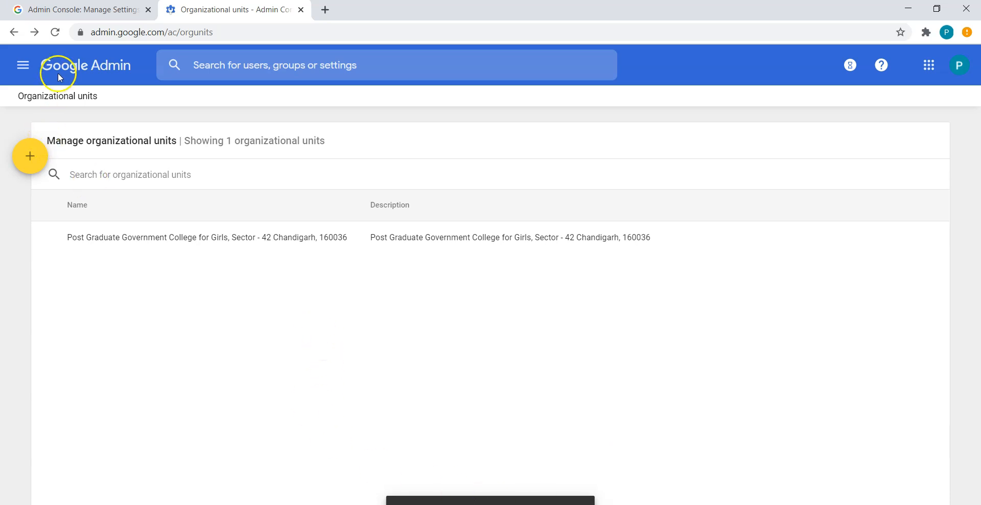
click(55, 32)
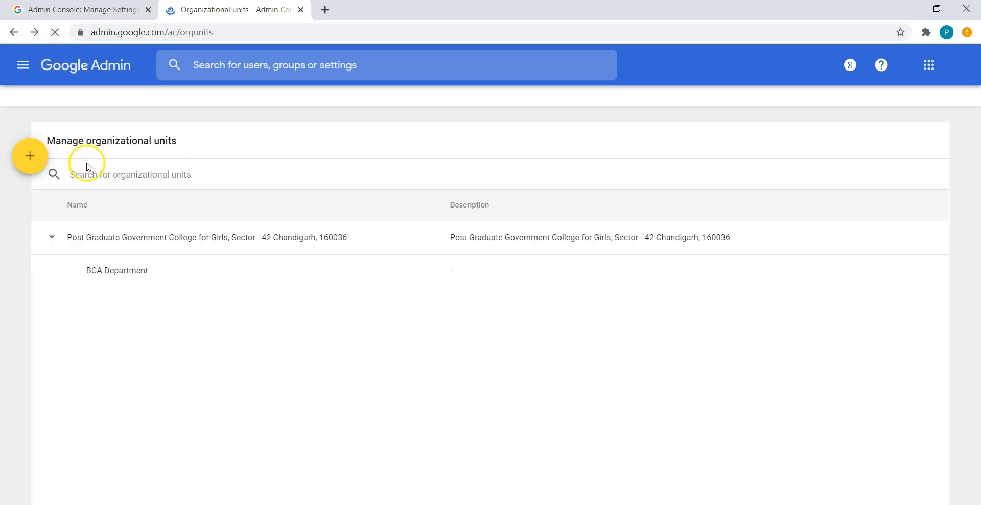
mouse_move(206, 282)
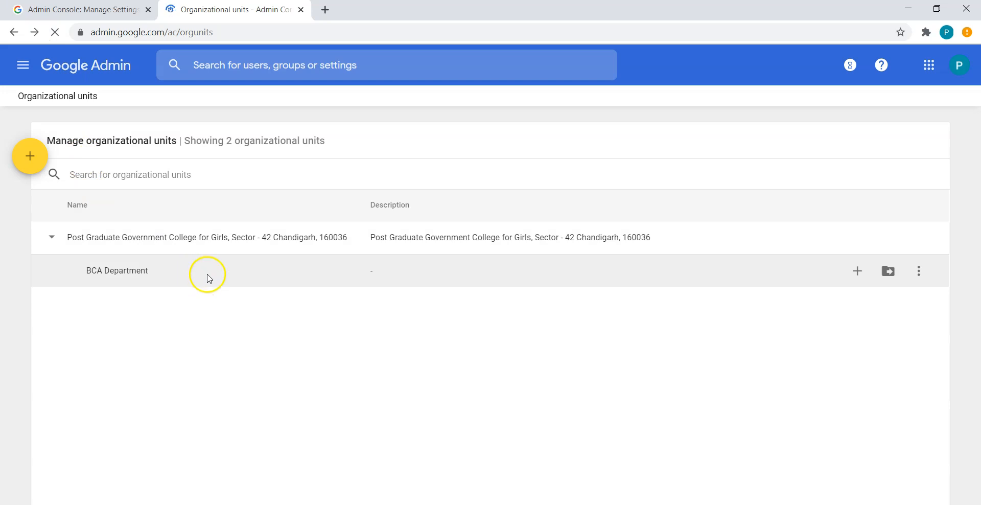
Step: Add 'Faculty' and 'BCAIII' sub-units under BCA Department
click(857, 272)
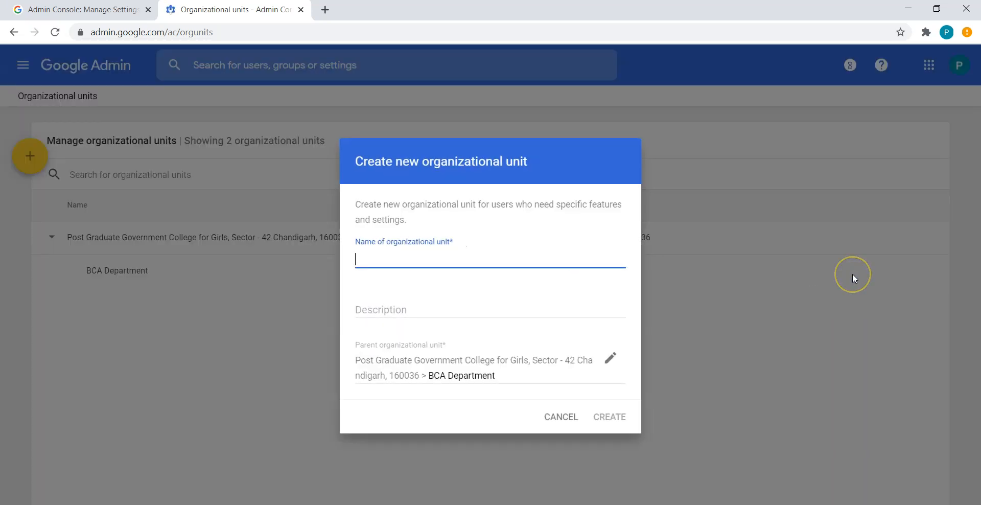
text(Faculty)
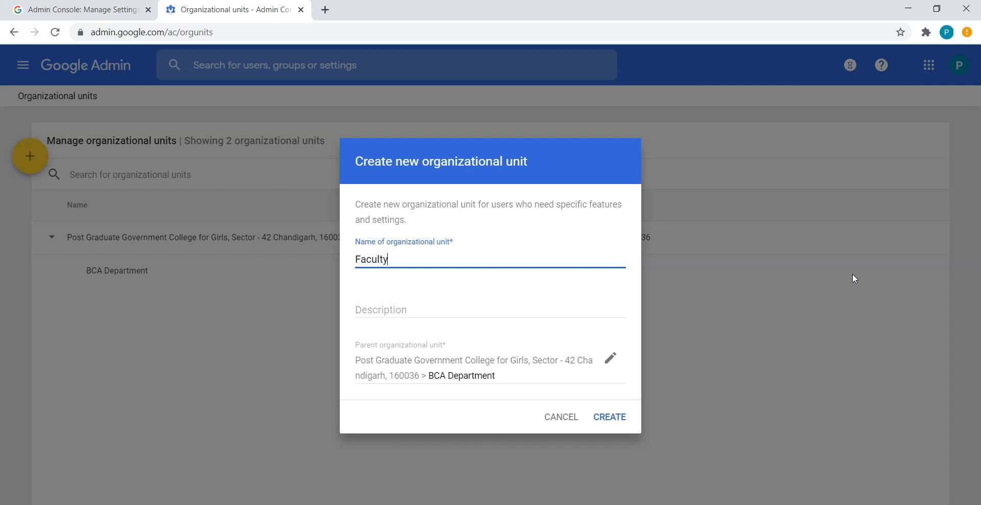
click(617, 422)
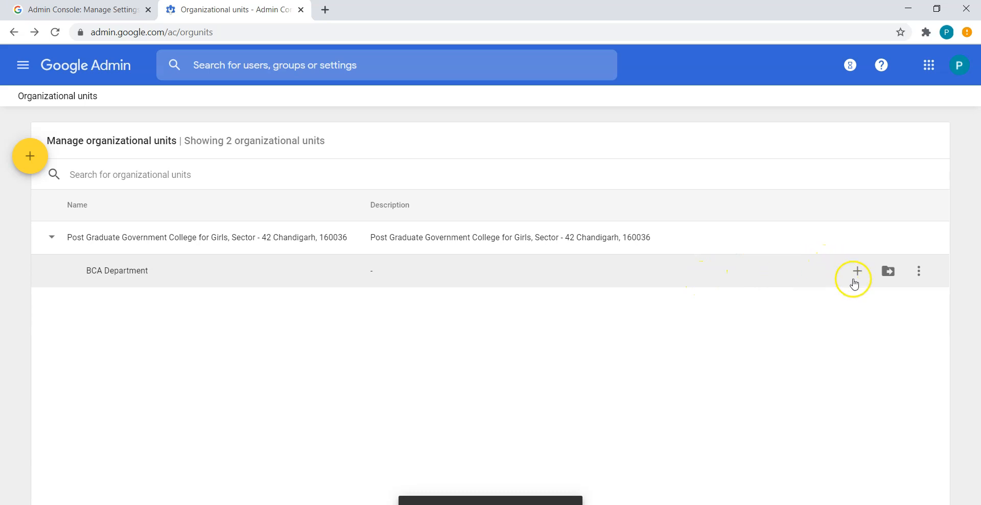
click(862, 275)
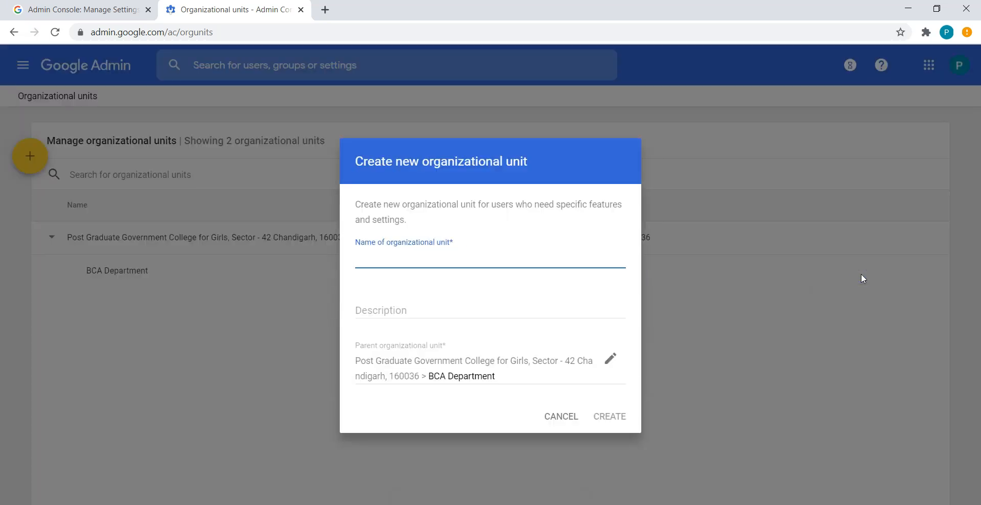
text(BCAIII)
click(624, 416)
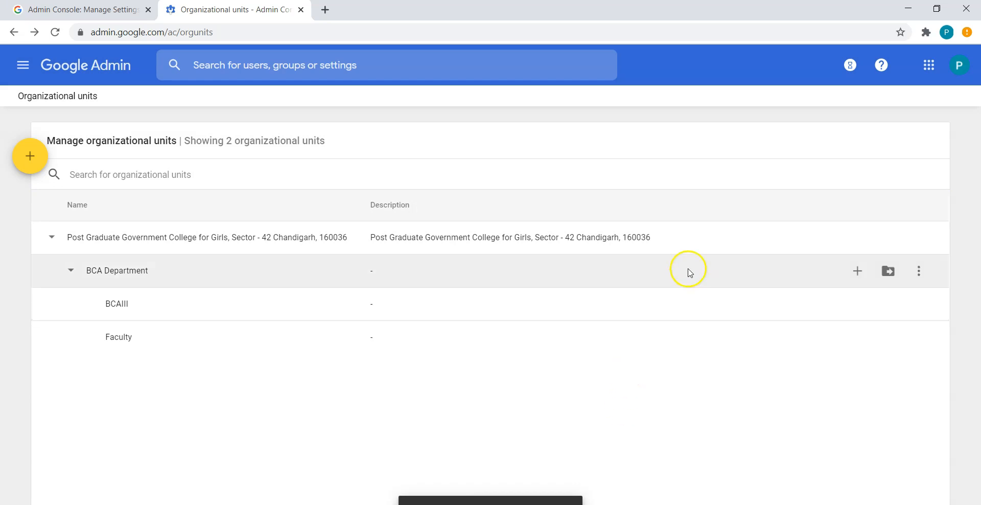
Step: Add 'BCAII' and 'BCAI' sub-units under BCA Department
click(856, 274)
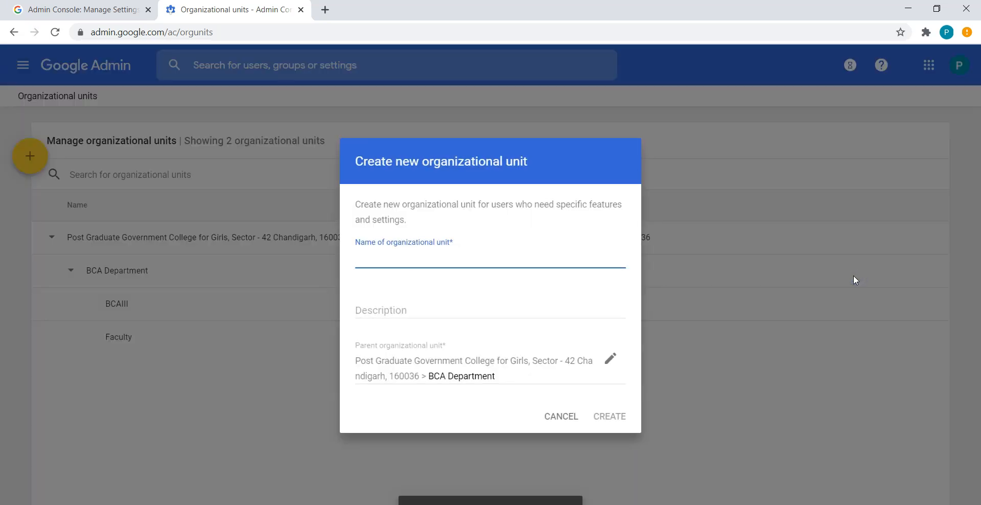
text(BCAII)
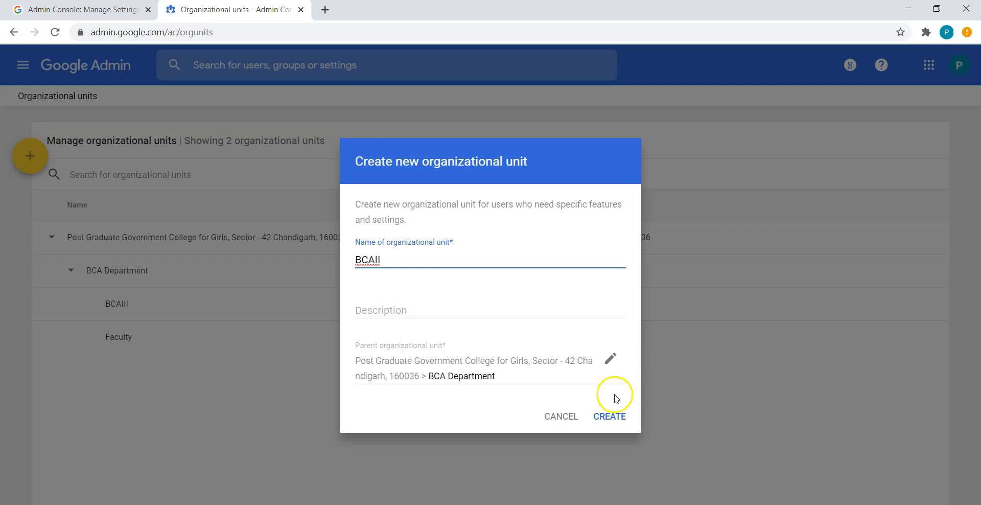
click(615, 418)
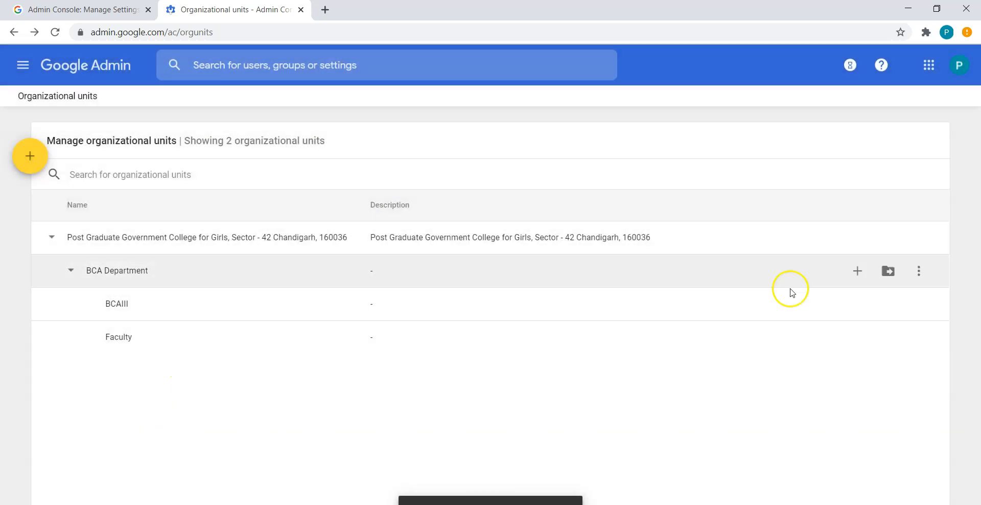
click(854, 280)
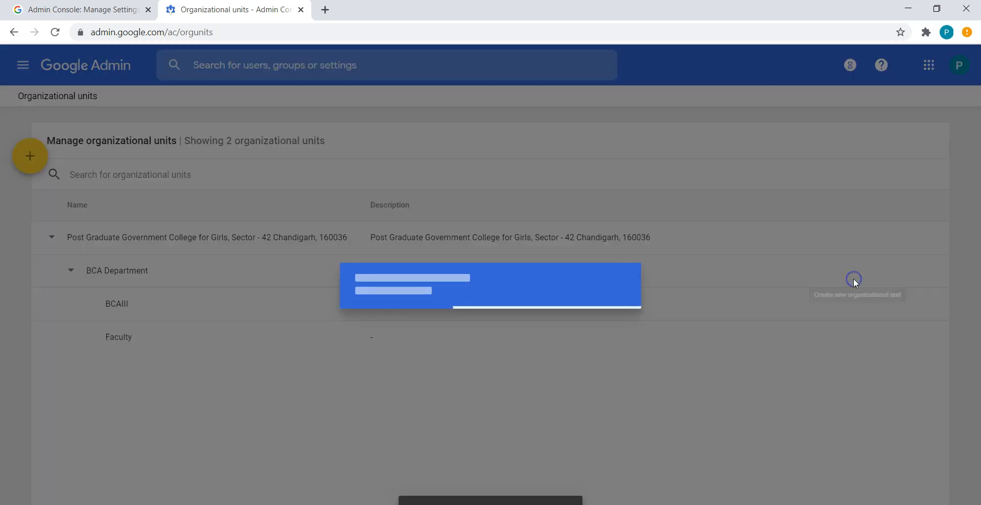
text(BCAI)
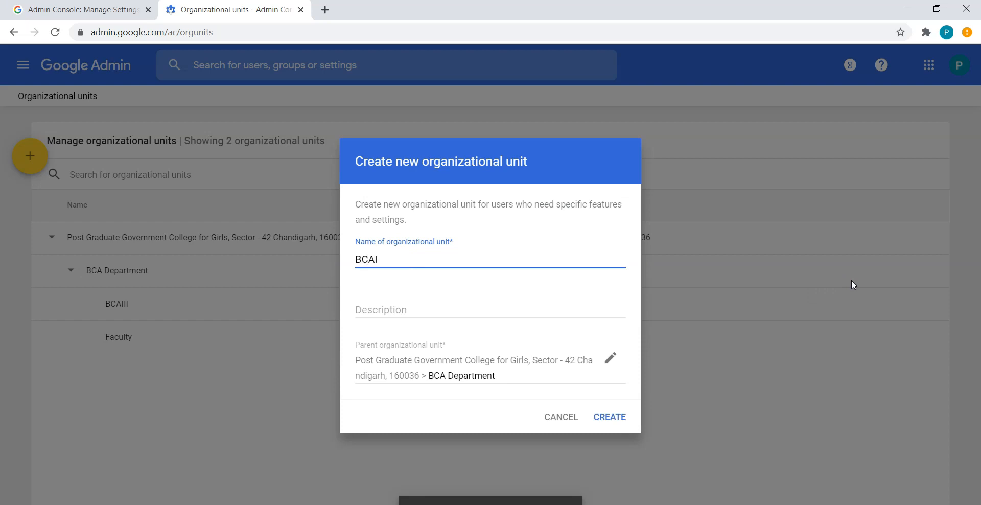
click(609, 416)
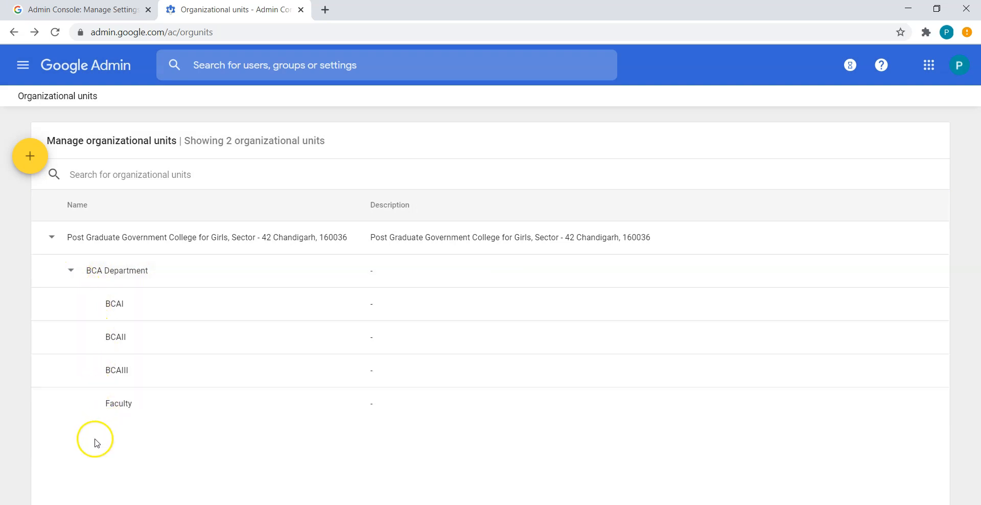
Step: Collapse BCA Department and return to the Admin console home
click(70, 273)
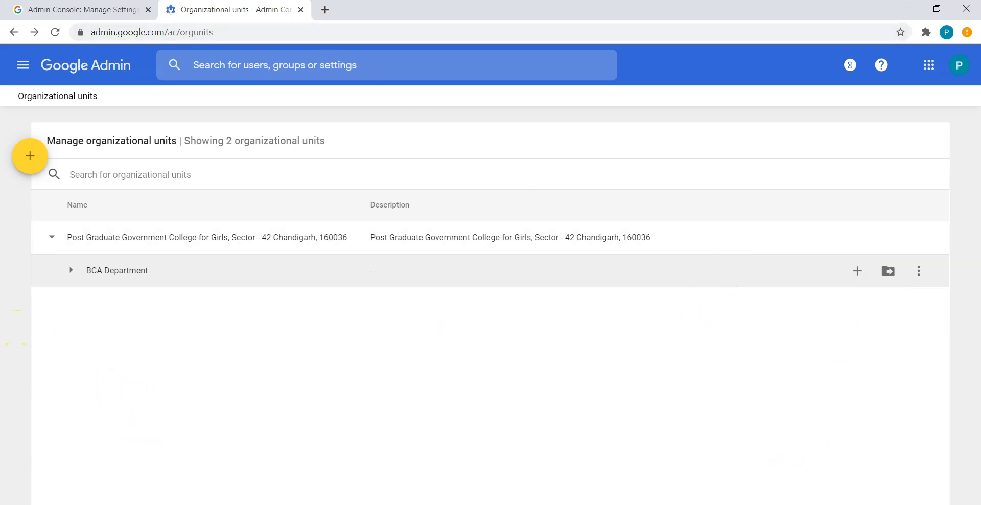
click(104, 71)
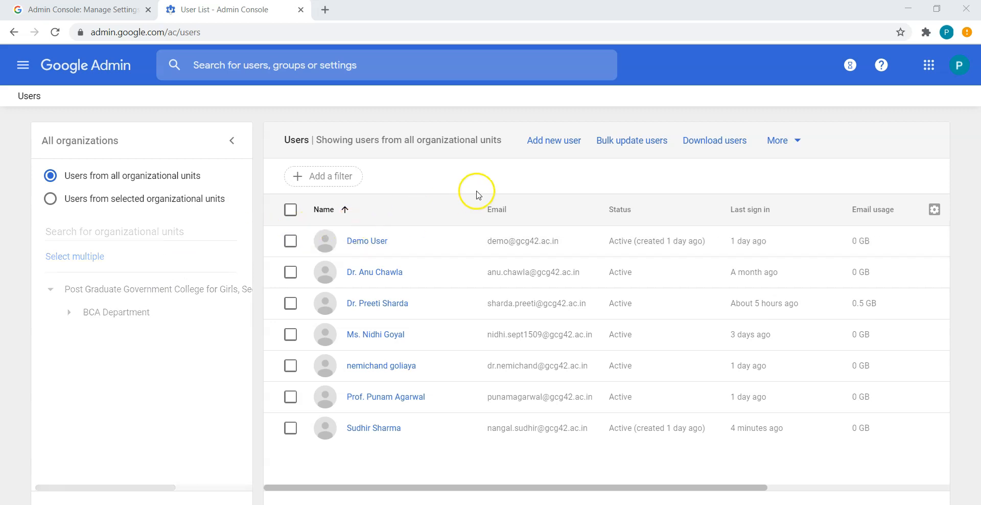
Step: Download the blank bulk-update user CSV template and open users.csv in Excel
click(641, 143)
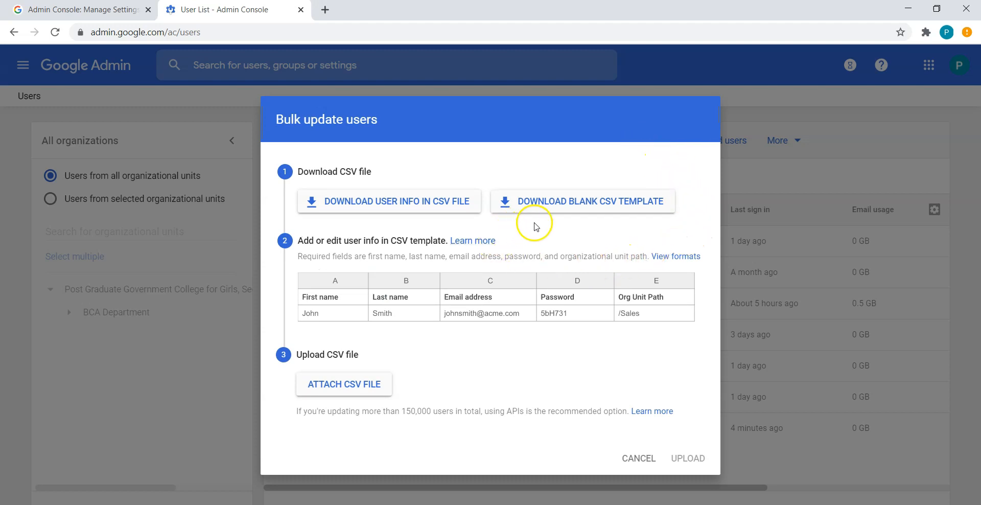
click(579, 205)
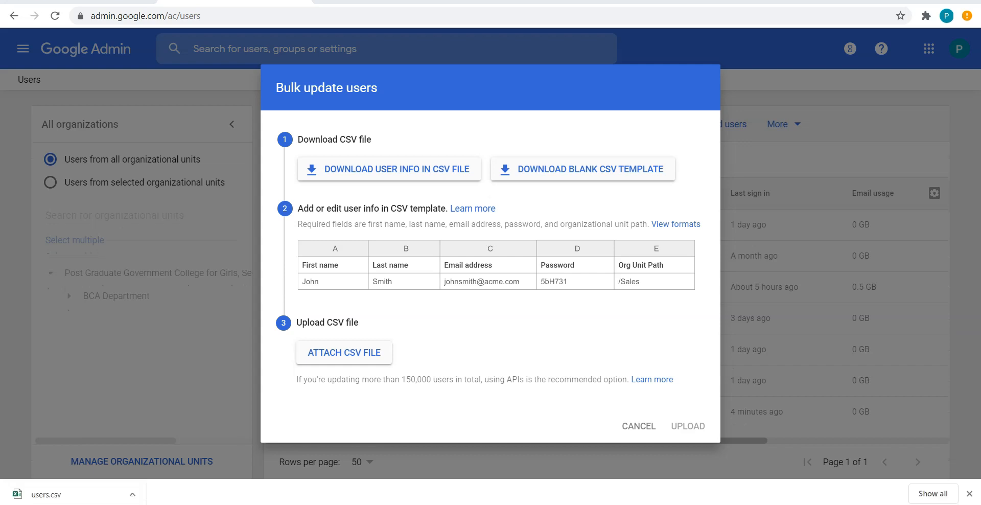
click(72, 493)
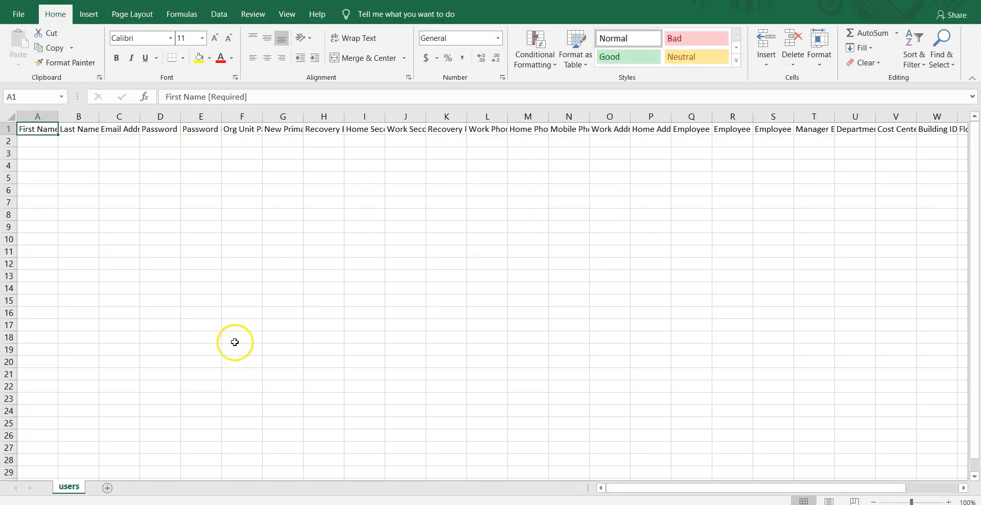
Step: Turn on Wrap text for the header row in Format Cells > Alignment
click(8, 129)
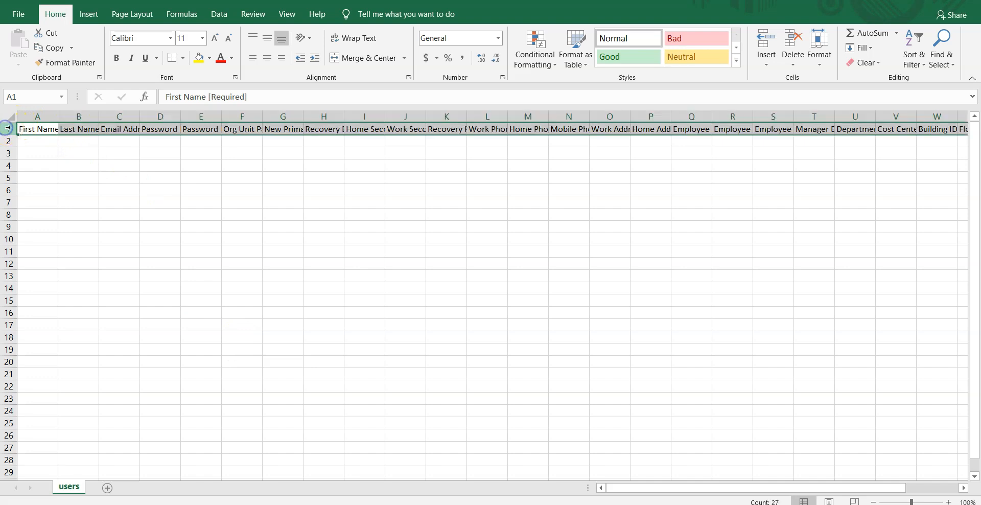
right_click(137, 129)
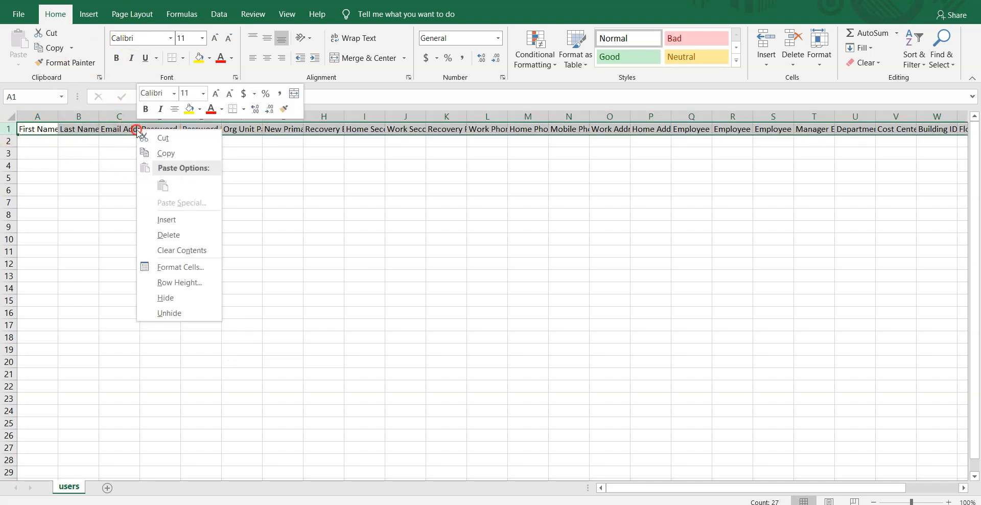
click(177, 267)
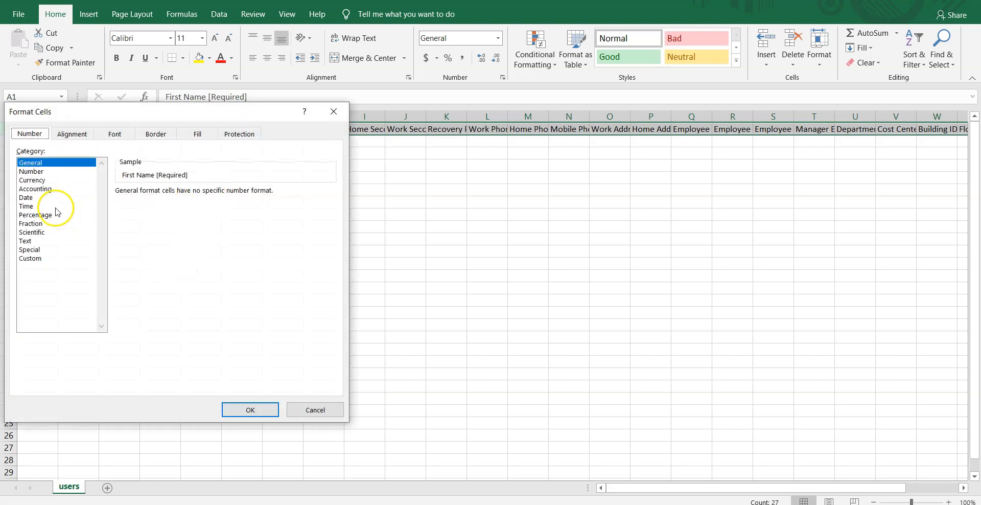
click(59, 134)
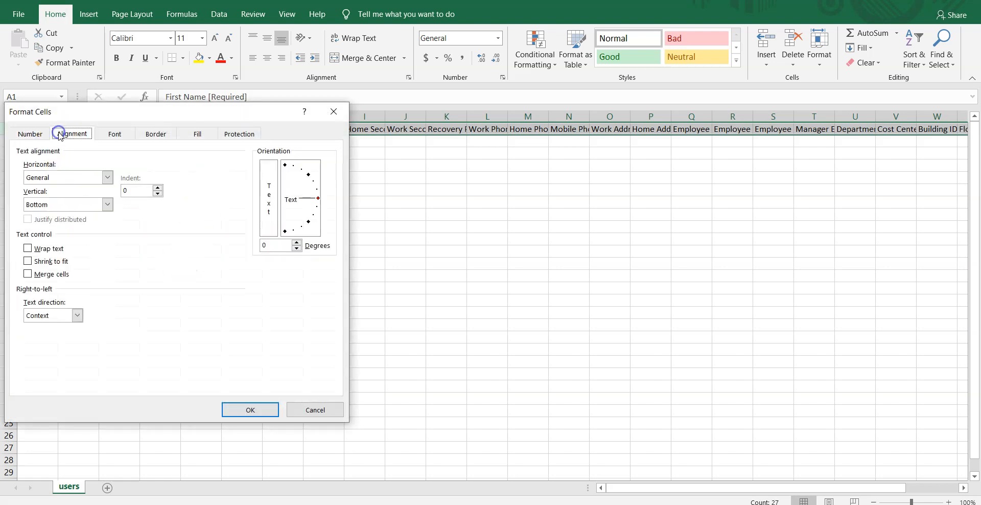
click(51, 253)
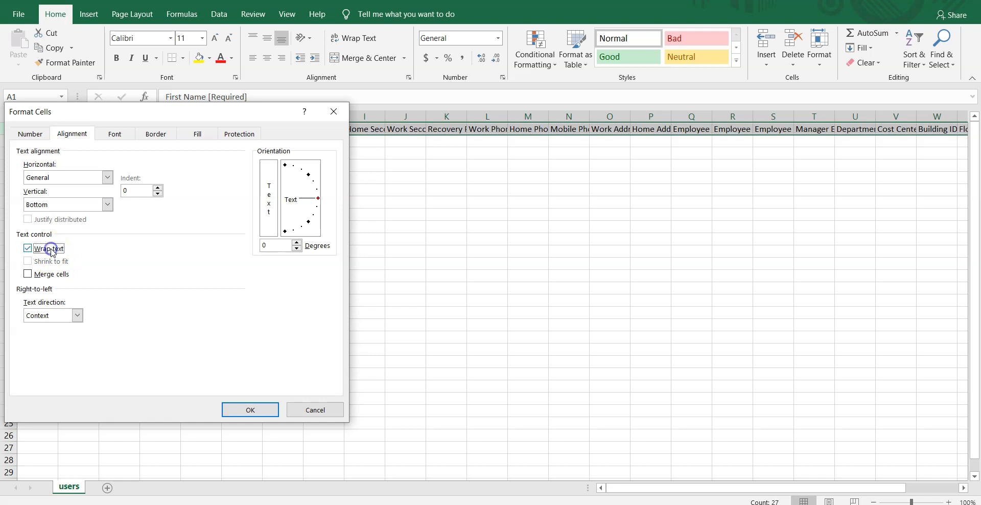
click(258, 408)
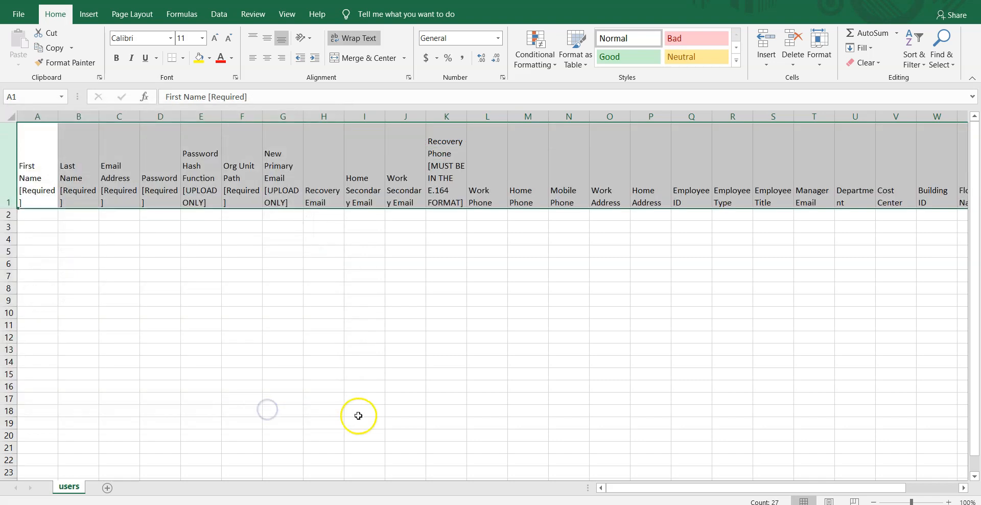
click(285, 336)
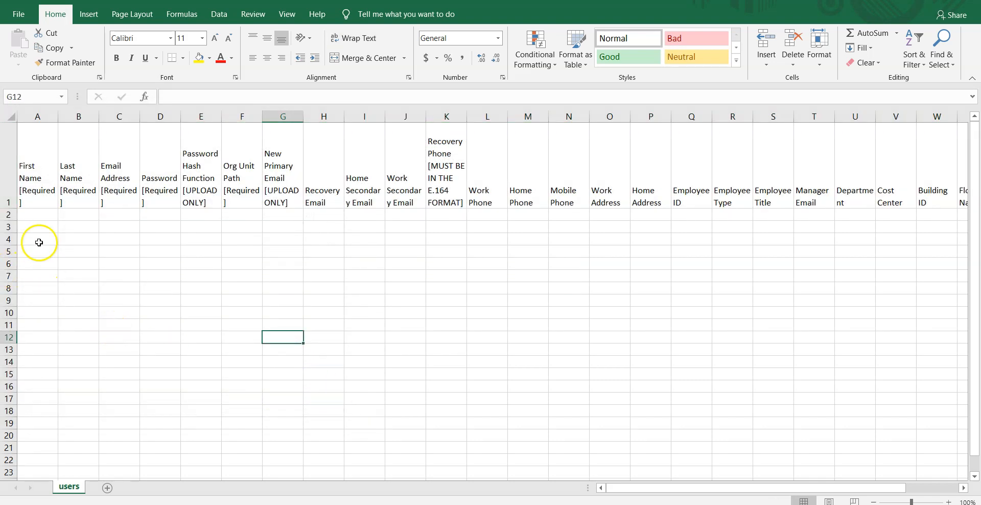
Step: Widen columns A, B, F and H so headers like Org Unit Path and Recovery Email fit
drag(57, 118, 246, 123)
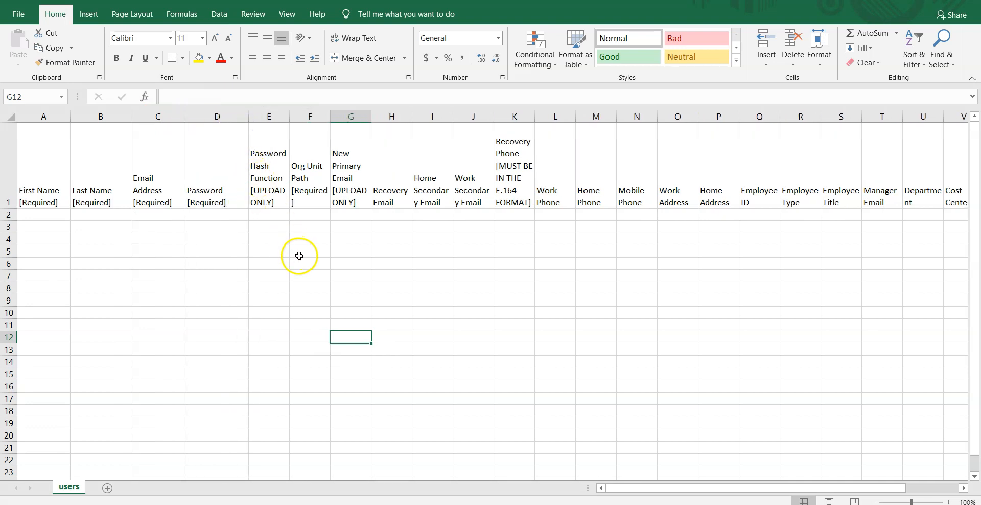
drag(328, 121, 354, 137)
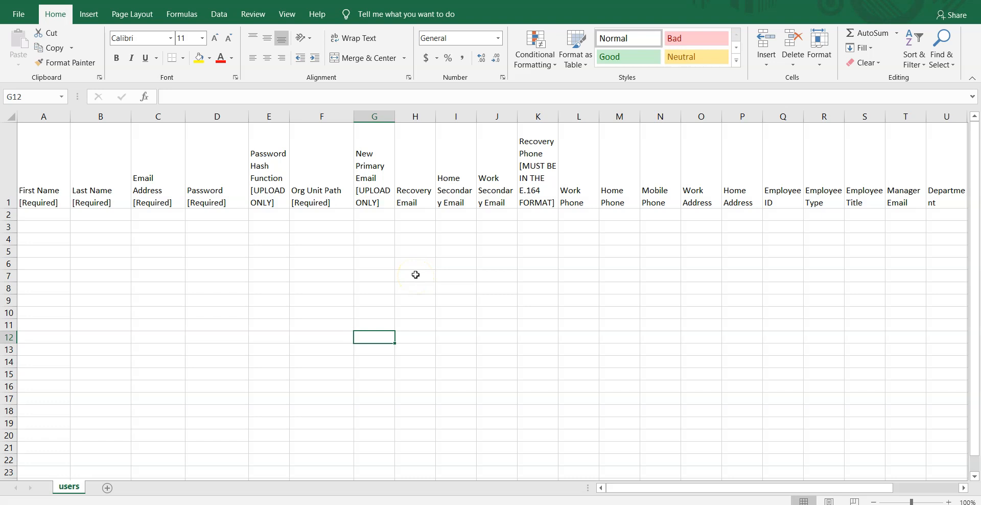
drag(436, 118, 457, 131)
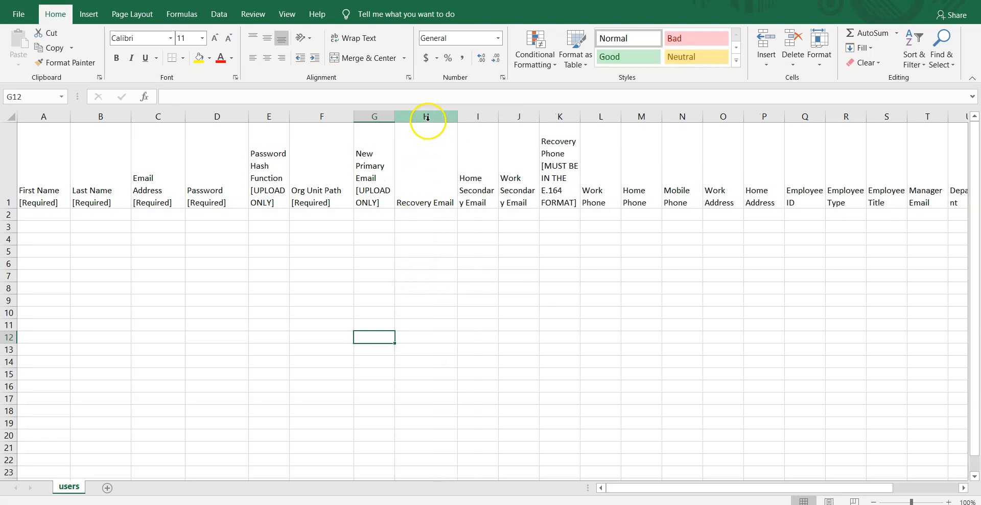
click(428, 119)
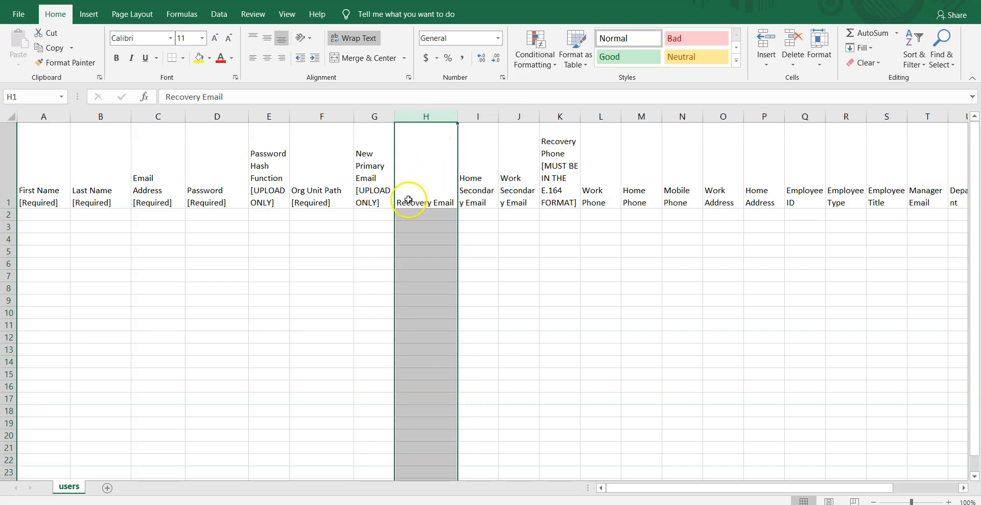
click(359, 256)
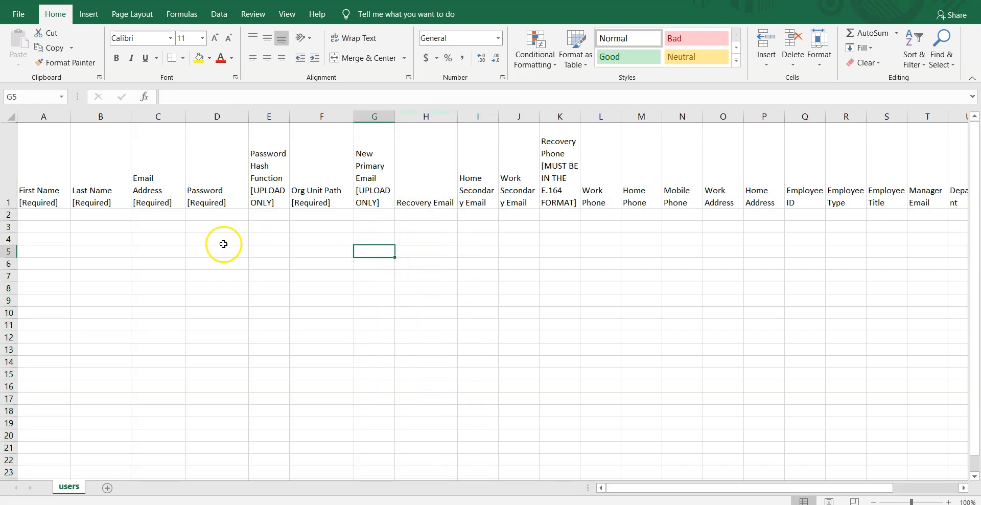
click(39, 217)
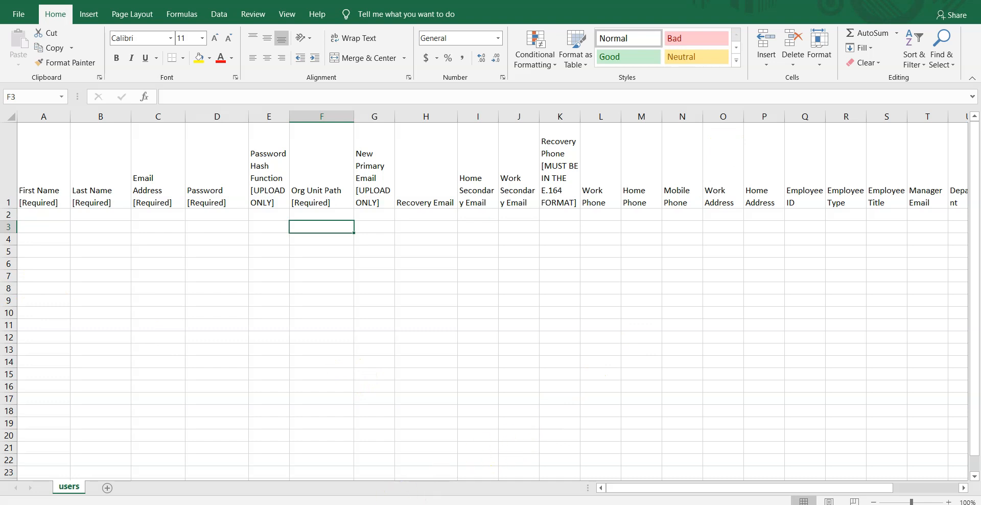
Step: Open the Departmental e mails workbook from File Explorer
key(alt+Tab)
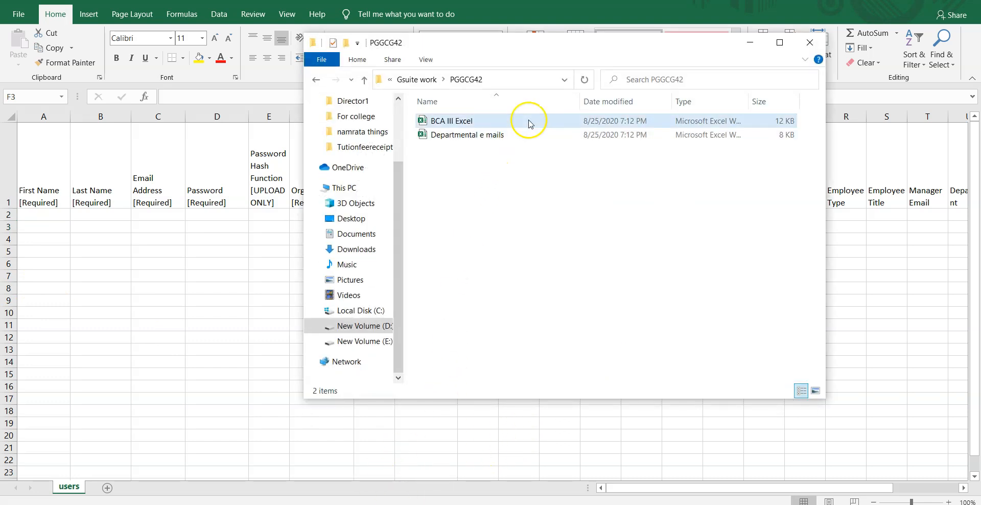
click(492, 136)
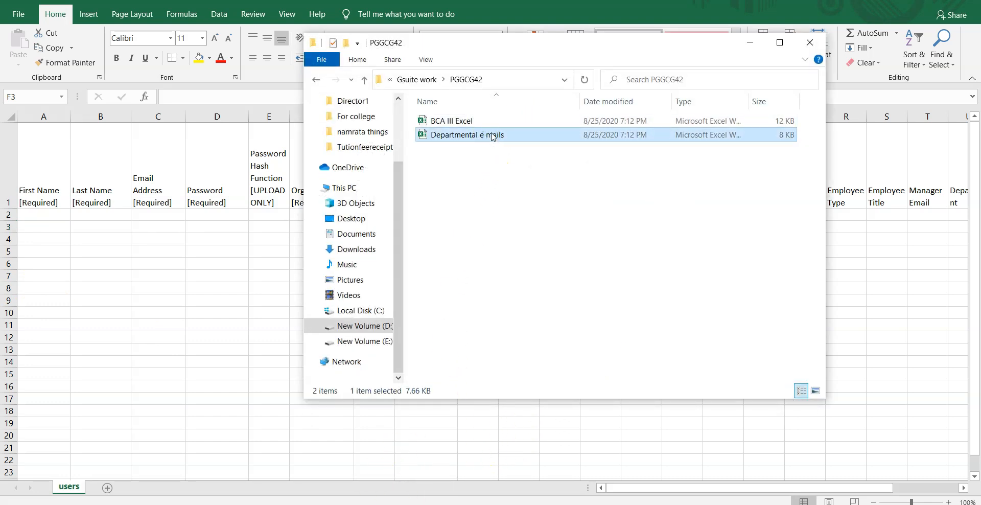
double_click(492, 136)
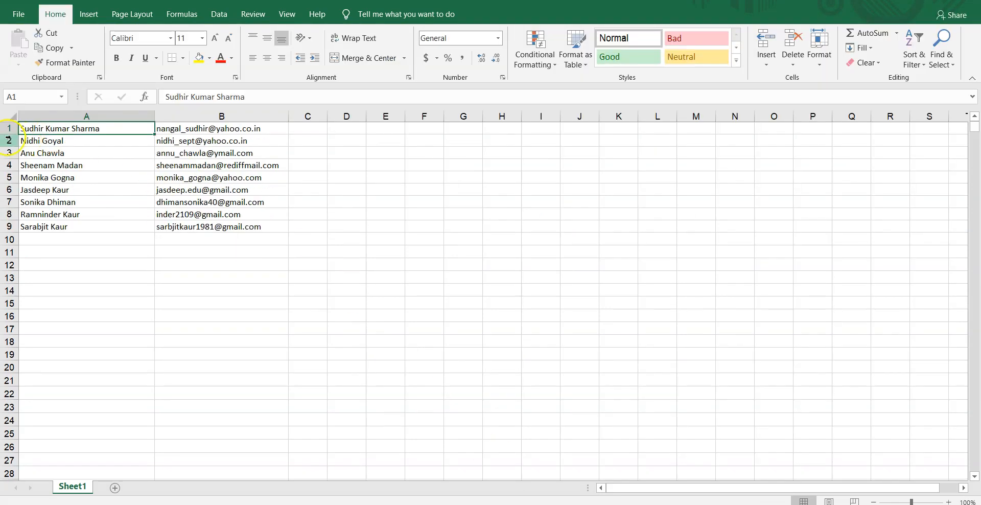
Step: Insert a blank top row and enter headers Name in A1 and Email in B1
right_click(9, 131)
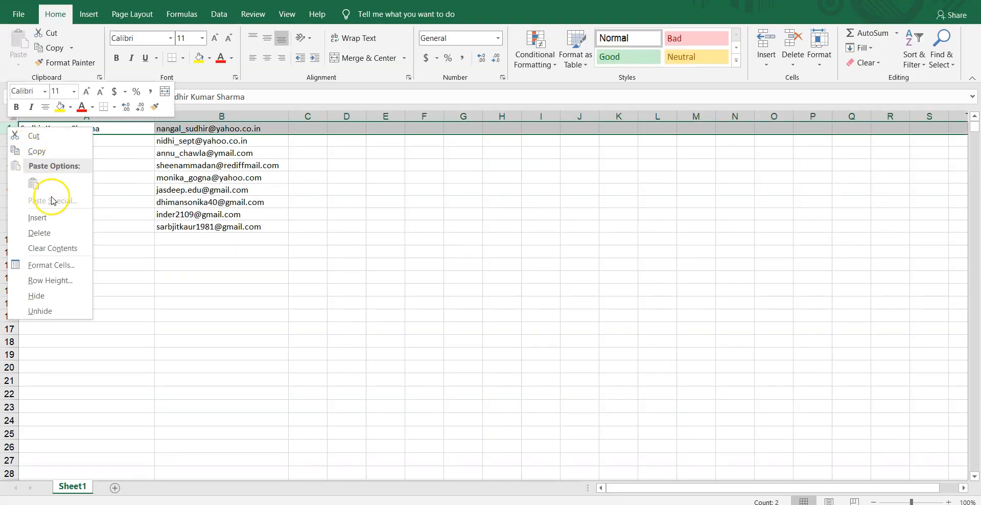
click(63, 218)
click(88, 129)
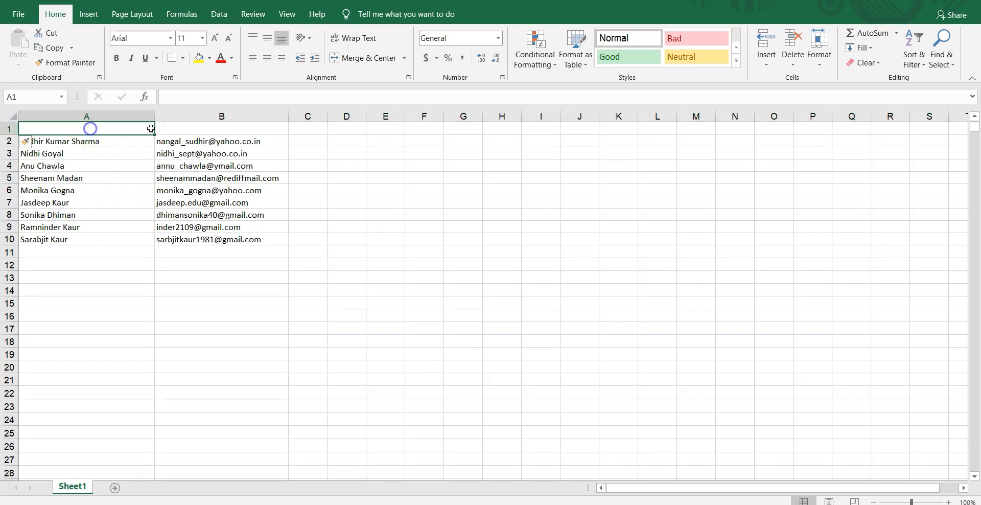
text(Name)
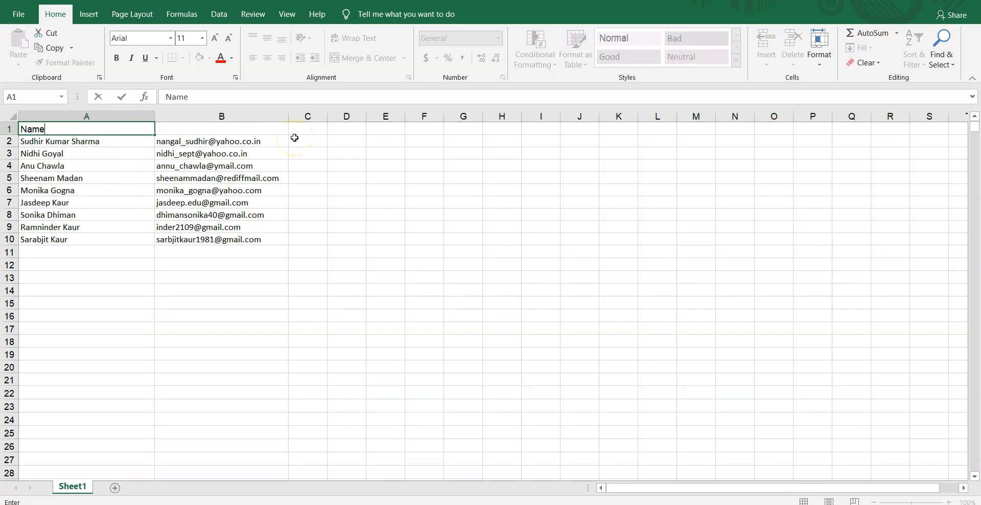
key(Tab)
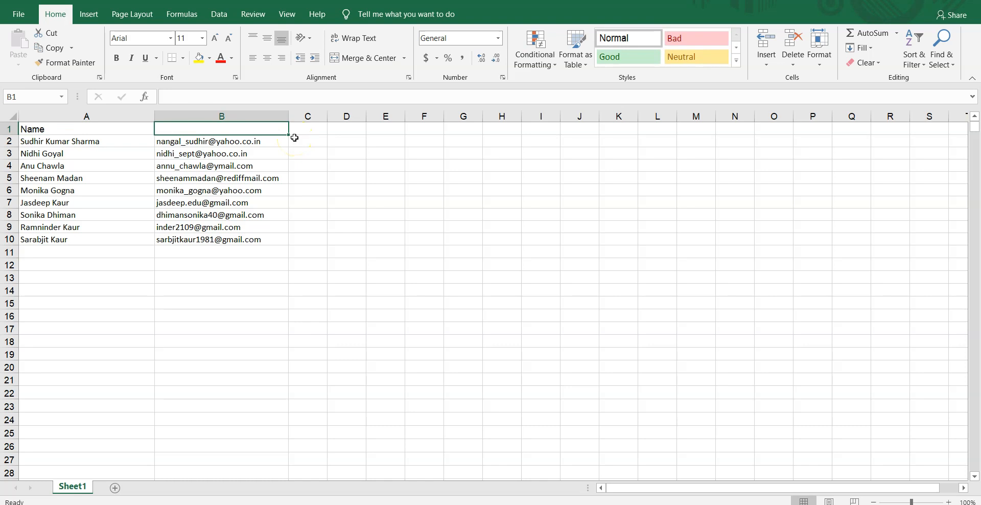
text(Email)
key(Tab)
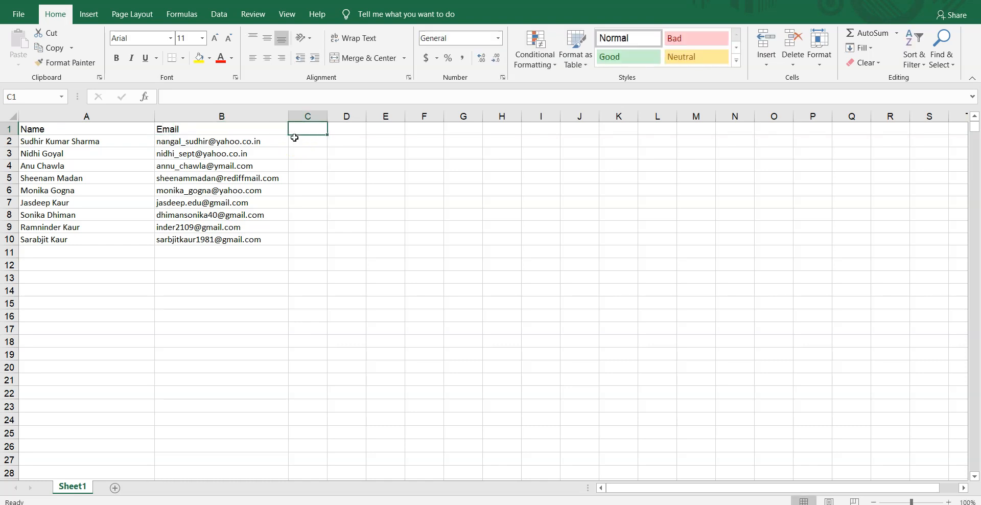
key(Tab)
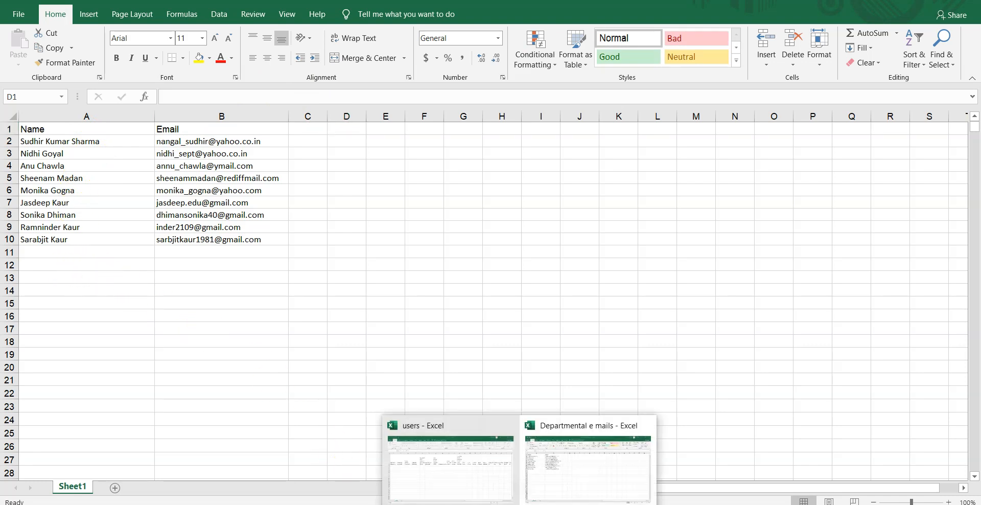
Step: Back in Departmental e mails, head D1 'Name Without Spaces' and widen column D to fit
click(471, 491)
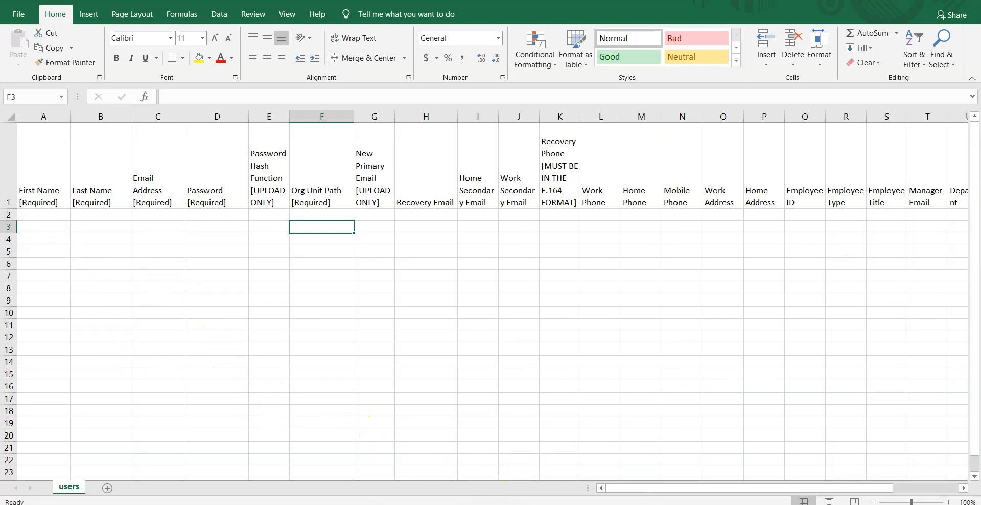
click(519, 503)
click(548, 488)
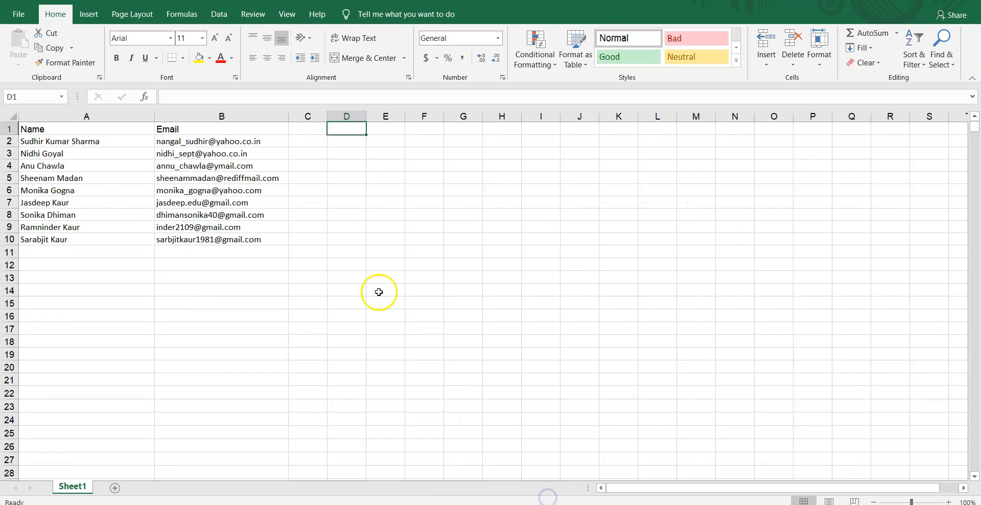
text(Name Without Spaces)
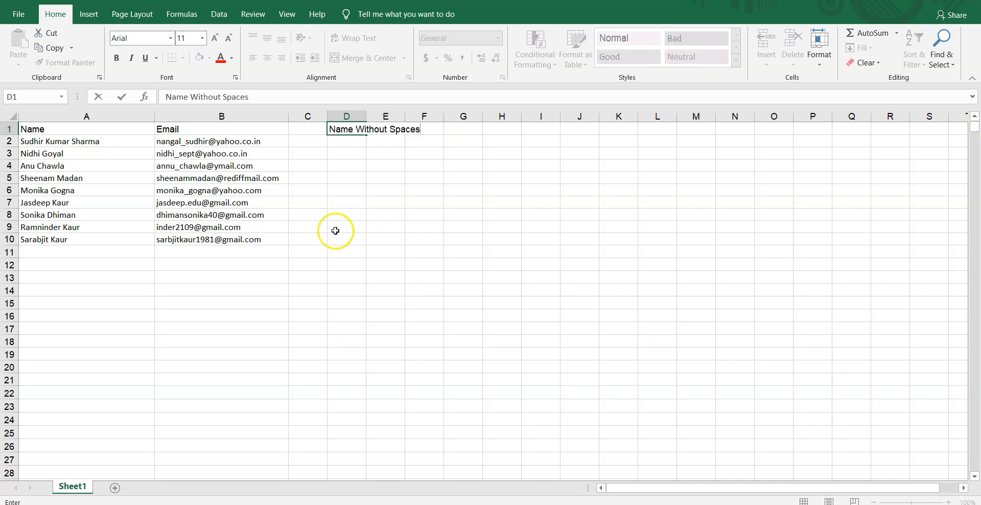
click(344, 177)
drag(367, 116, 426, 134)
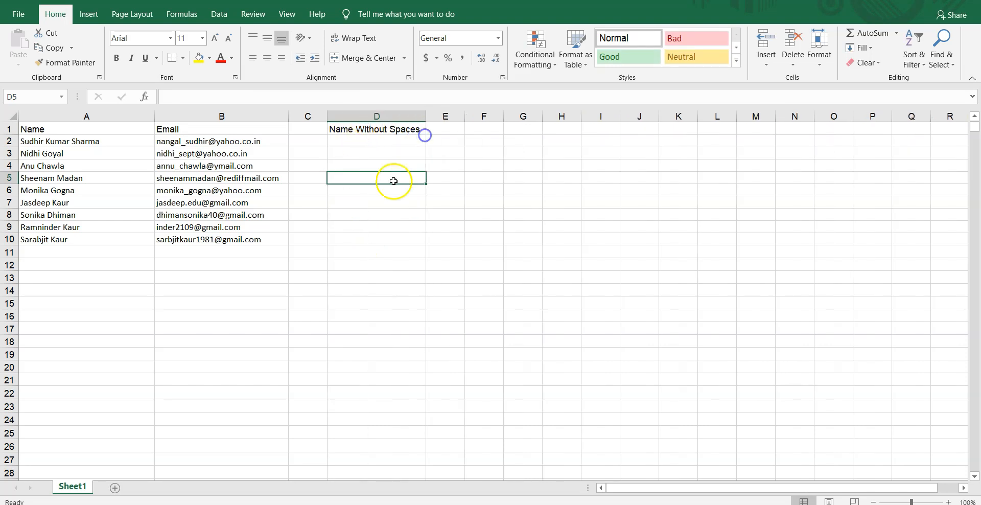
click(378, 144)
drag(48, 141, 61, 239)
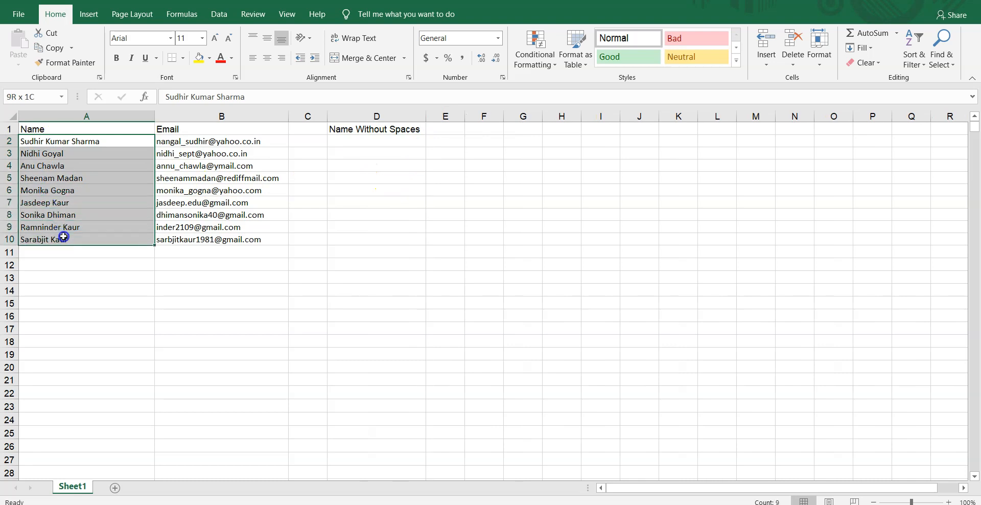
Step: Copy the faculty names from A2:A10 into D2:D10
right_click(51, 178)
click(73, 203)
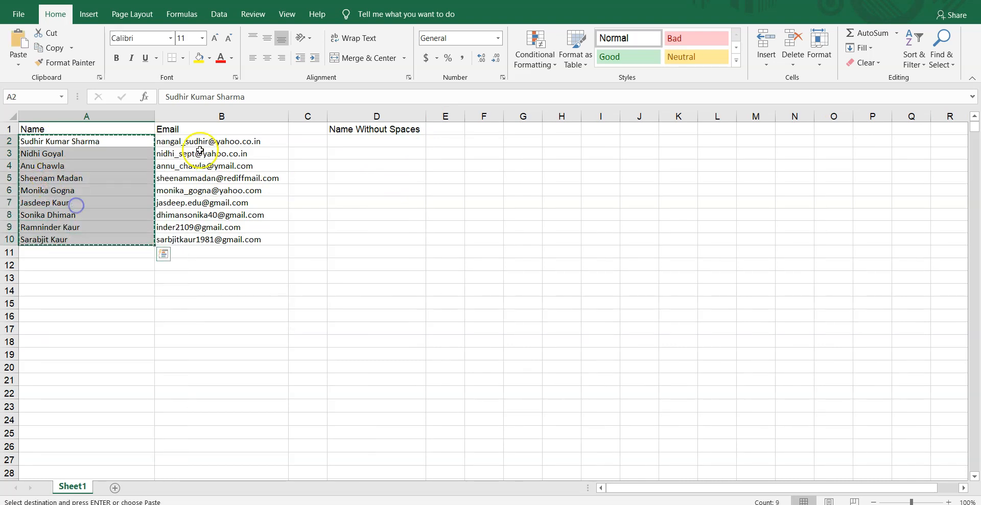
click(339, 143)
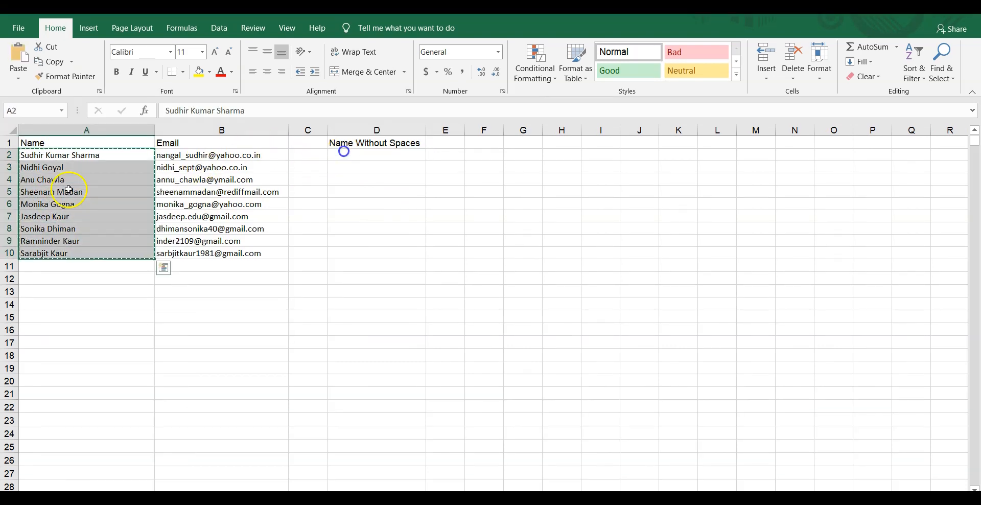
right_click(70, 190)
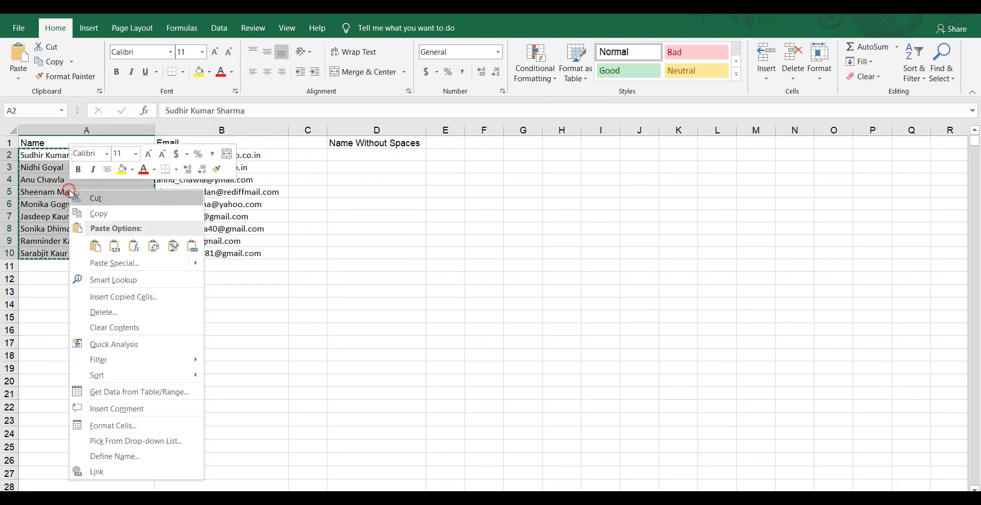
click(92, 214)
click(361, 157)
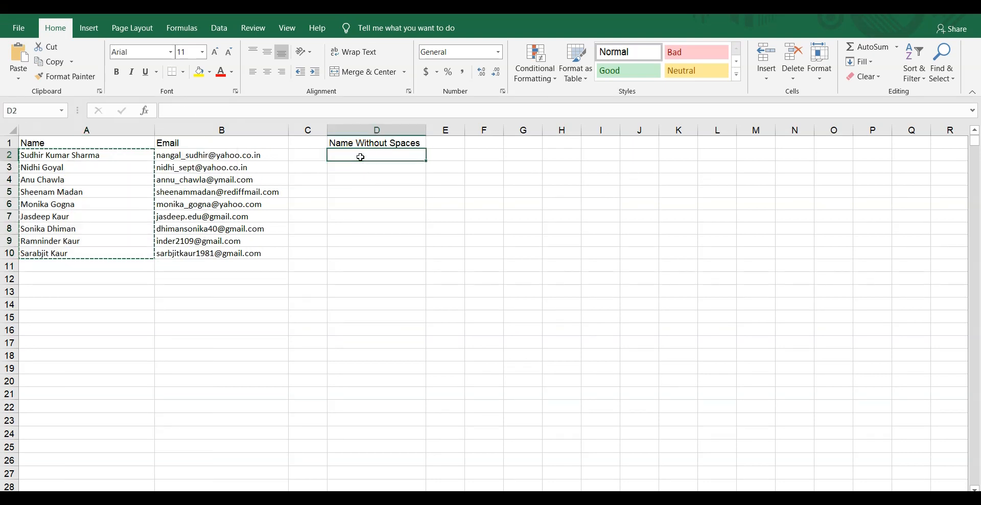
key(ctrl+v)
Step: Select D2:D10 and set up Find and Replace to replace a space with nothing
click(361, 157)
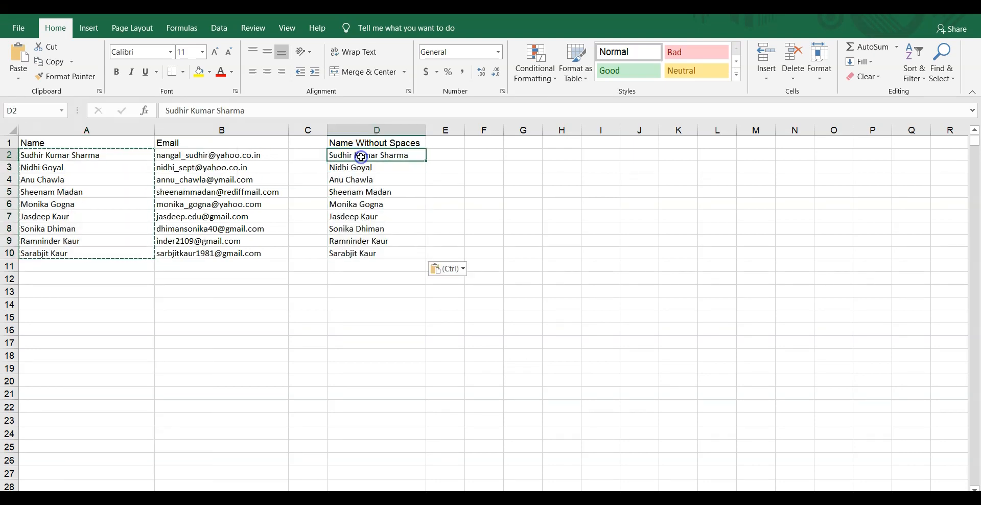
drag(362, 156, 378, 254)
click(941, 70)
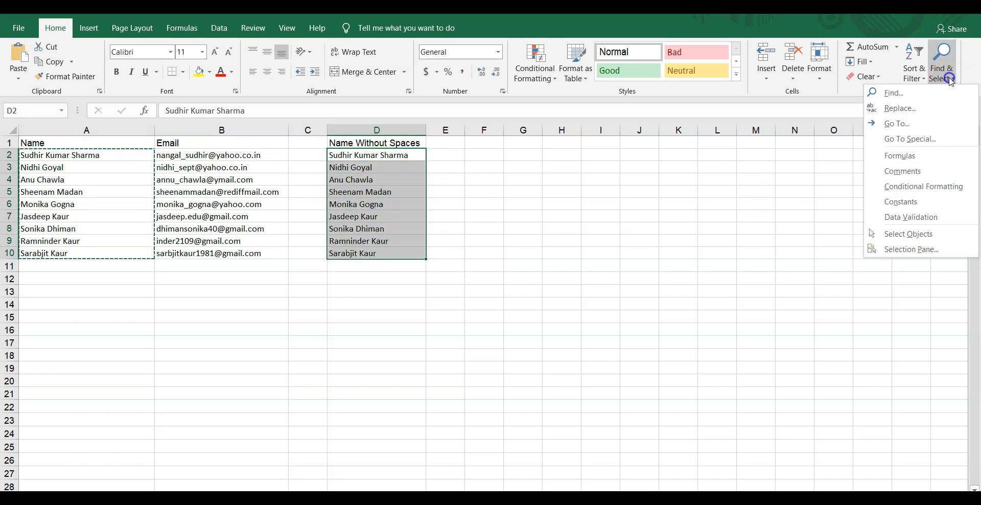
click(941, 106)
click(474, 341)
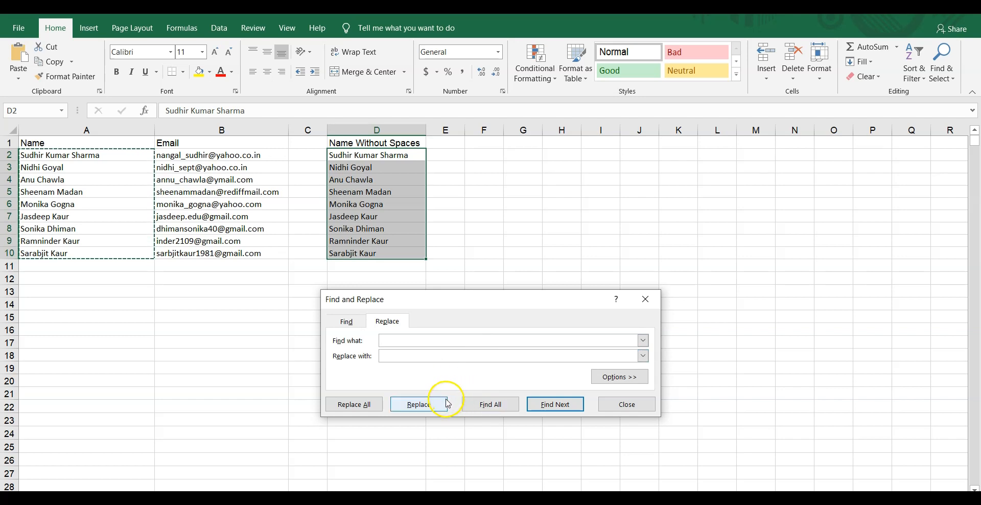
Step: Strip the spaces from each name in D2 through D10, then close Find and Replace
click(419, 404)
click(419, 404)
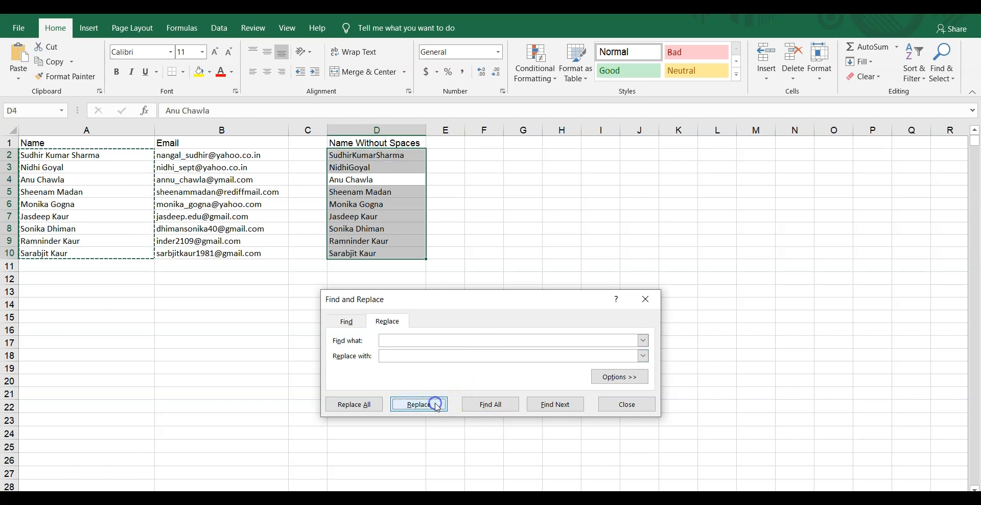
click(419, 404)
click(419, 404)
click(436, 404)
click(436, 404)
click(436, 404)
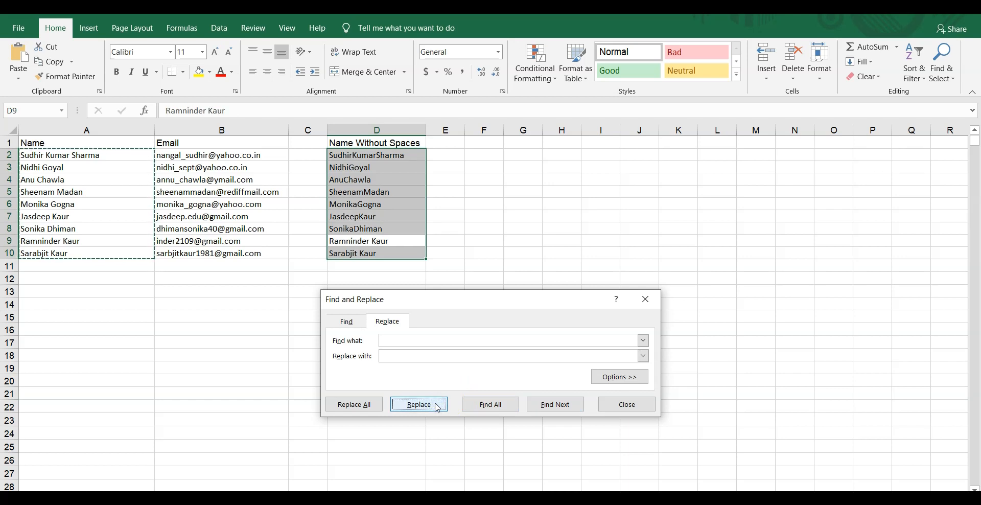
click(437, 407)
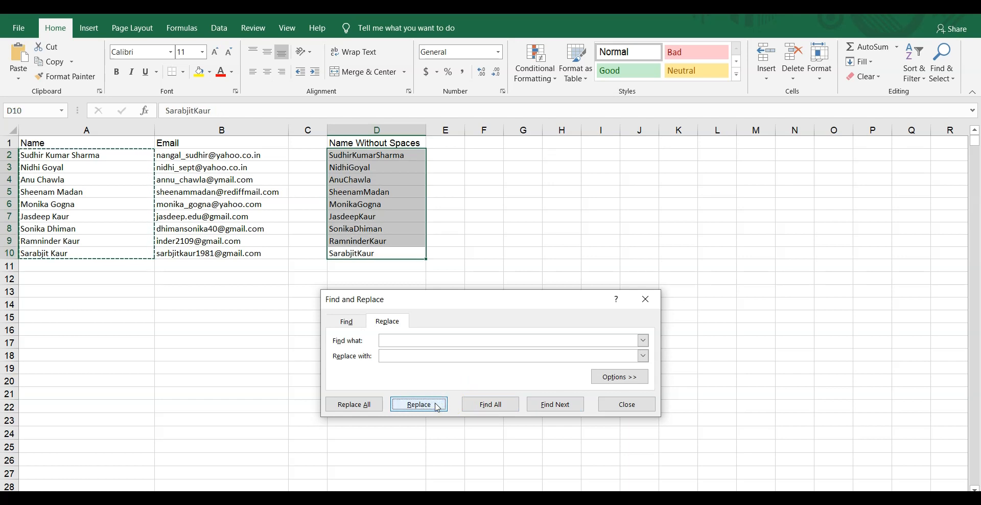
click(438, 406)
click(489, 309)
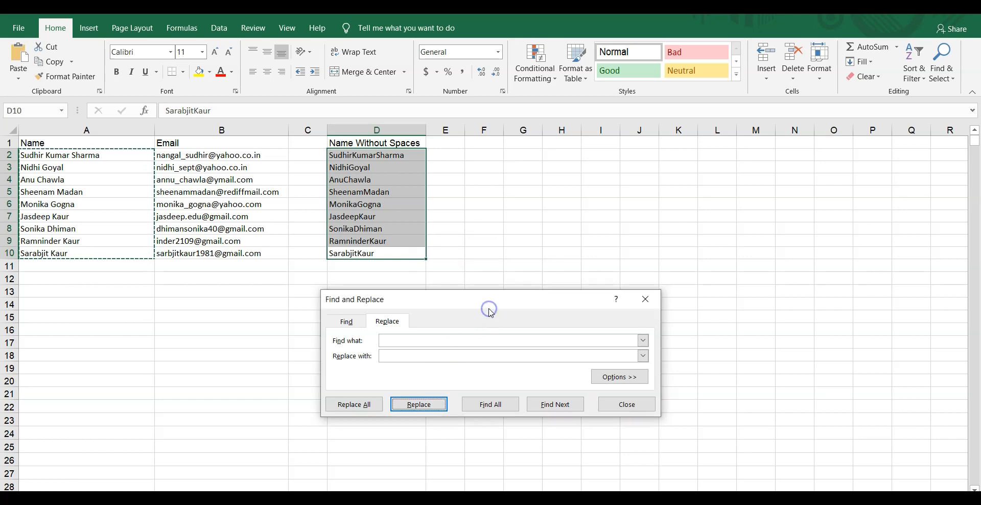
click(648, 298)
click(449, 191)
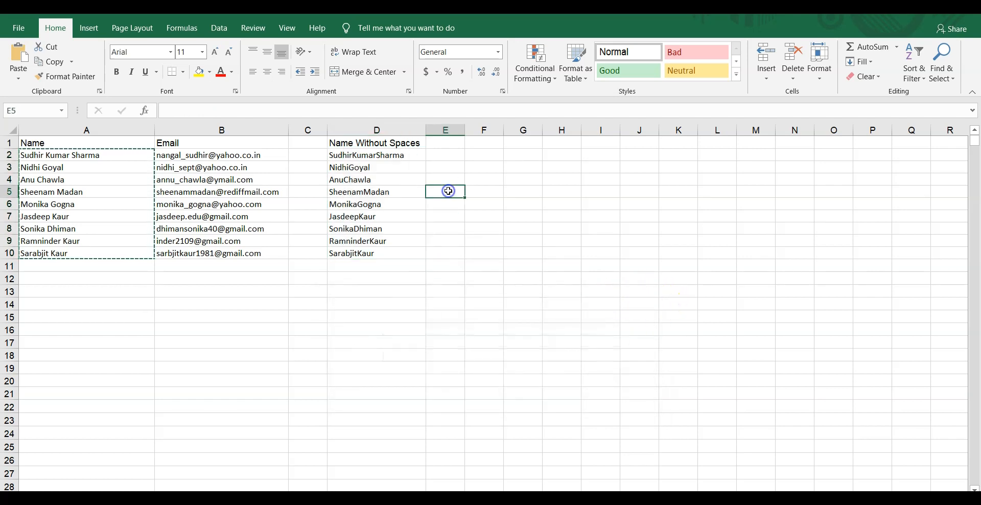
Step: Paste the nine space-free names under First Name from A2 in the users workbook, widening column A
drag(352, 156, 383, 254)
right_click(372, 194)
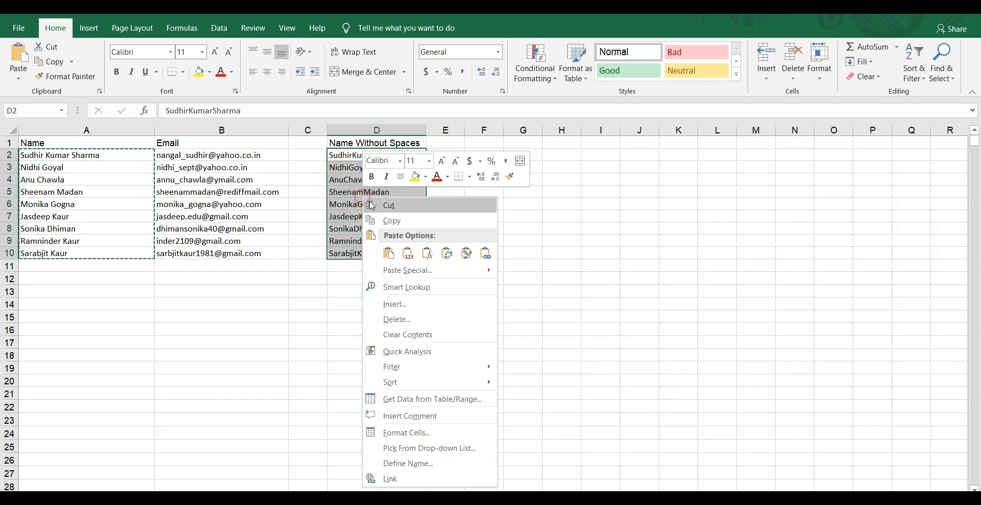
click(394, 224)
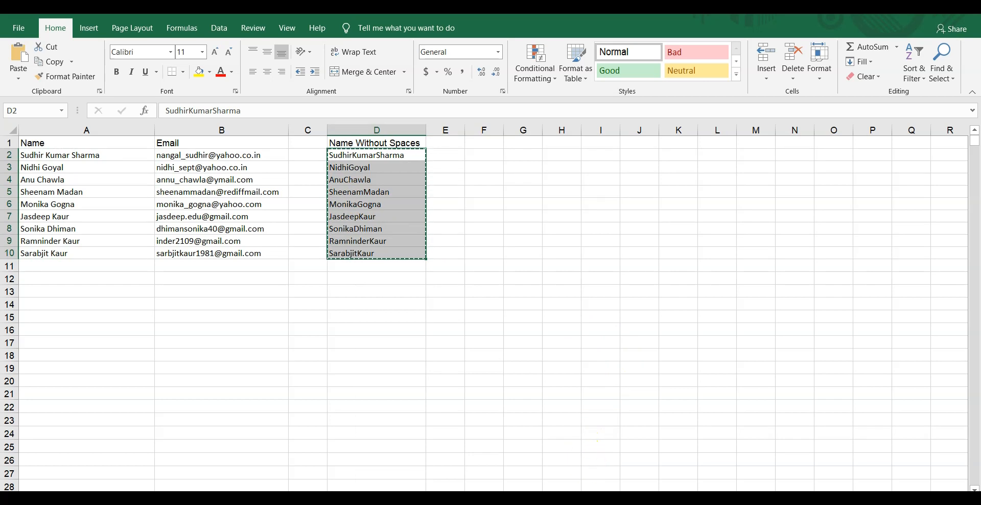
key(alt+Tab)
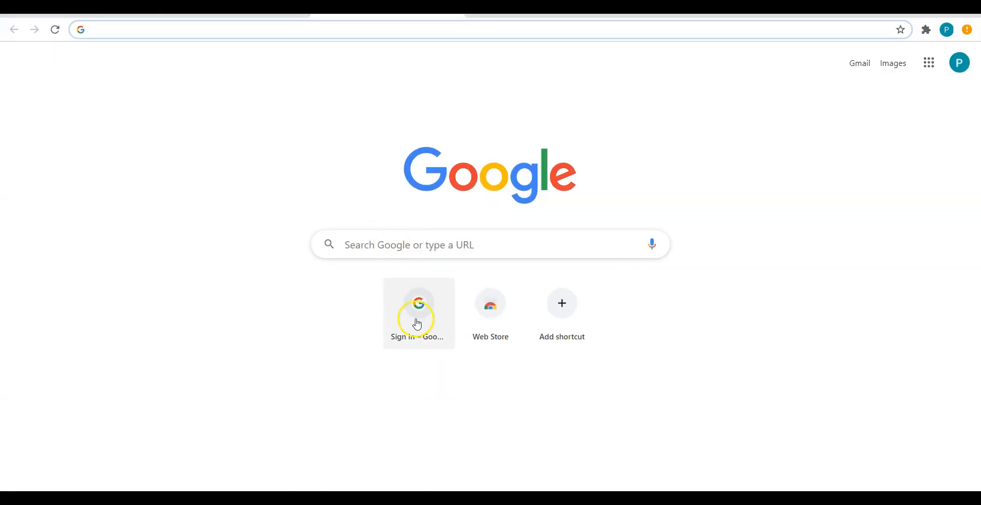
click(519, 498)
click(449, 465)
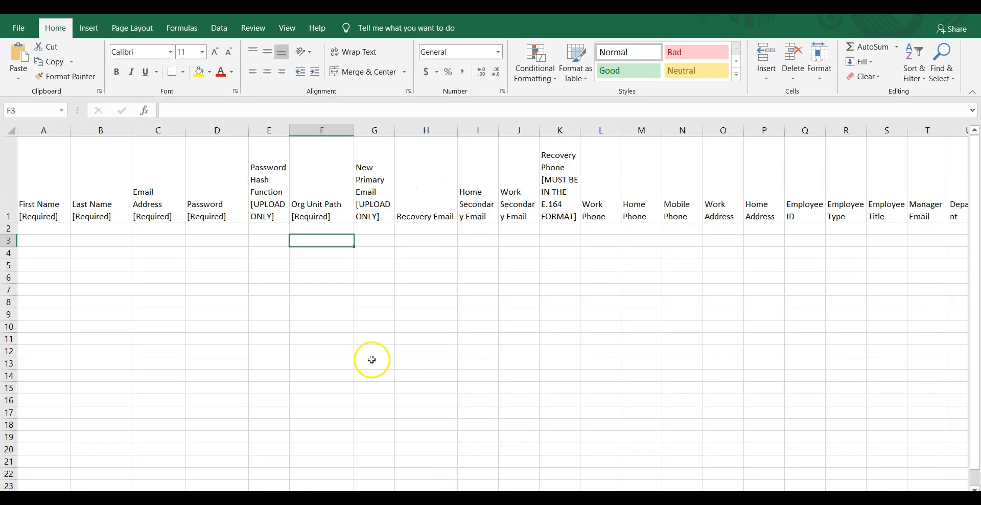
click(40, 231)
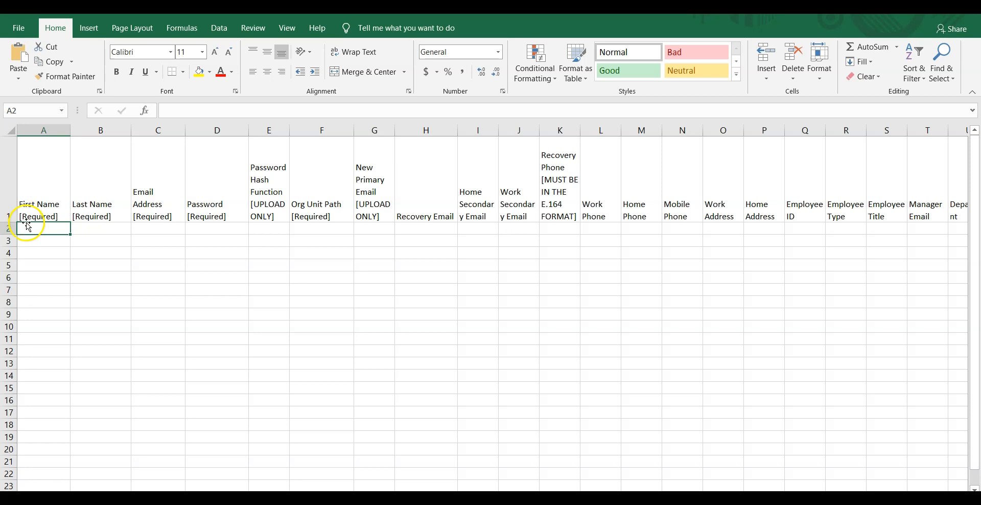
right_click(29, 227)
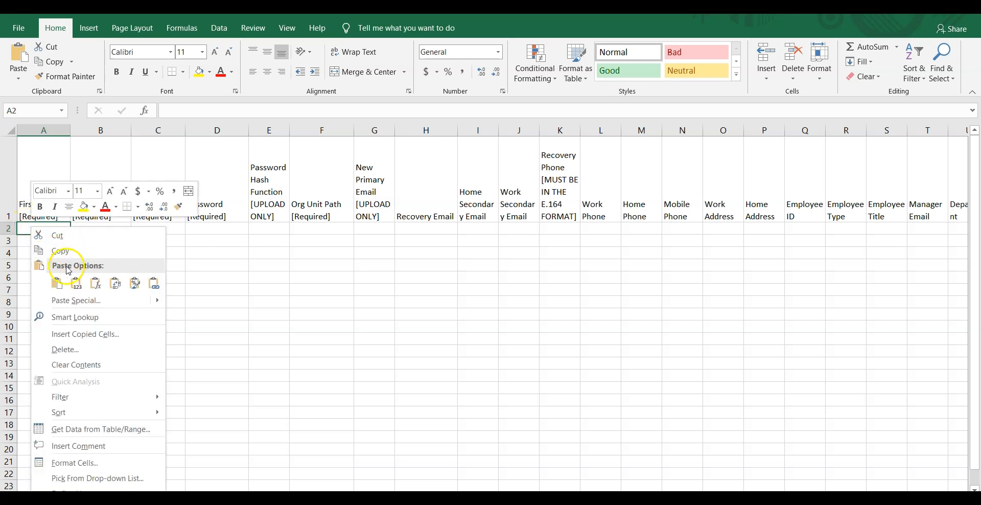
click(27, 227)
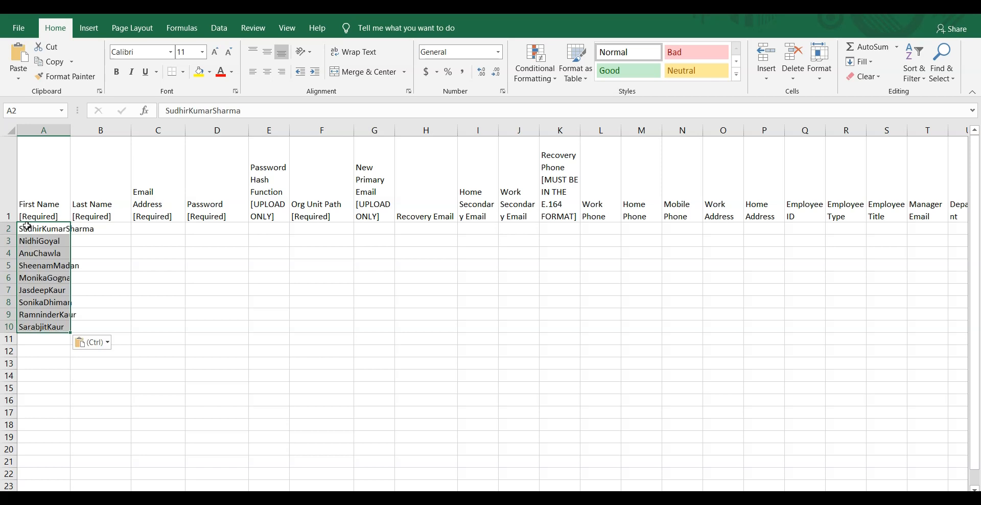
drag(70, 131, 117, 153)
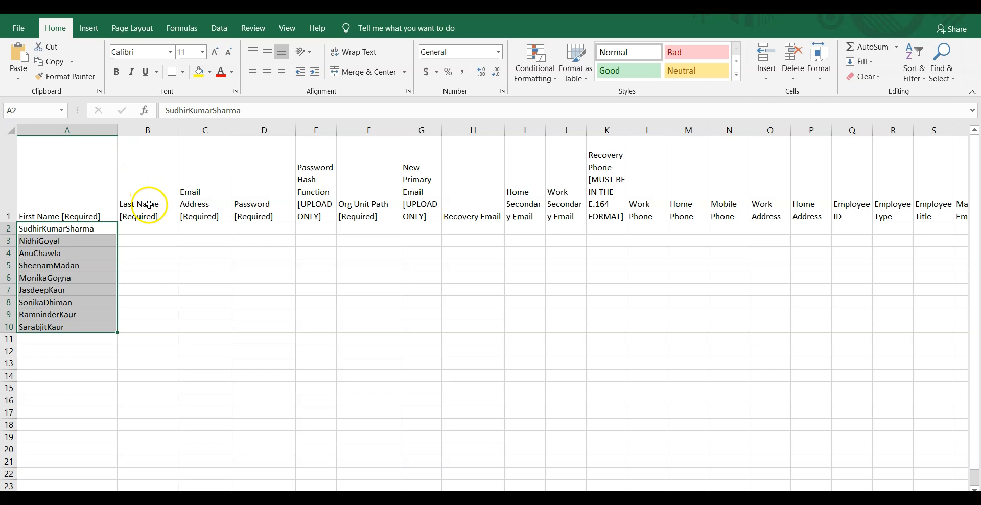
Step: Fill Last Name B2:B10 with BCA and widen column C
click(145, 228)
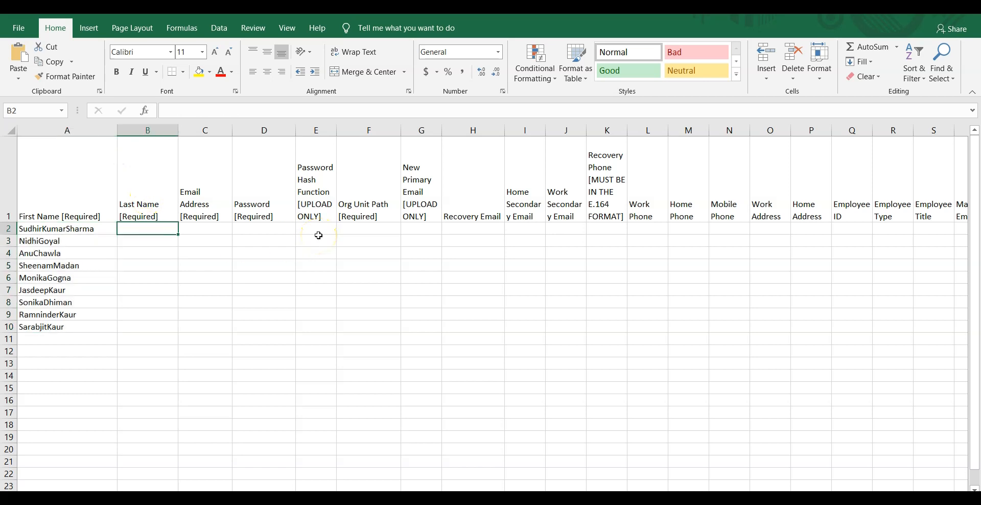
text(BCA)
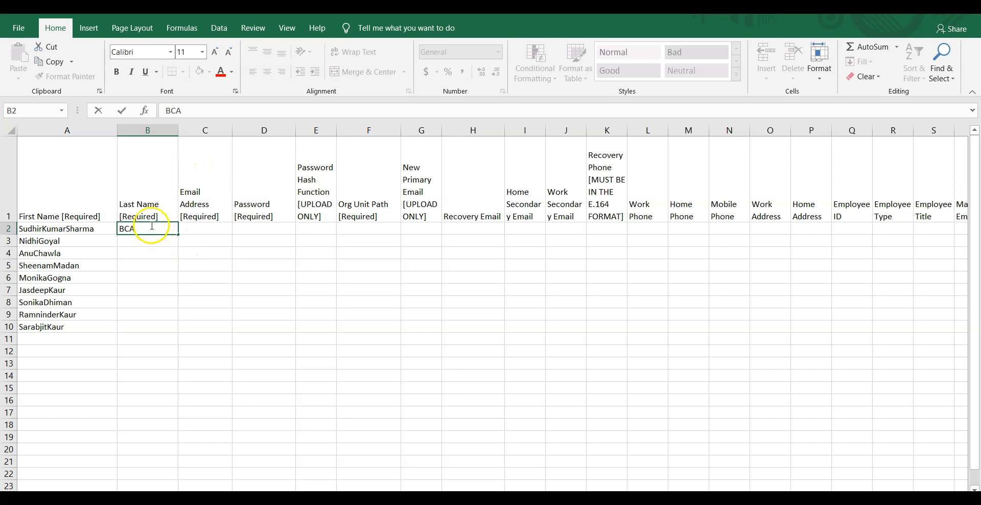
click(143, 239)
click(147, 229)
drag(177, 235, 161, 330)
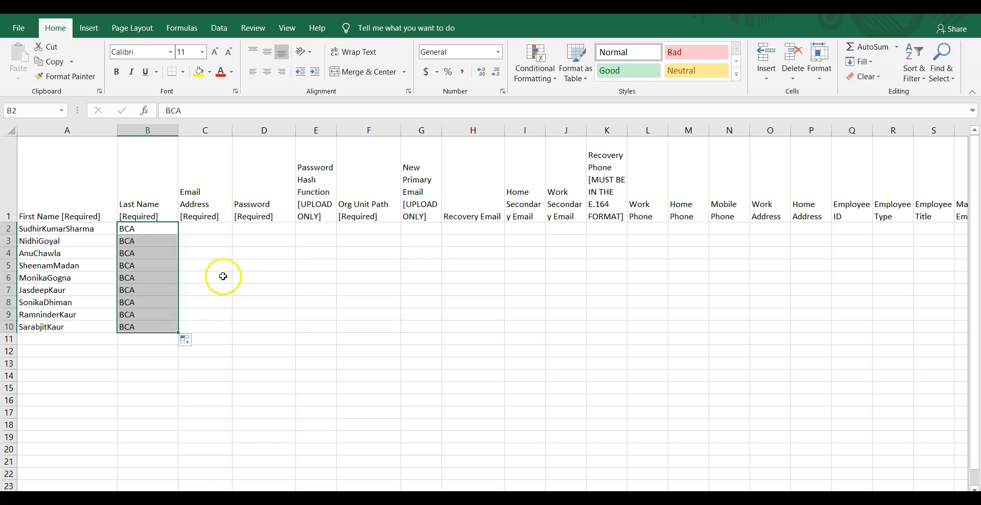
click(218, 229)
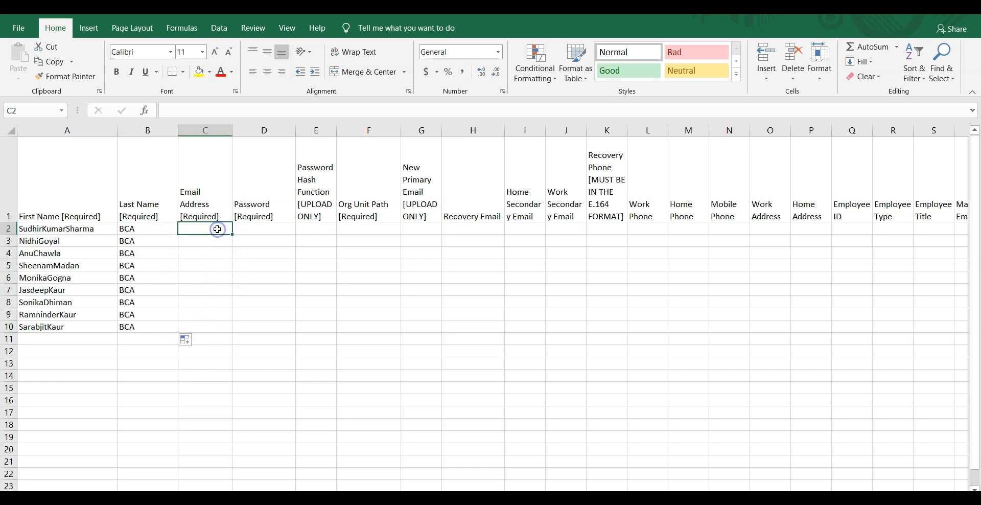
drag(231, 132, 267, 147)
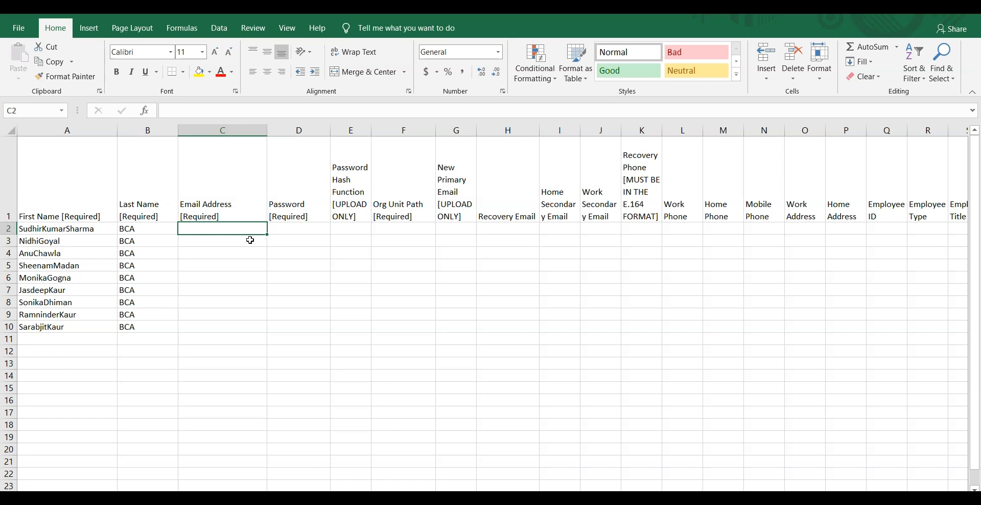
text(=)
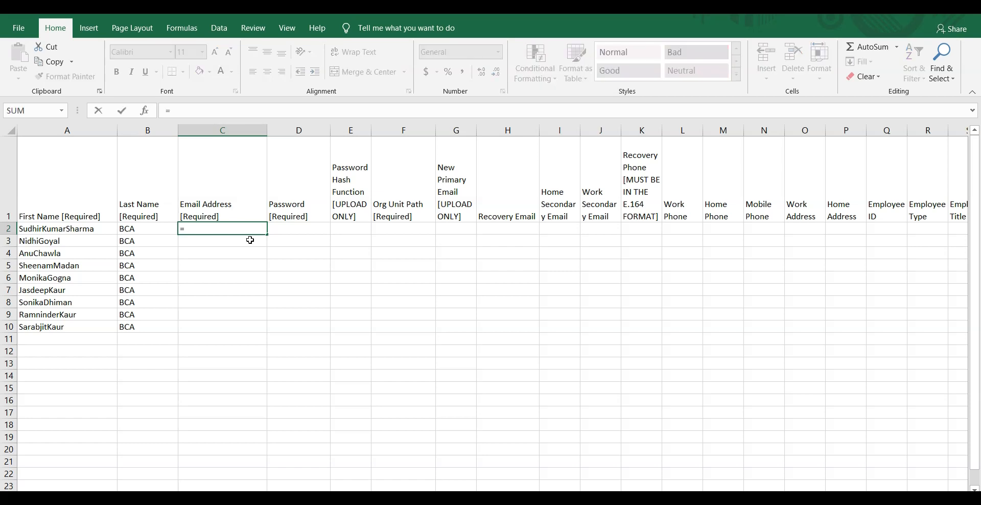
text(A2)
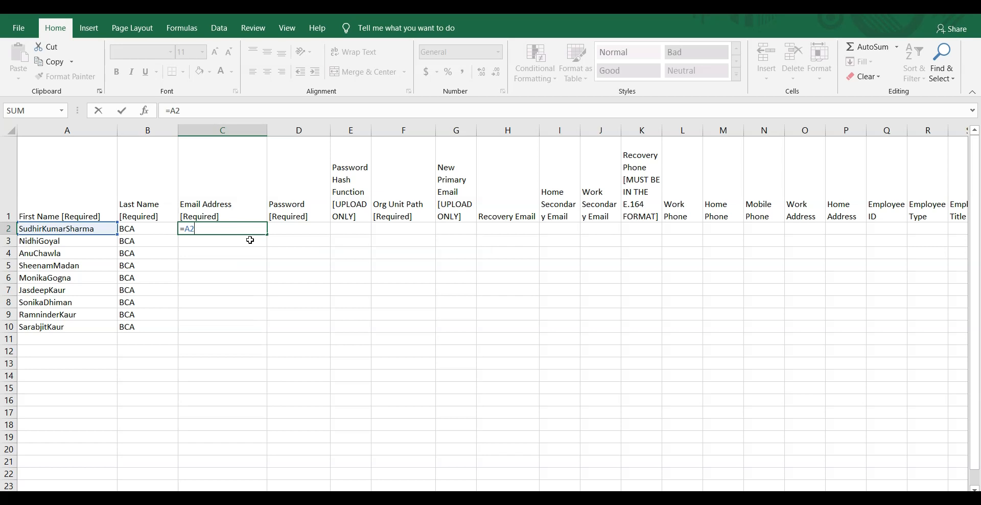
text(&B)
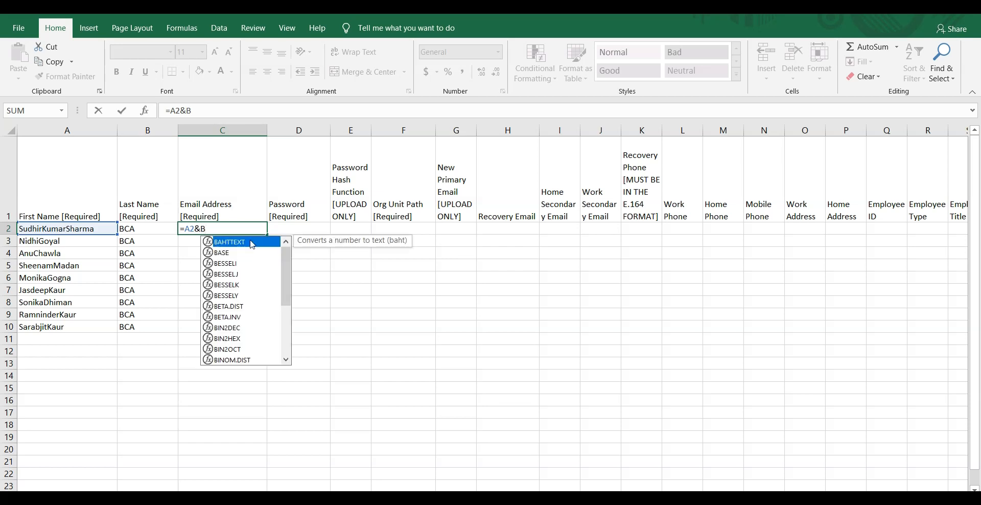
text(2)
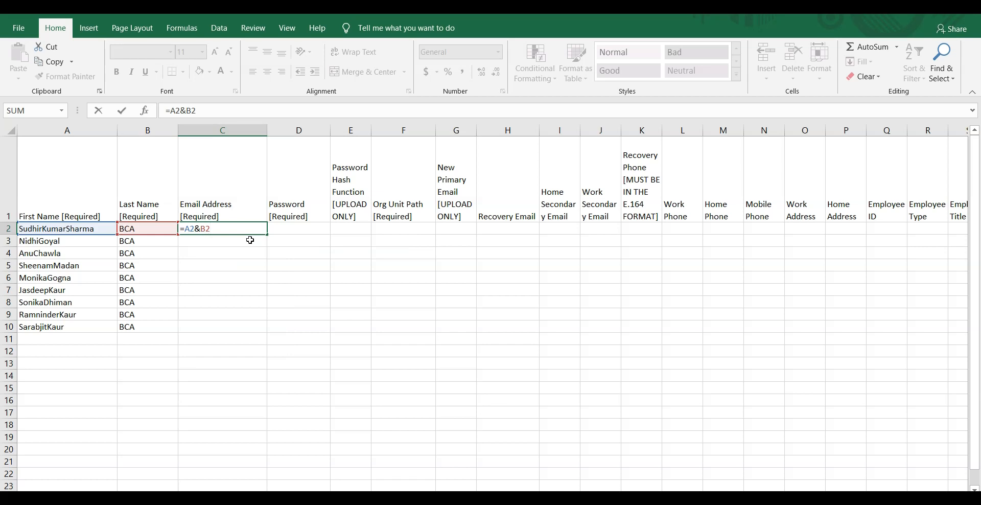
text(&"@gcg42.ac.in)
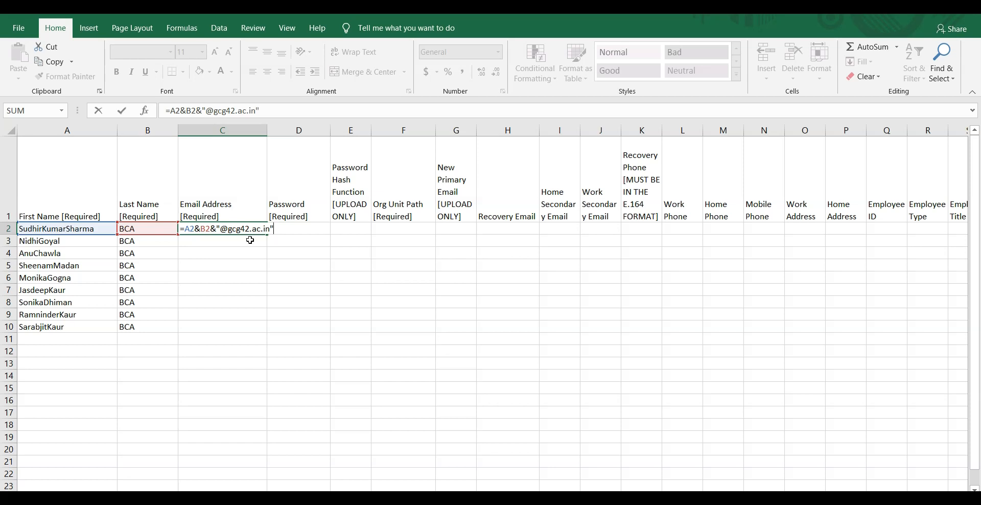
key(Return)
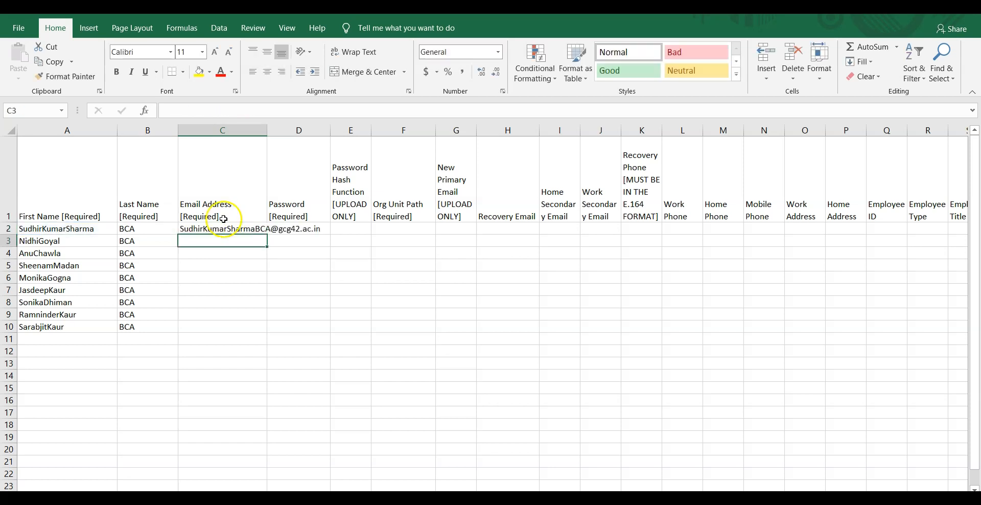
click(256, 226)
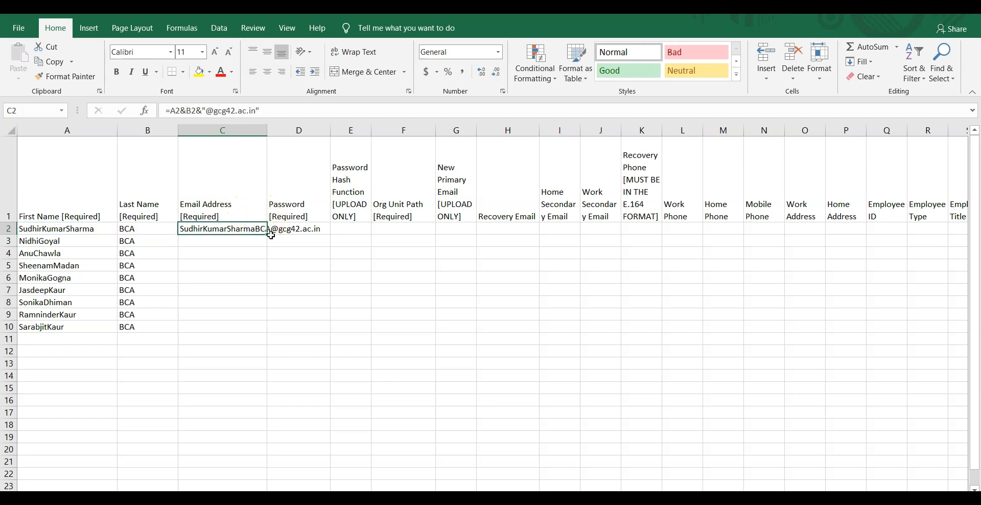
drag(267, 235, 267, 333)
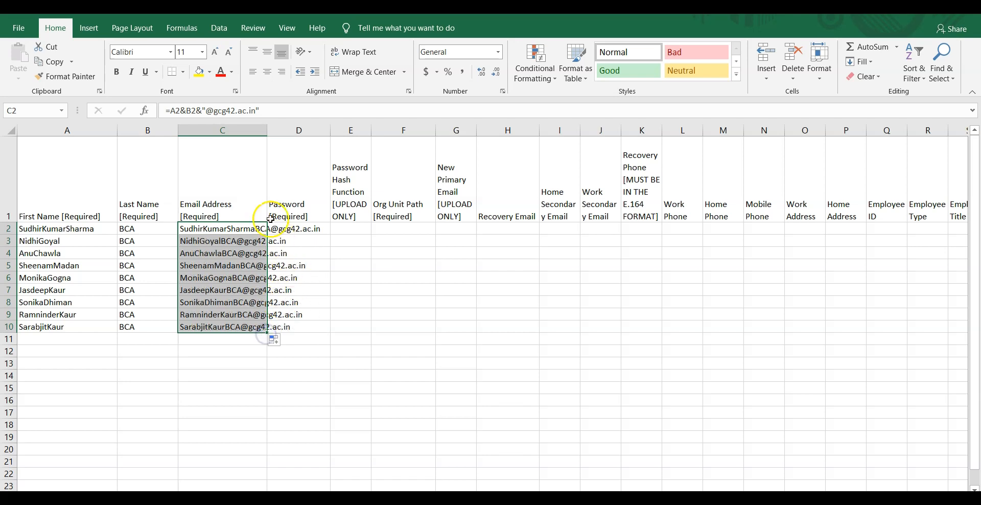
drag(266, 131, 329, 166)
click(354, 286)
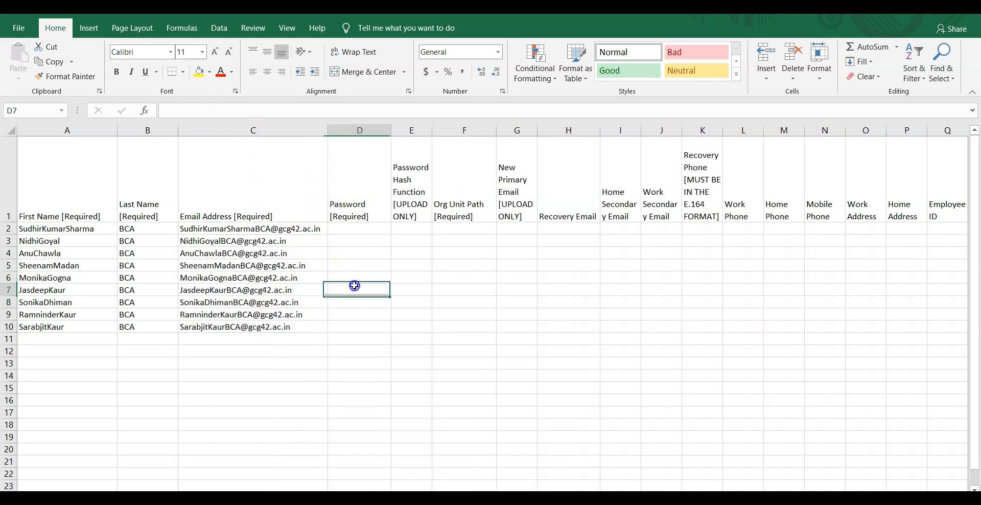
click(336, 230)
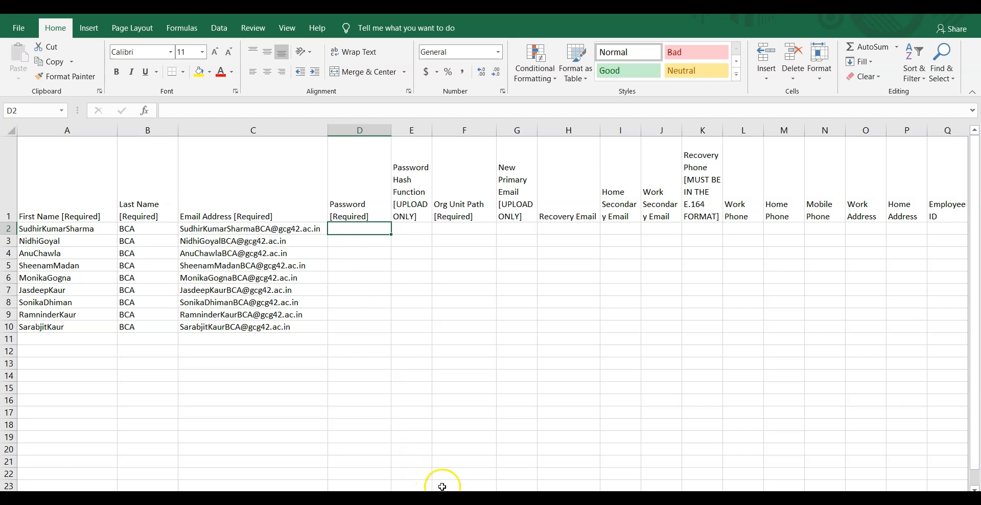
Step: In Departmental e mails, head G1 'InterimPassword' and widen column G
mouse_move(519, 498)
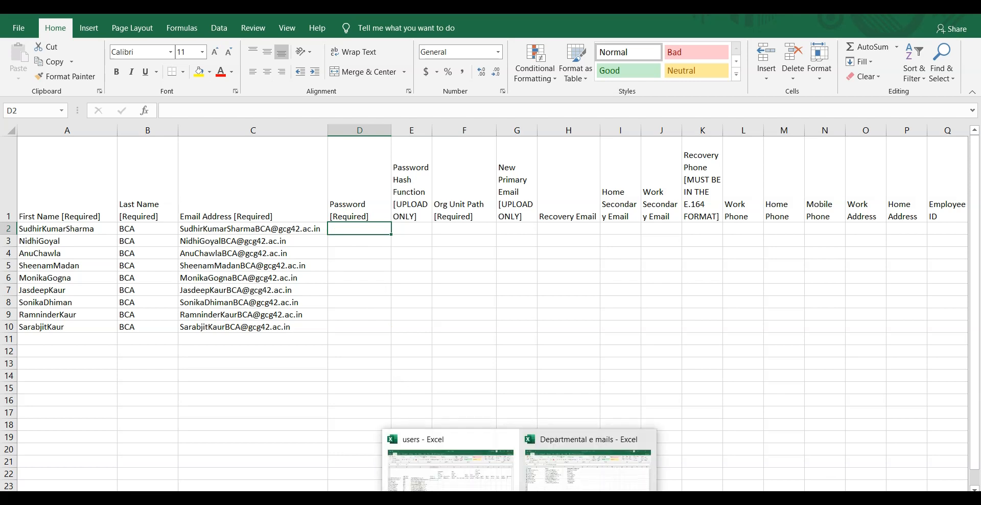
click(587, 462)
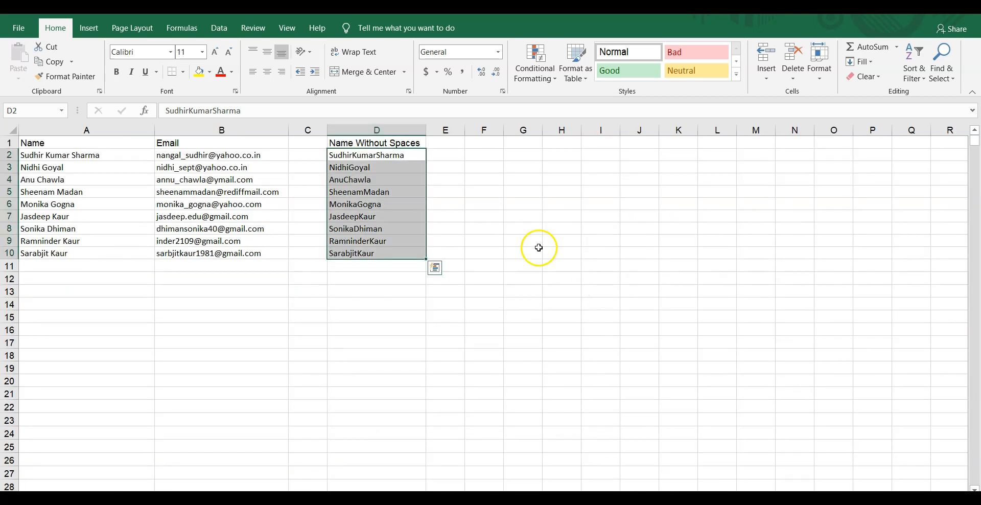
click(525, 157)
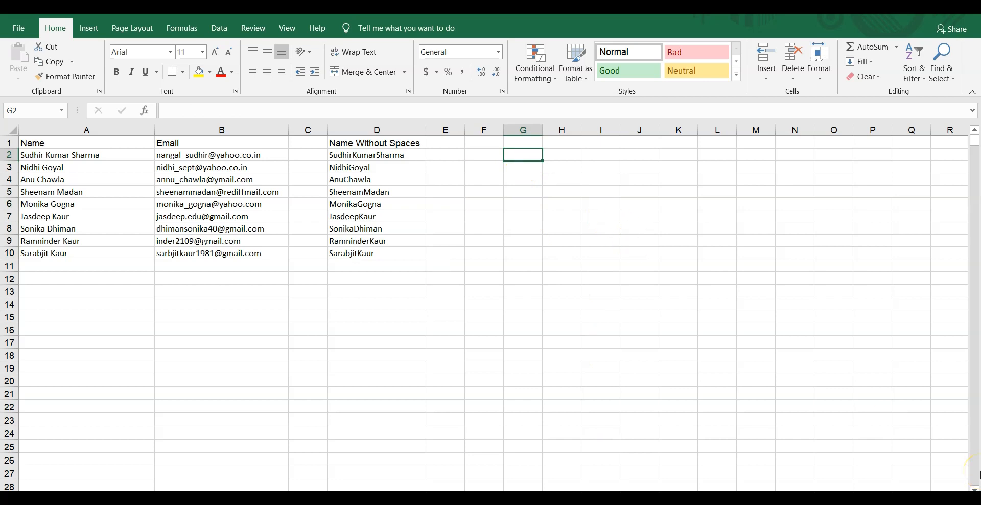
key(Up)
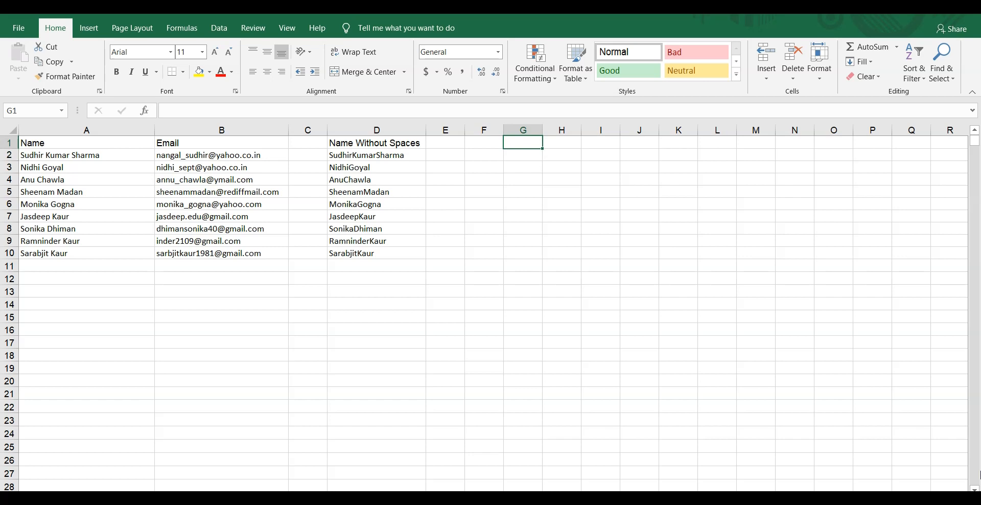
text(Inter)
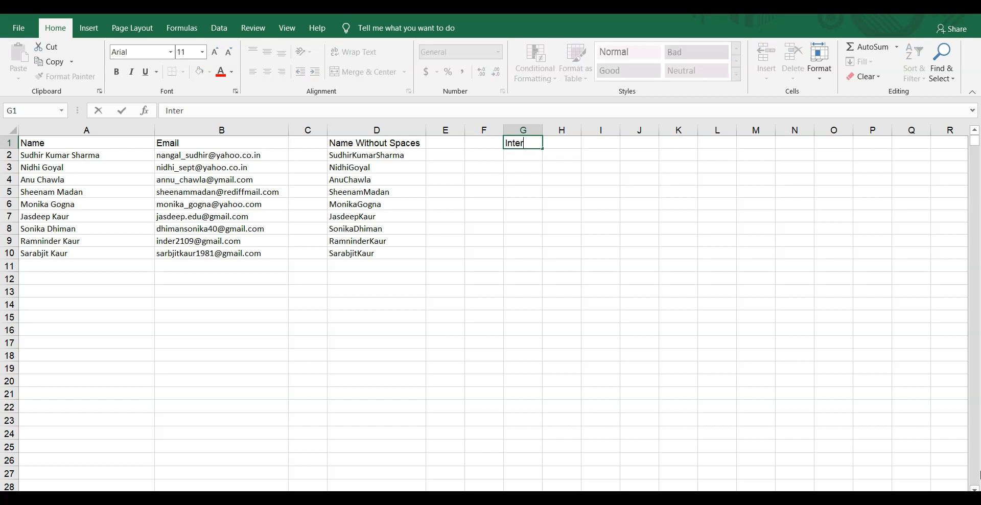
text(m)
key(BackSpace)
key(BackSpace)
text(imPasswor)
click(517, 156)
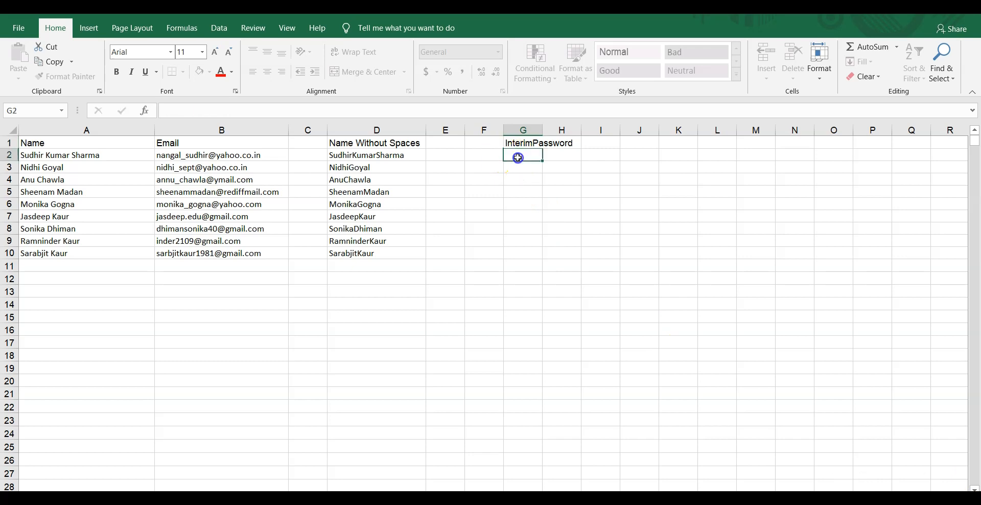
drag(541, 129, 577, 131)
Step: Enter =RANDBETWEEN(1111,9999) in G2
text(=rad)
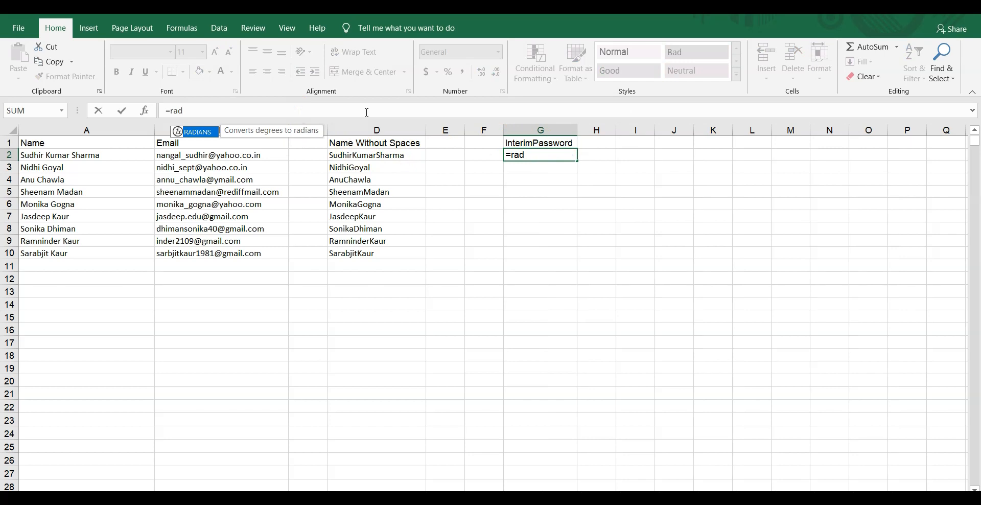
key(BackSpace)
text(nd)
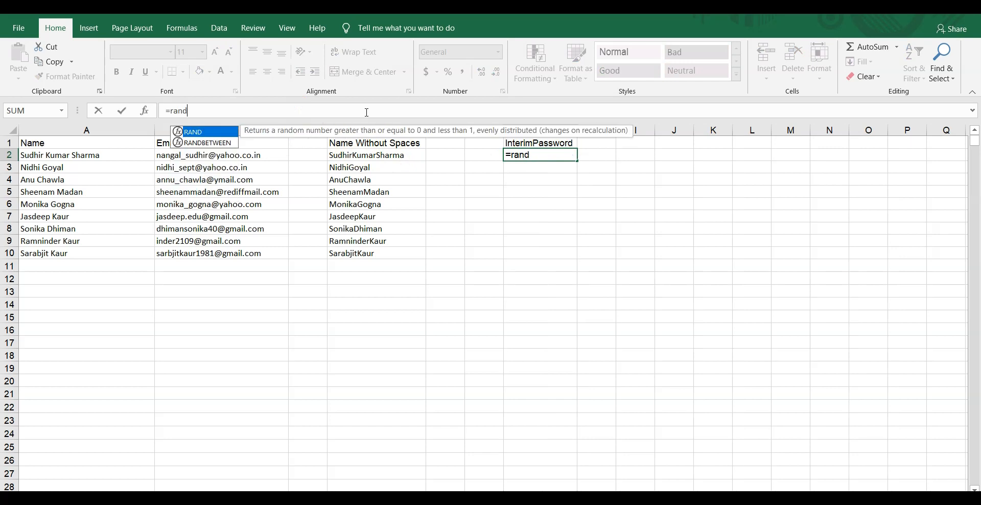
text(between)
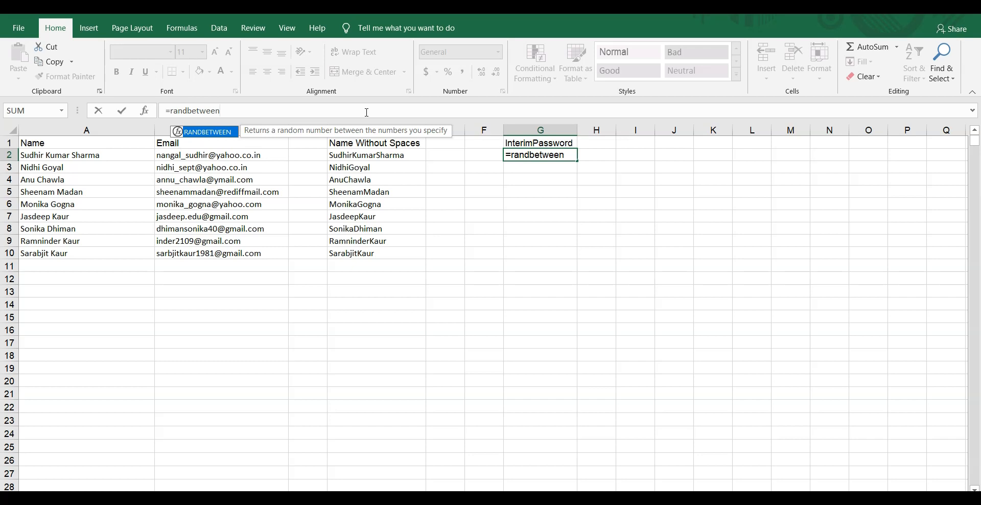
text((111)
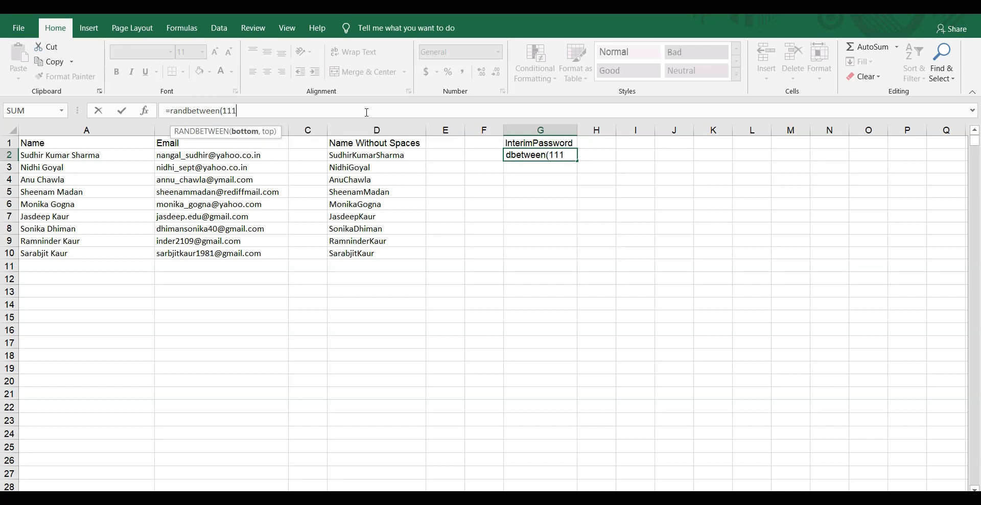
text(1,9999)
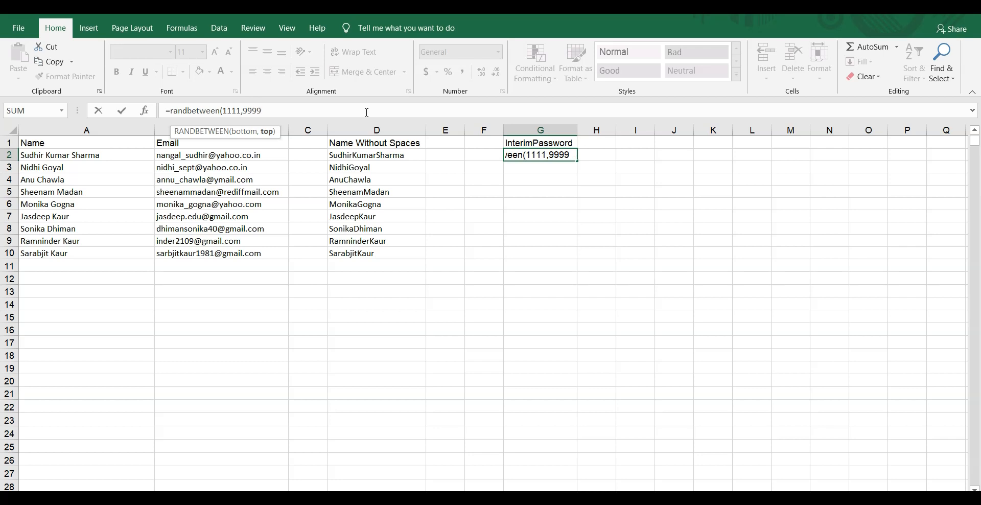
text())
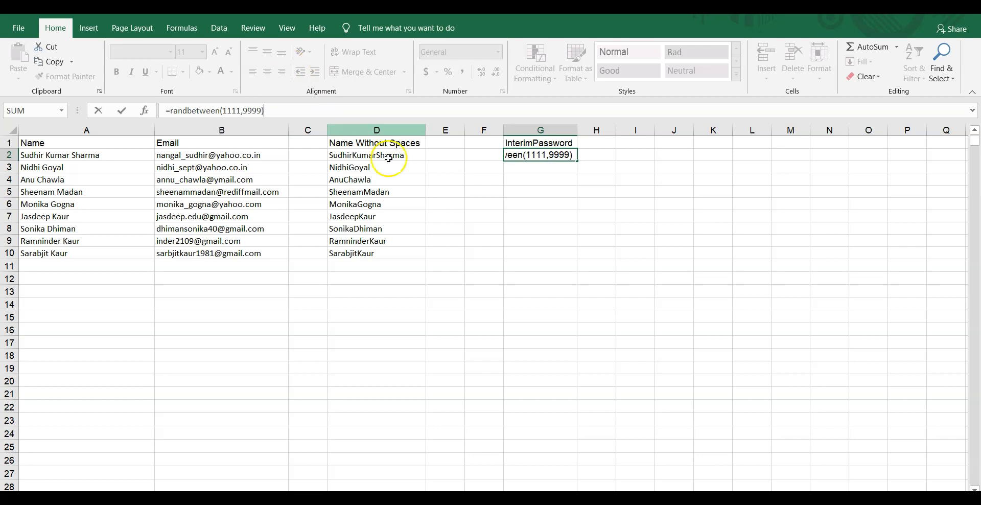
Step: Fill the random-number formula down to G10 and paste its results as values into I2:I10
click(516, 170)
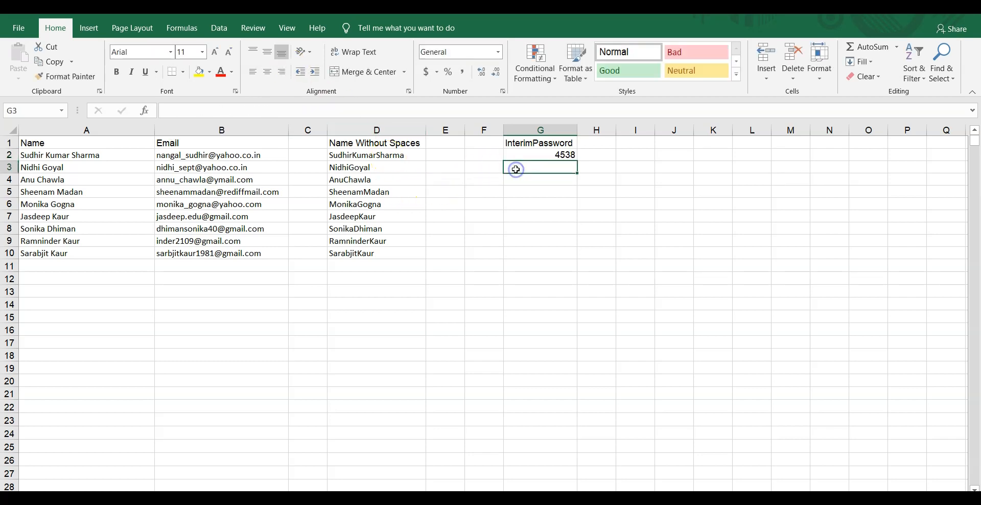
click(559, 158)
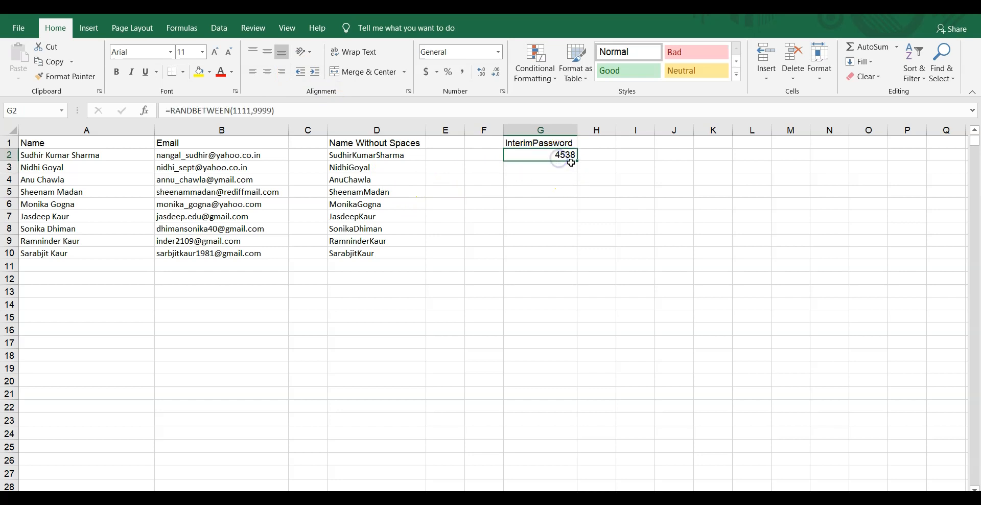
drag(577, 161, 578, 259)
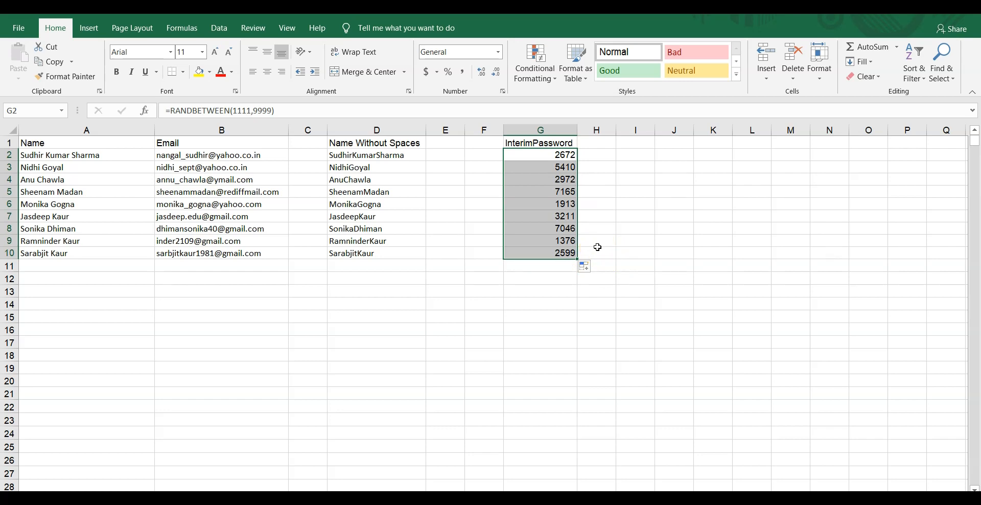
right_click(553, 162)
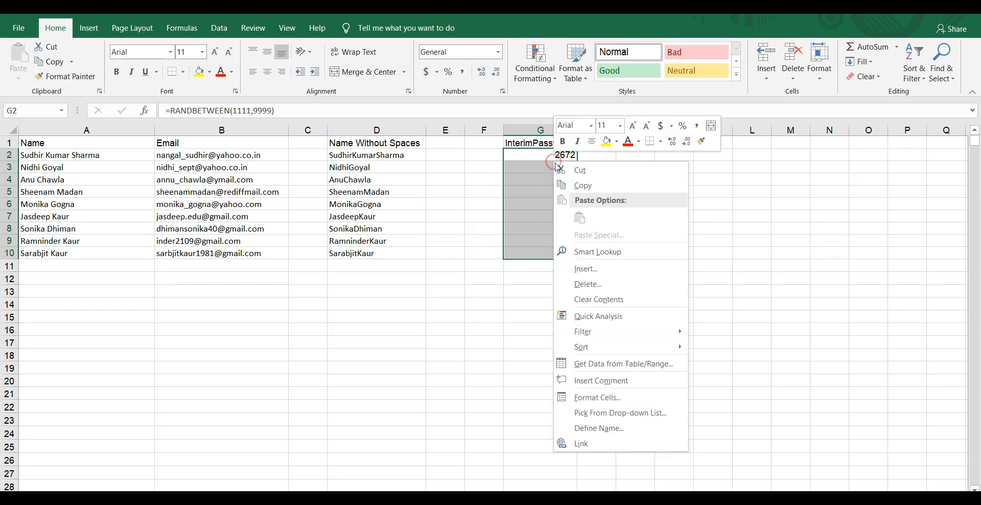
click(583, 188)
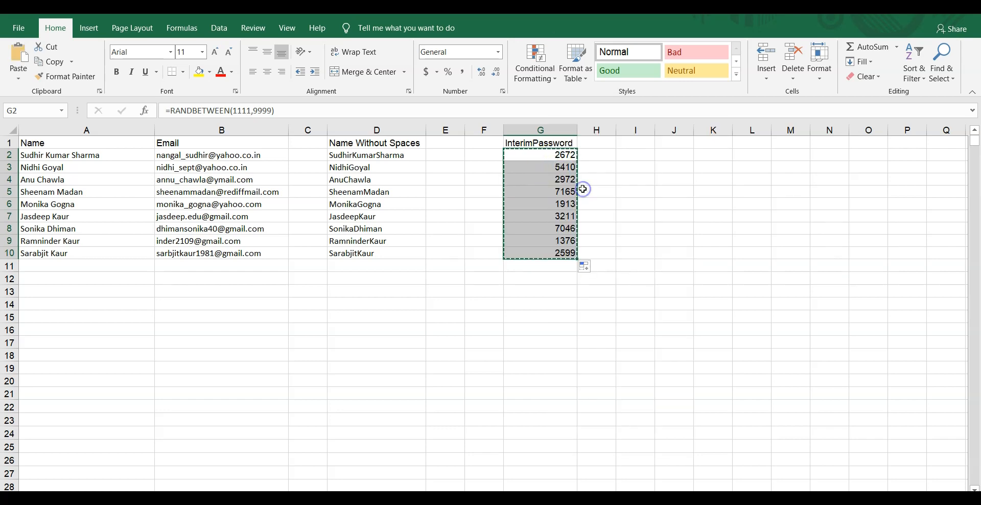
click(632, 155)
right_click(633, 154)
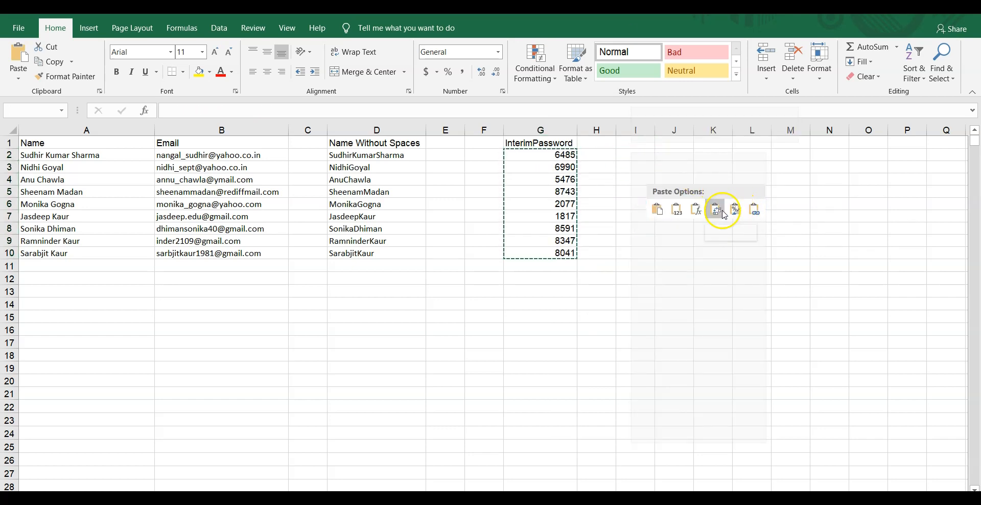
click(677, 209)
click(681, 194)
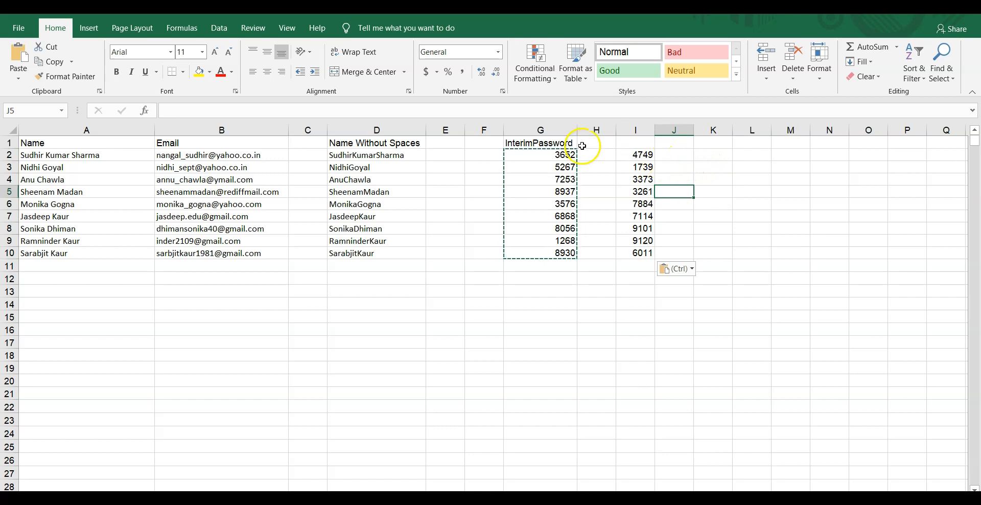
Step: Move the InterimPassword header to I1, delete formula column G, and resize the column
click(549, 145)
right_click(550, 144)
click(570, 158)
click(636, 154)
right_click(633, 143)
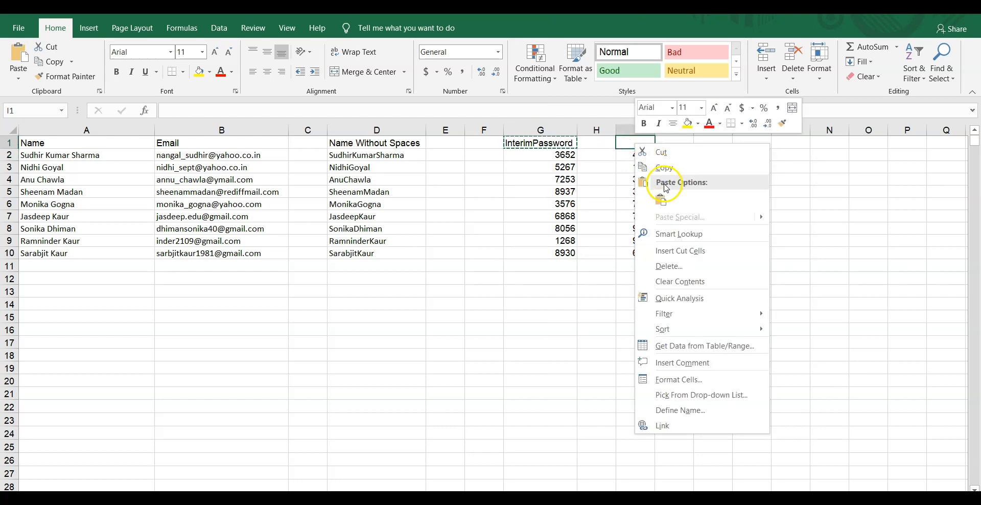
click(661, 200)
click(562, 128)
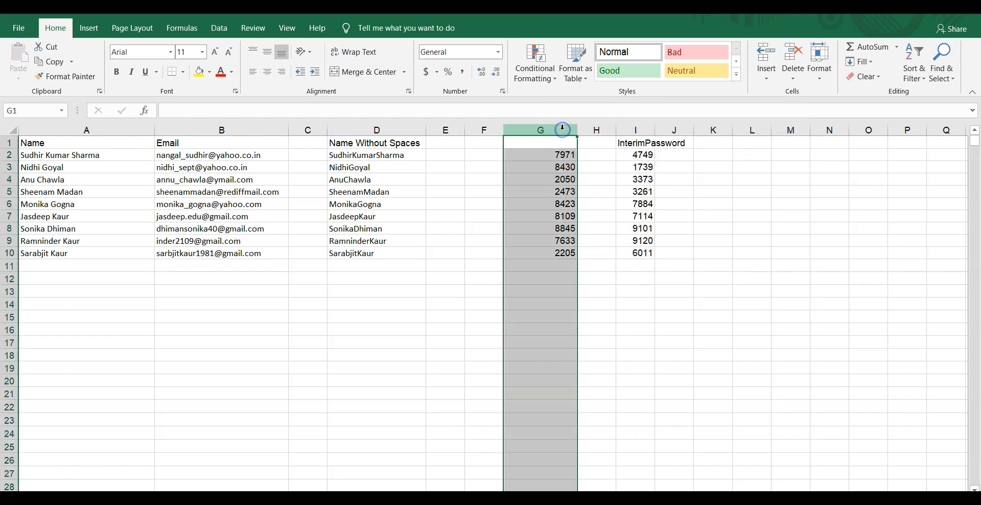
right_click(562, 129)
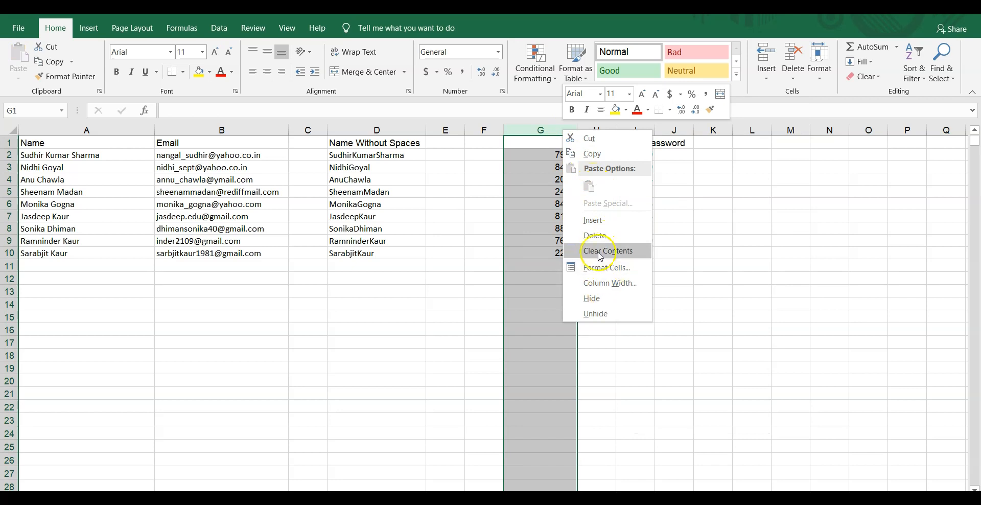
click(596, 235)
click(628, 177)
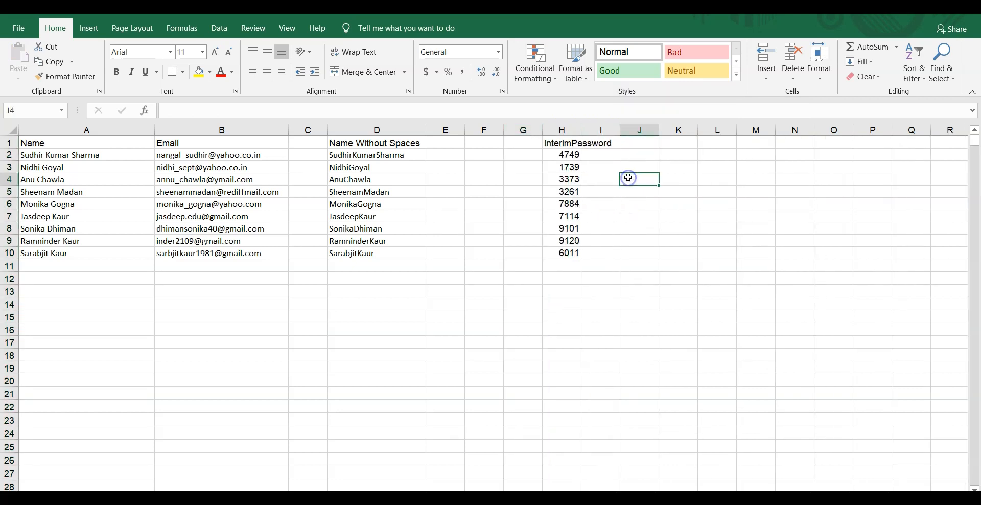
drag(580, 127, 616, 133)
Step: Add a 'Finalpassword' heading in J1 and widen column J
click(667, 146)
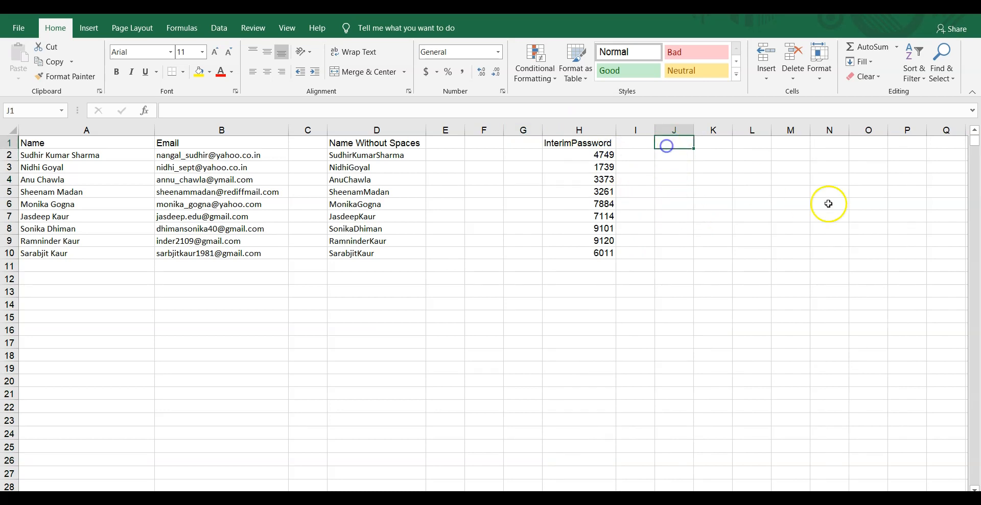
text(F)
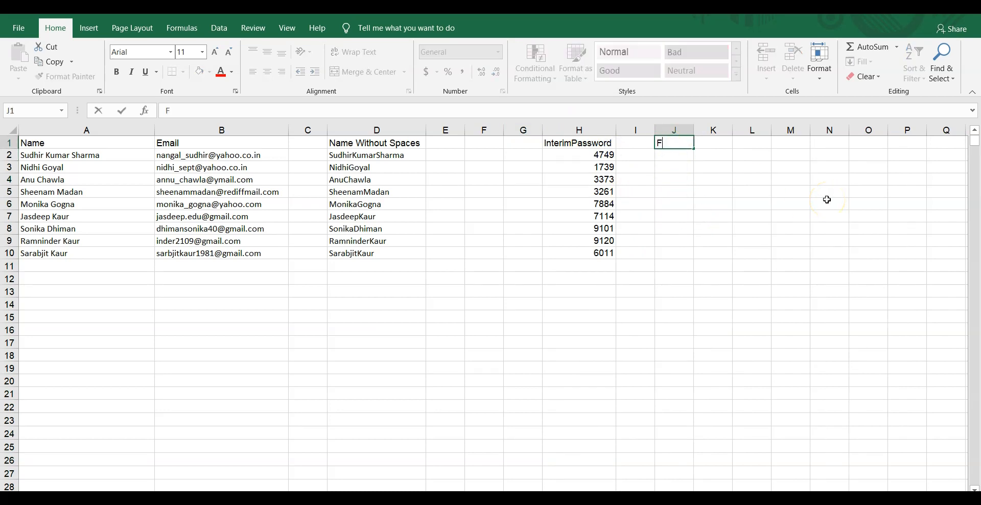
text(inalpassword)
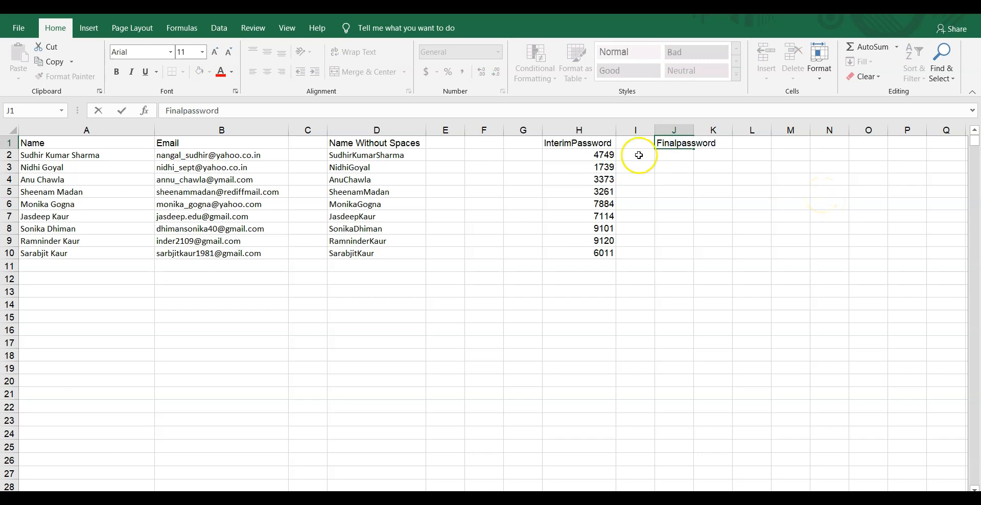
click(680, 165)
drag(694, 130, 724, 150)
Step: Fill J2:J10 with =D2&H2, joining each space-free name to its interim password, and copy them
click(694, 156)
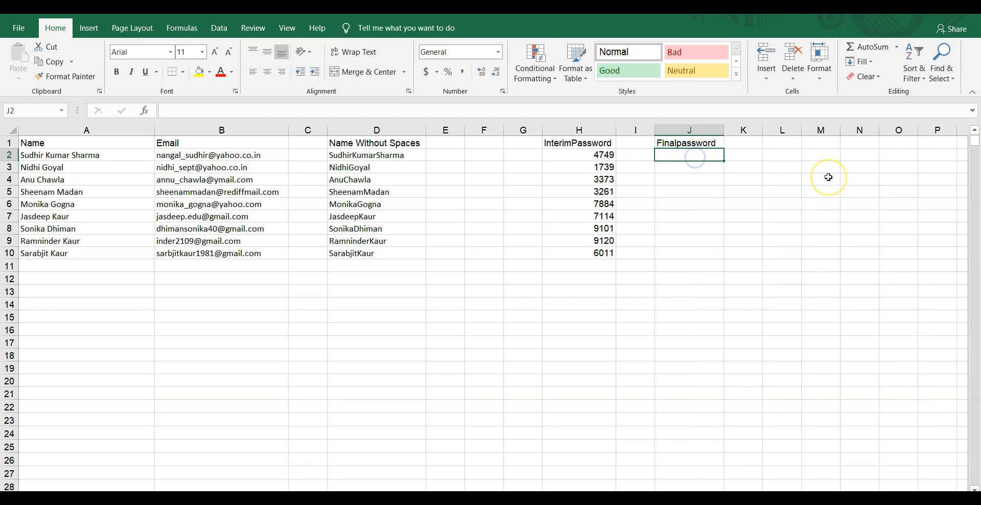
text(A)
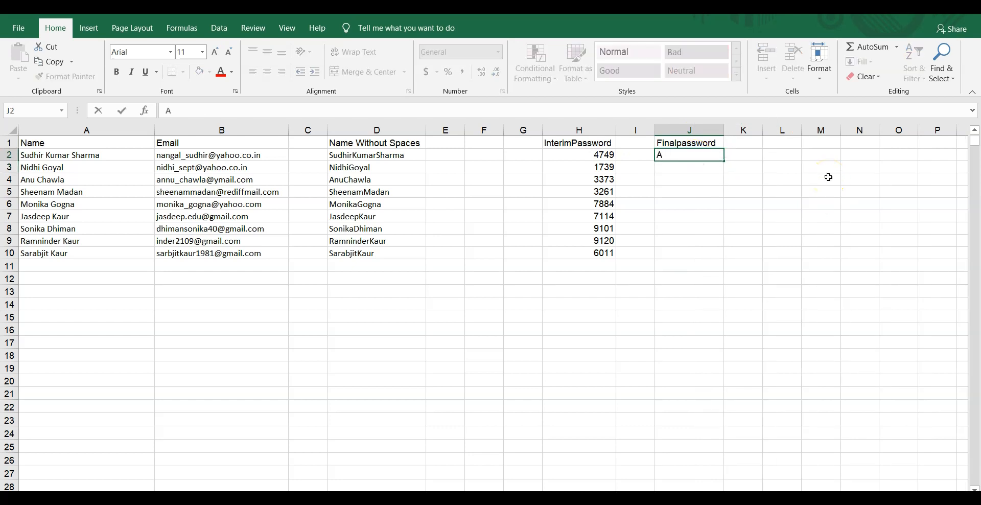
key(BackSpace)
text(=)
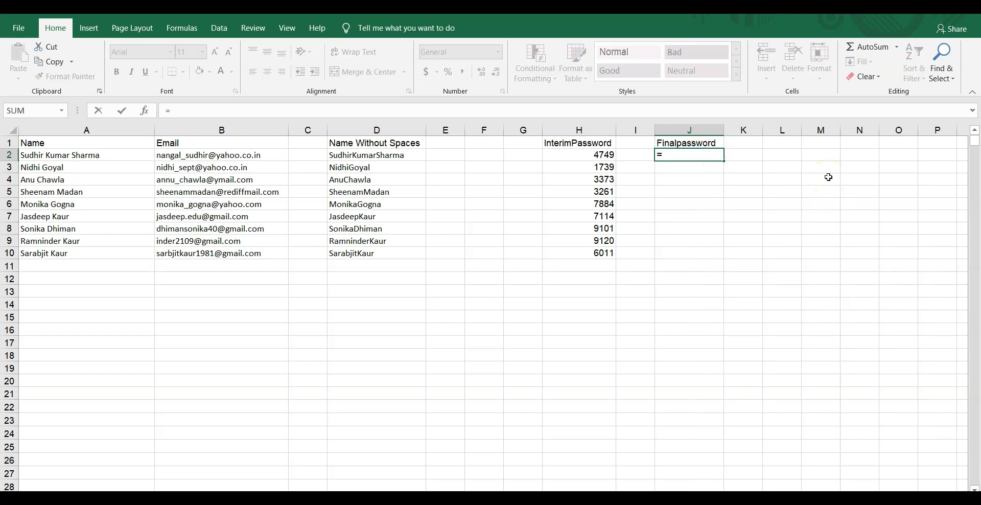
text(D2&)
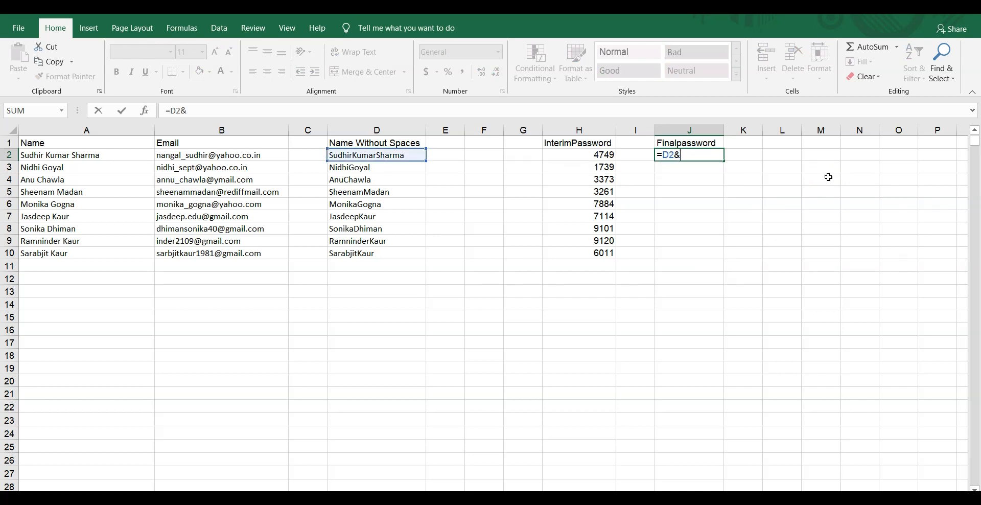
text(H)
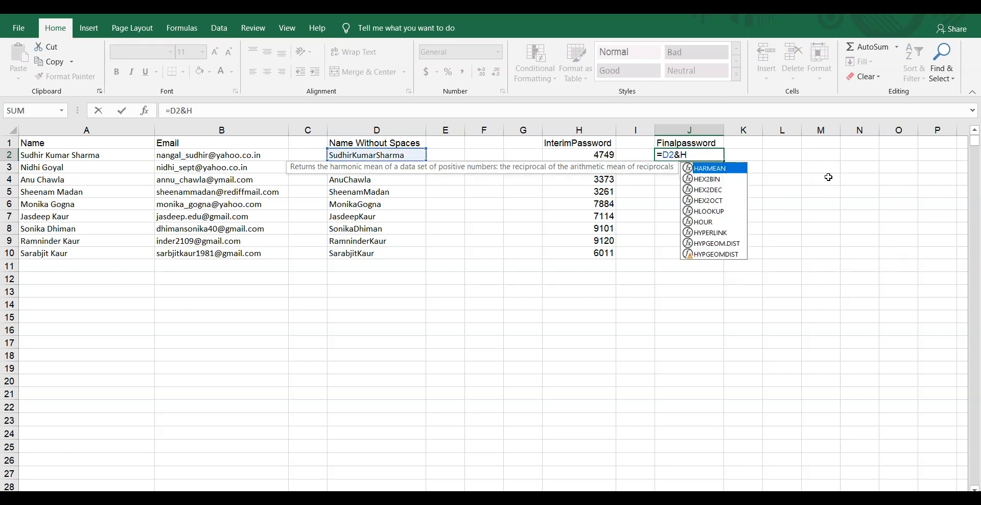
text(2&)
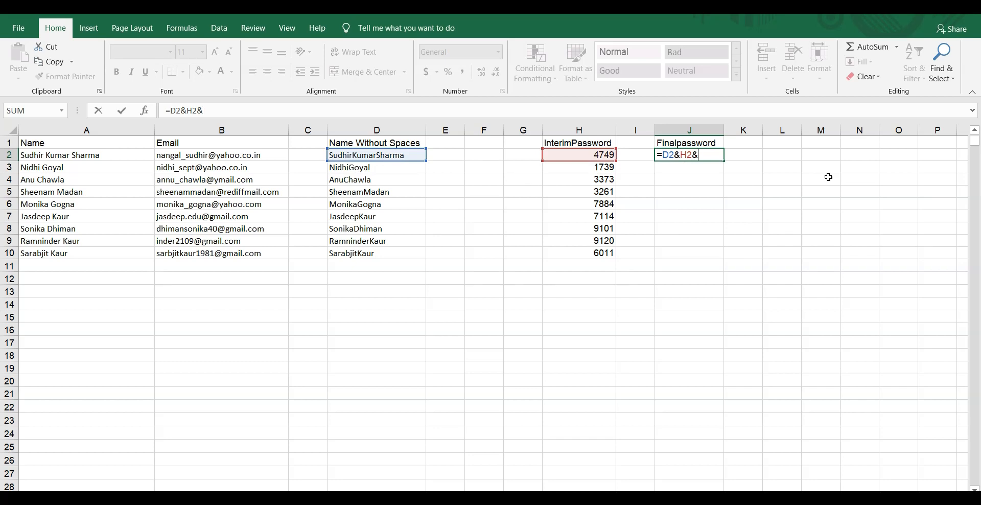
key(BackSpace)
click(697, 158)
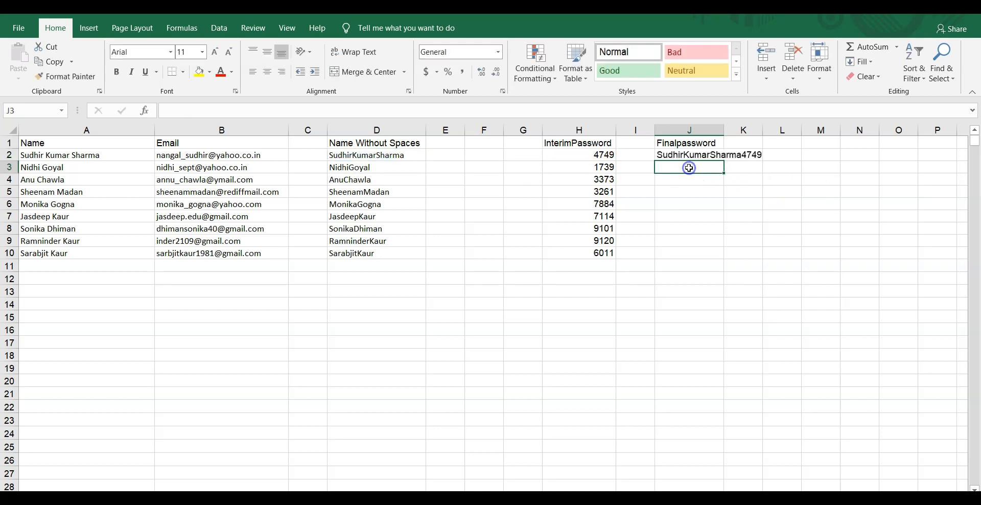
drag(725, 166, 734, 258)
drag(725, 131, 765, 148)
right_click(669, 156)
click(698, 180)
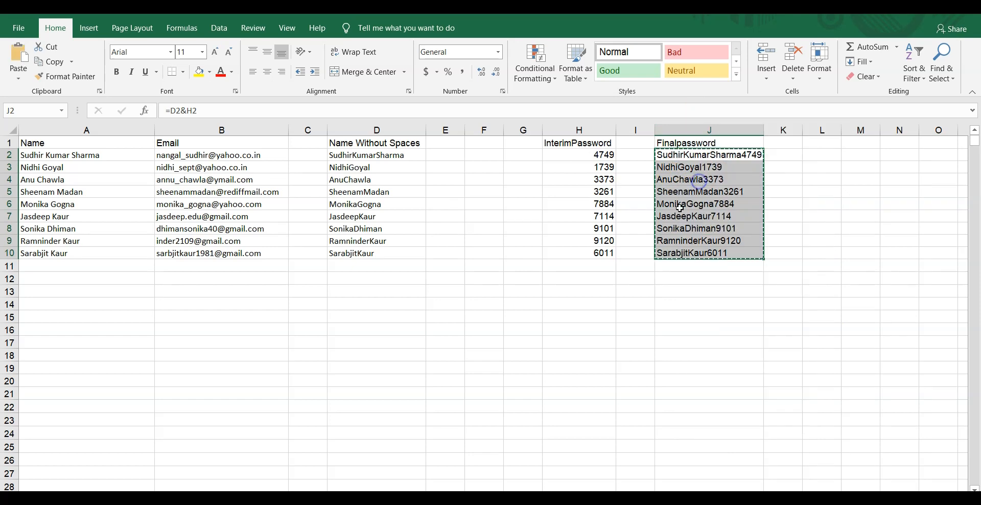
click(578, 462)
Step: Paste the nine final passwords as values into Password D2:D10 and widen column D
right_click(373, 230)
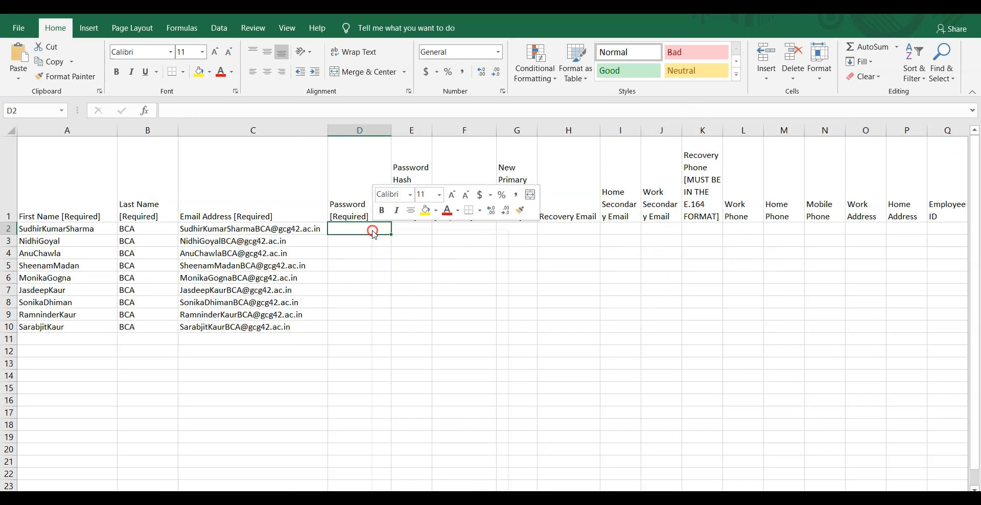
click(418, 286)
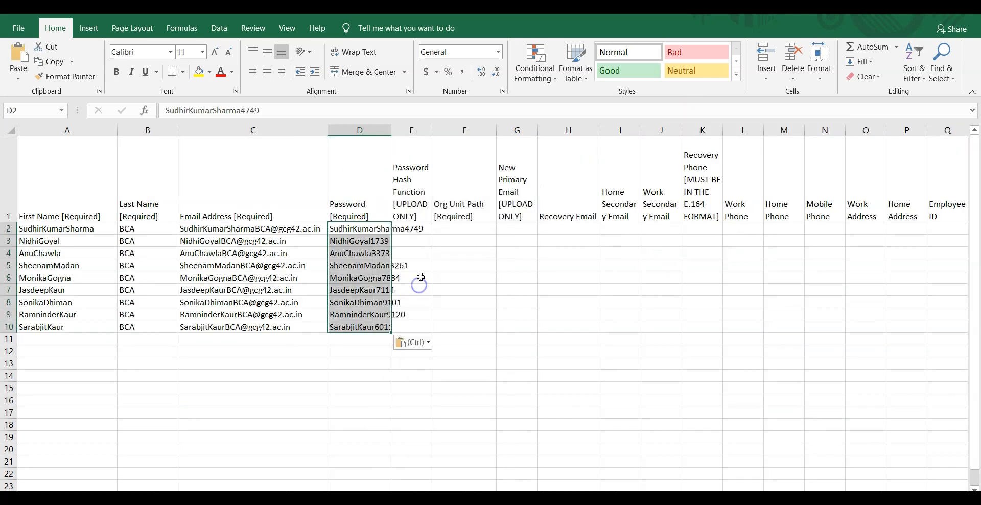
drag(392, 129, 437, 165)
click(501, 301)
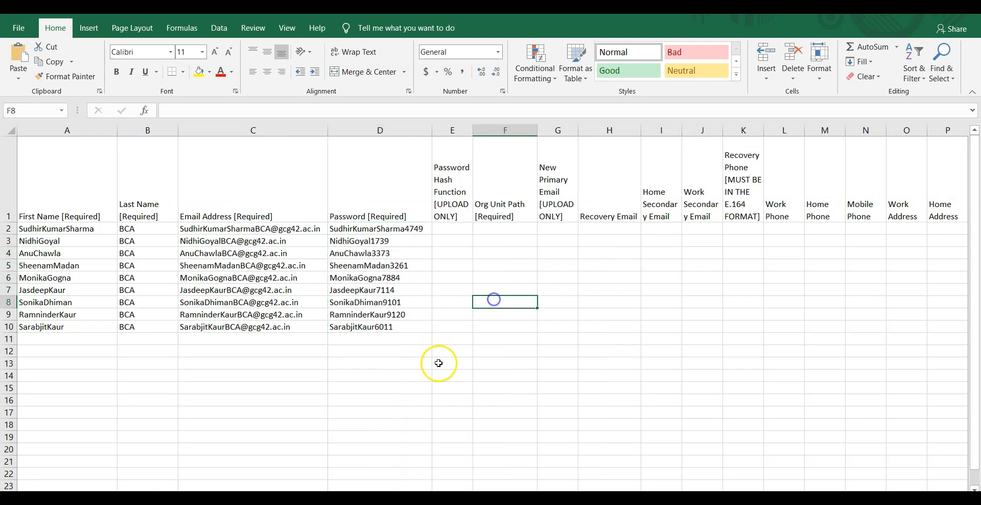
click(498, 221)
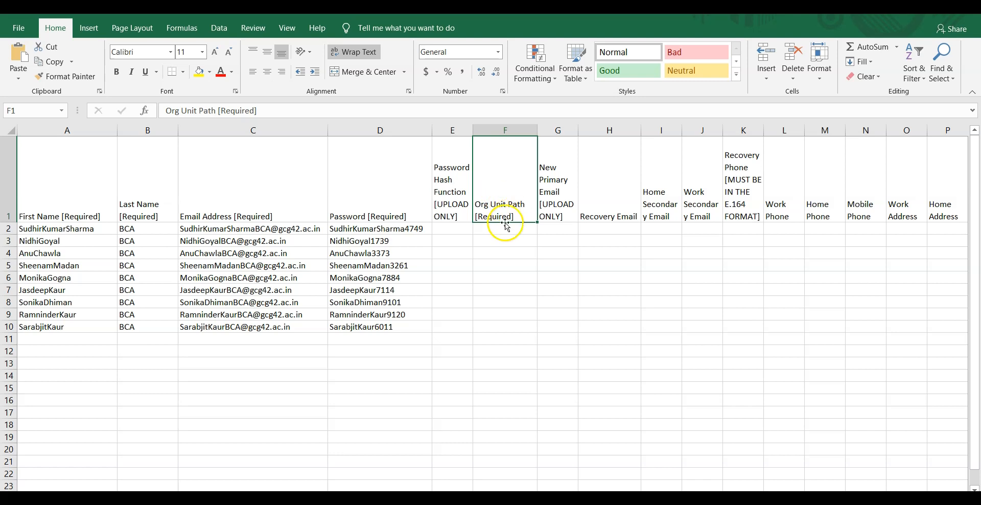
click(508, 498)
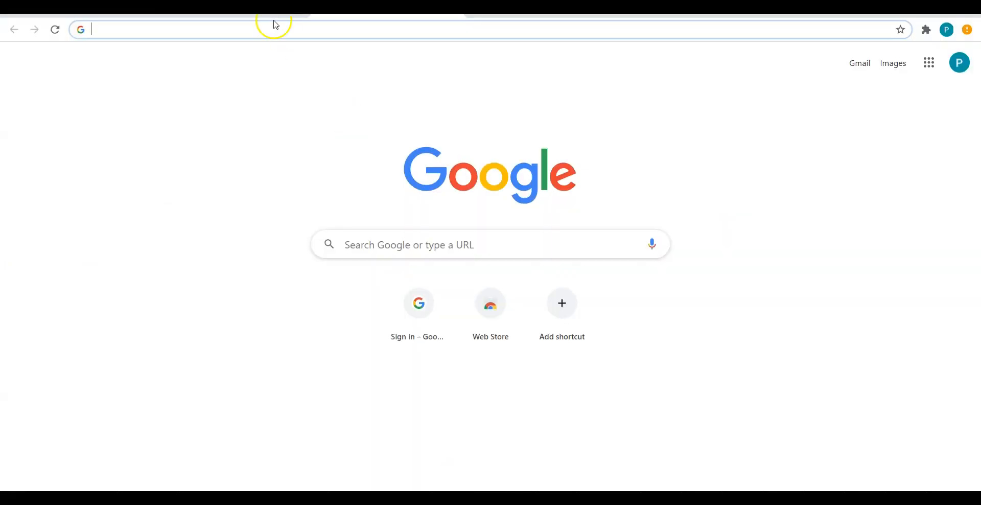
Step: In Google Admin Users, expand BCA Department and view the still-empty Faculty unit
drag(645, 15, 639, 41)
click(706, 26)
click(234, 15)
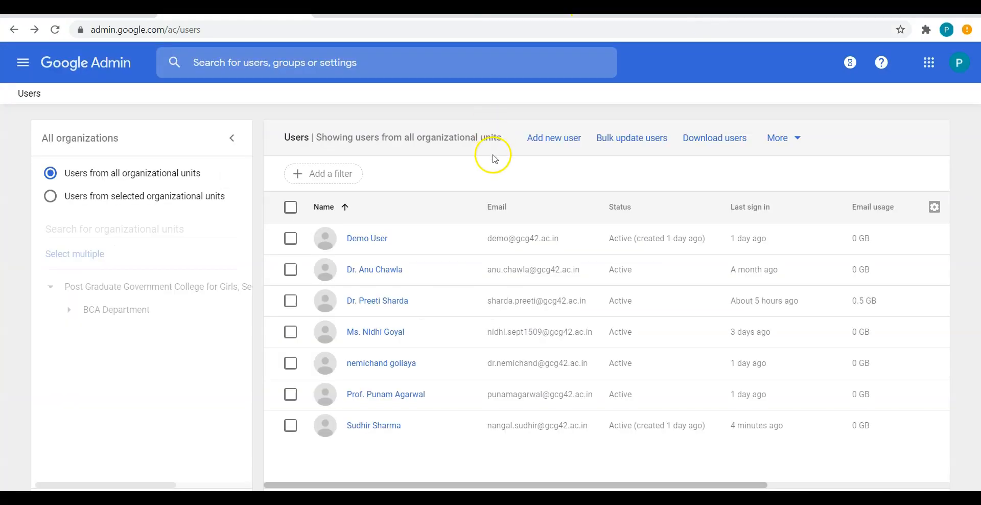
click(70, 310)
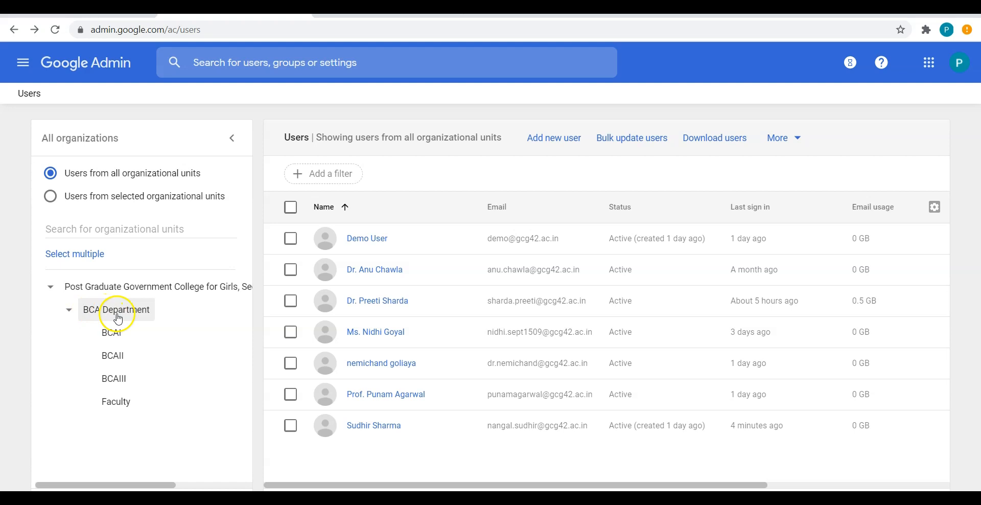
click(123, 403)
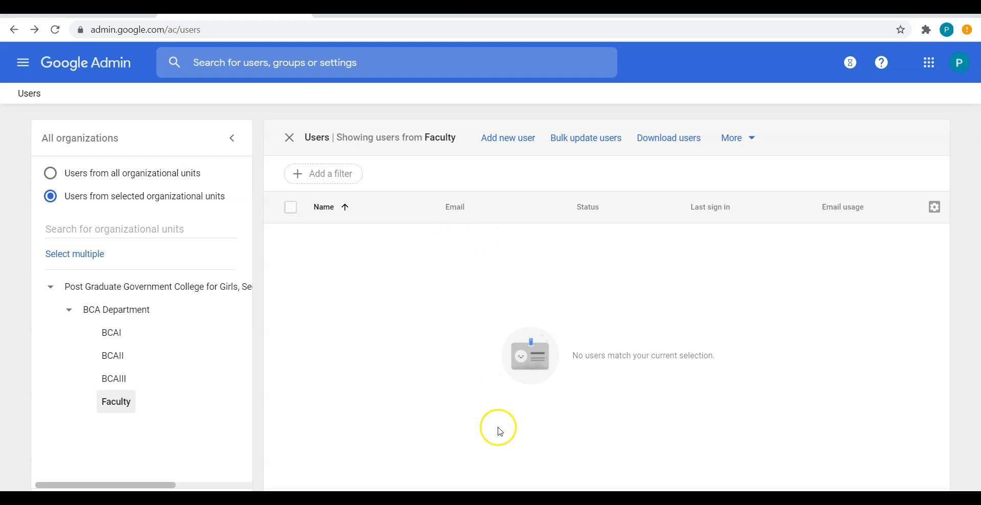
Step: Return to the users workbook and select cell F2 under Org Unit Path
mouse_move(517, 498)
click(498, 452)
click(486, 230)
key(alt)
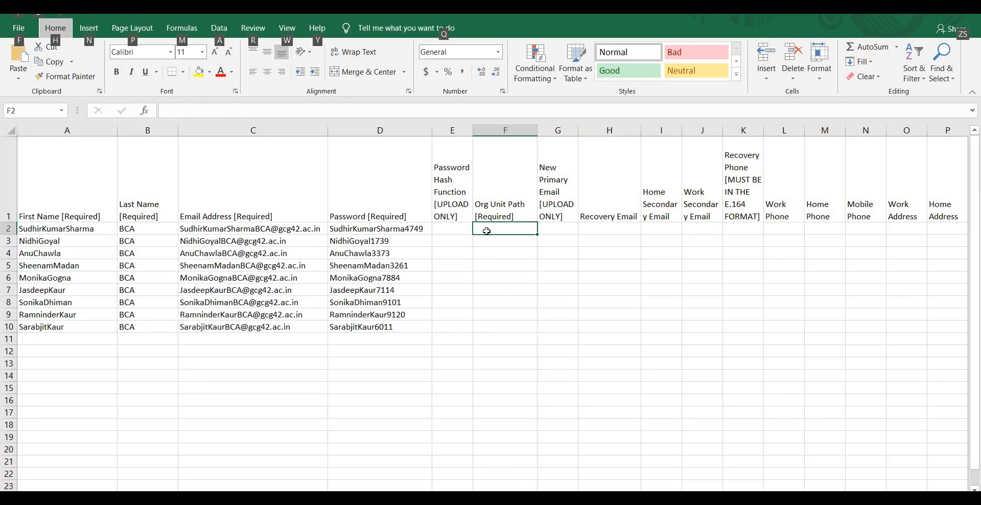
Step: Enter /BCA Department/Faculty in F2, widen column F, and fill it down to F10
double_click(487, 231)
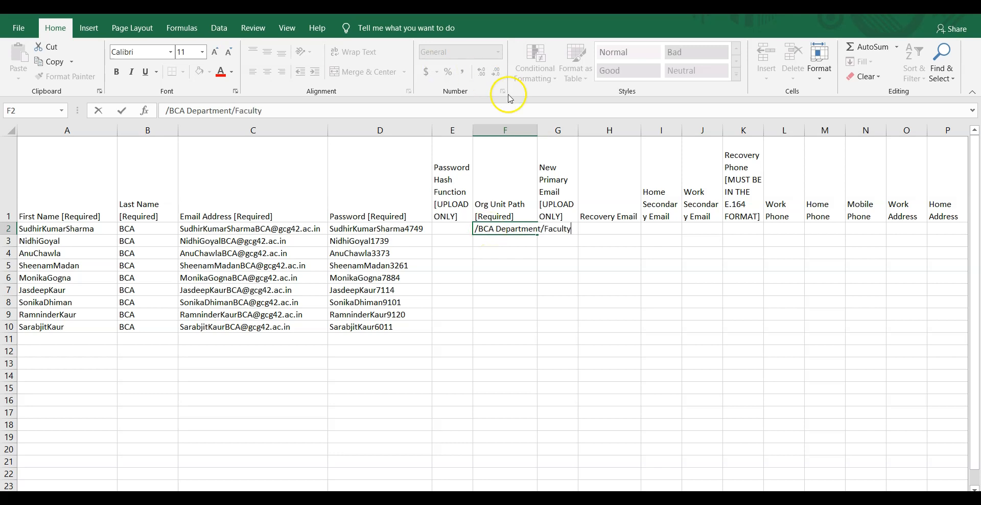
click(516, 131)
drag(537, 130, 576, 144)
click(552, 229)
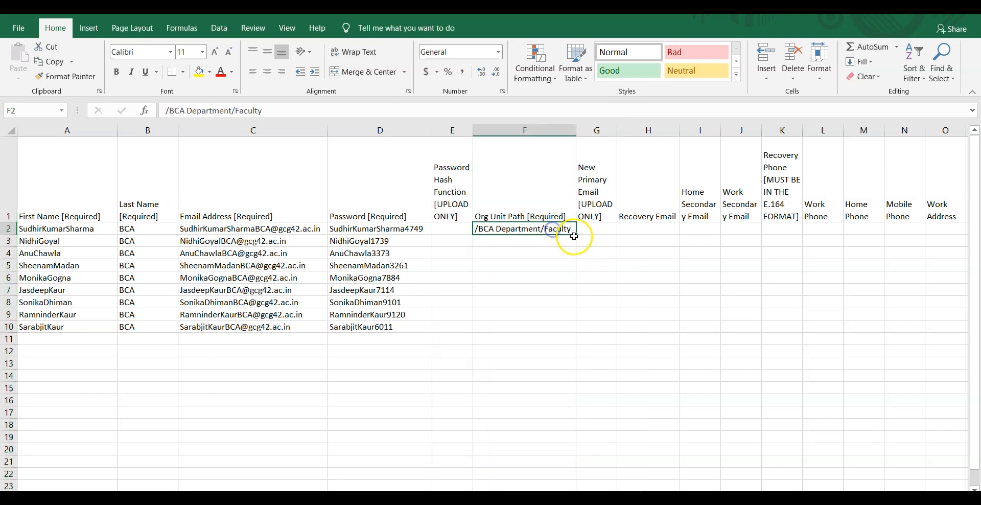
drag(576, 234, 571, 333)
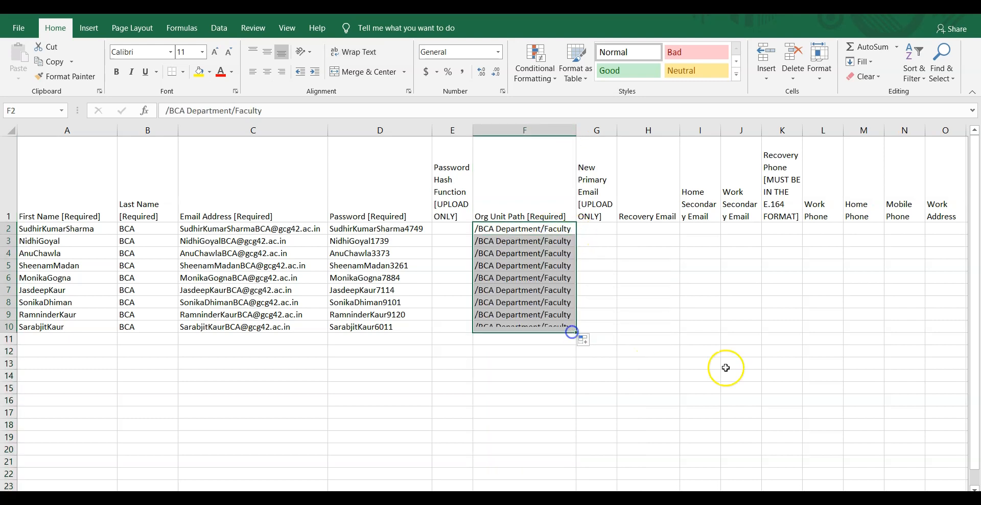
click(604, 233)
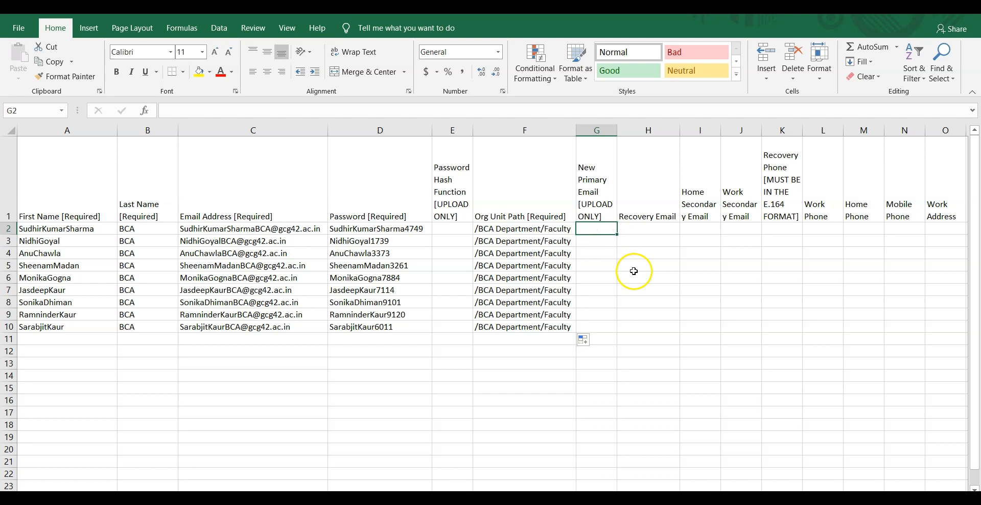
click(642, 230)
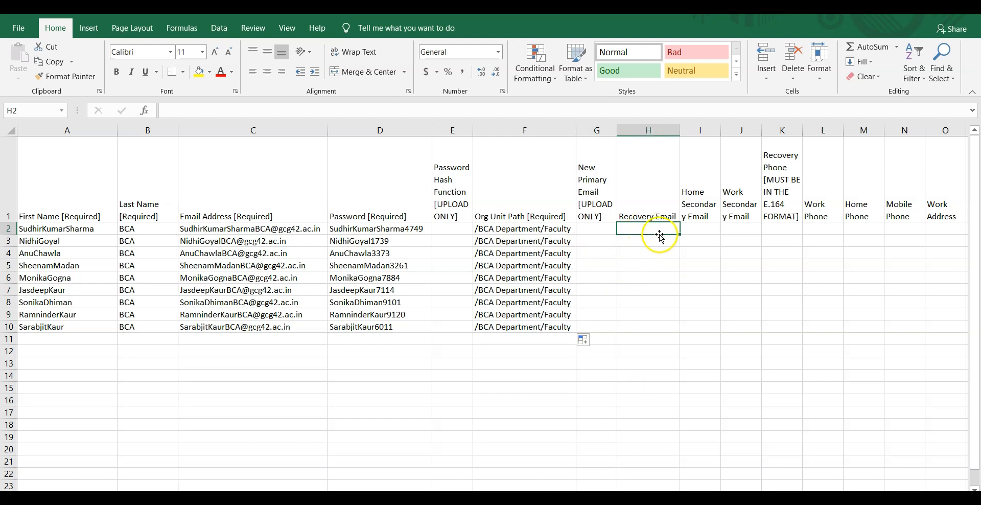
Step: Paste the nine personal emails from B2:B10 as values into the users sheet's Recovery Email column H, widened to fit
click(552, 485)
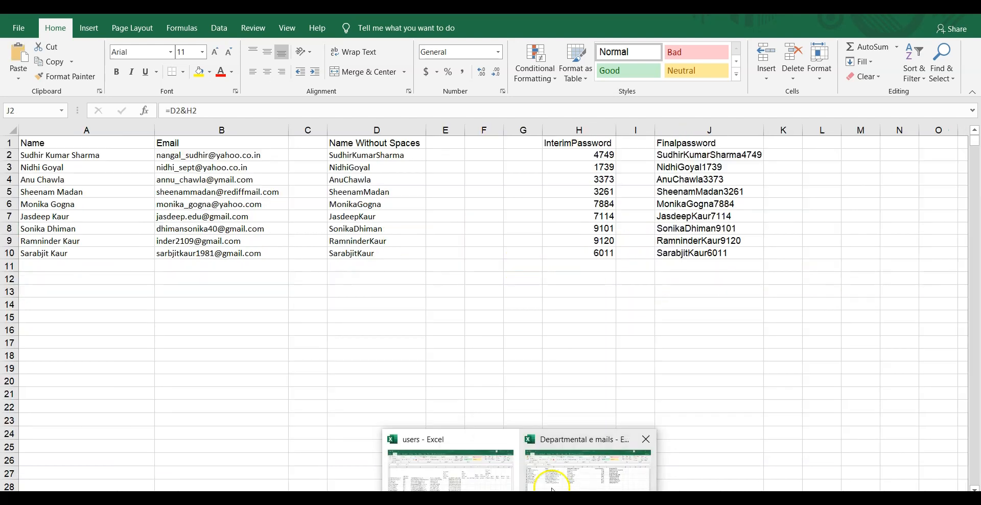
drag(202, 155, 219, 253)
right_click(210, 212)
click(238, 235)
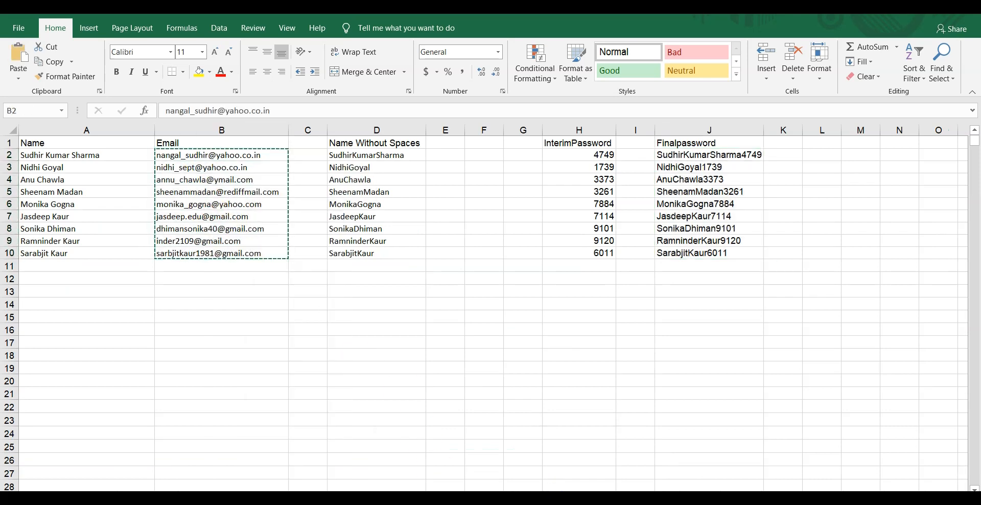
click(483, 485)
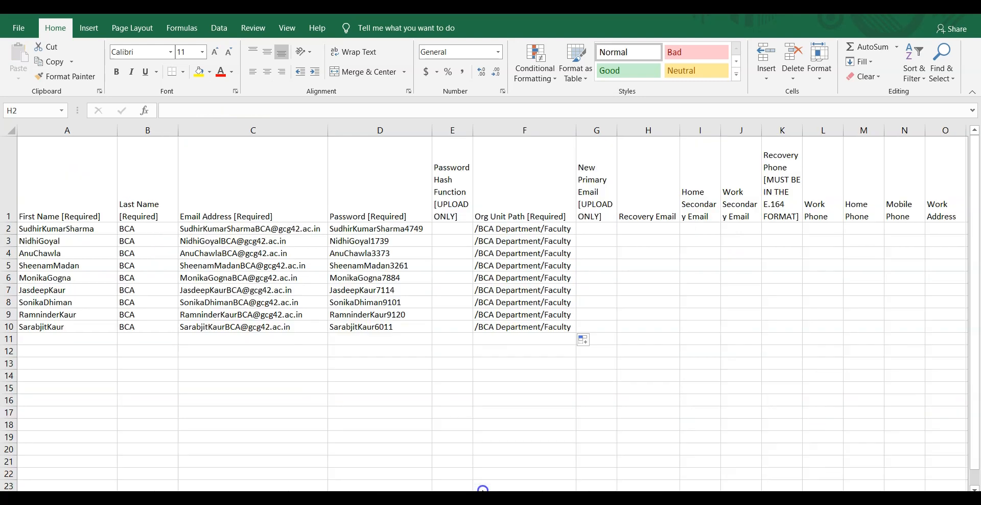
right_click(639, 229)
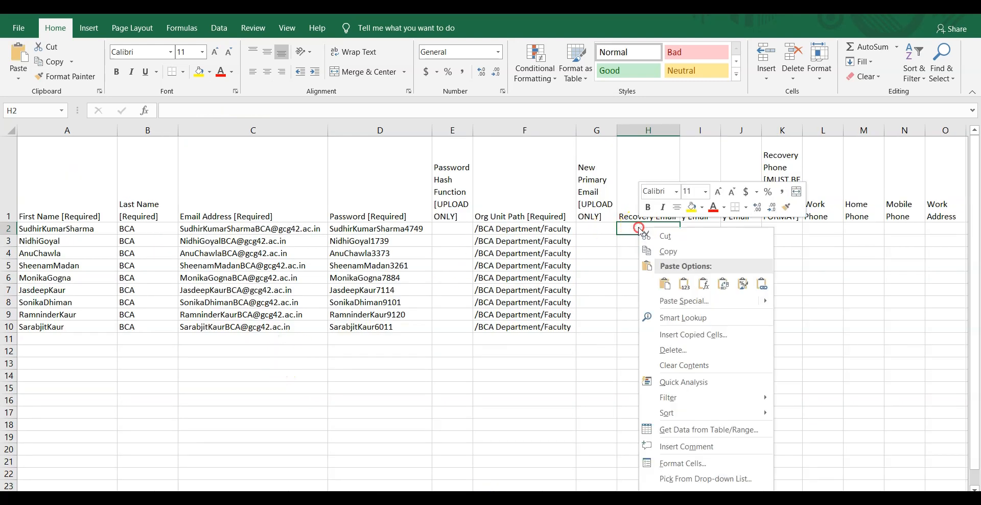
click(685, 284)
drag(680, 131, 755, 177)
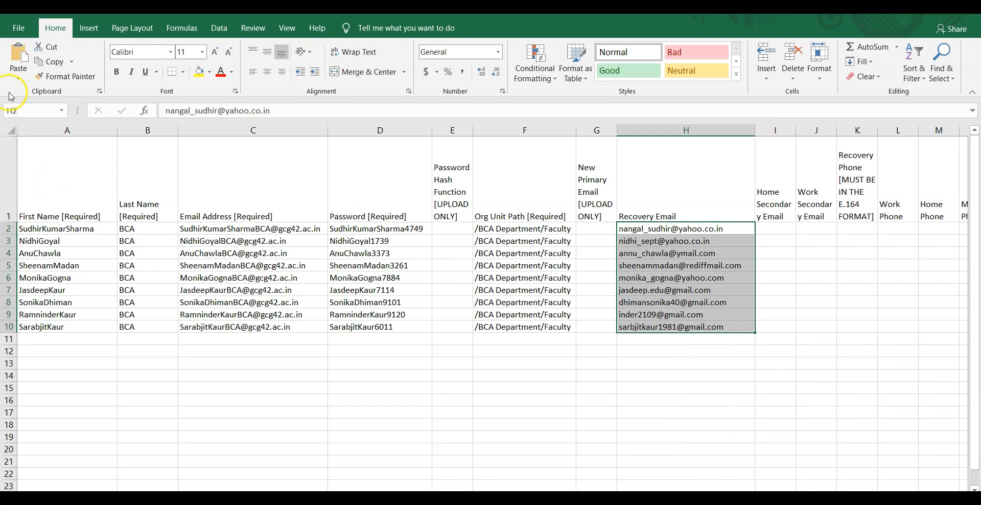
click(19, 29)
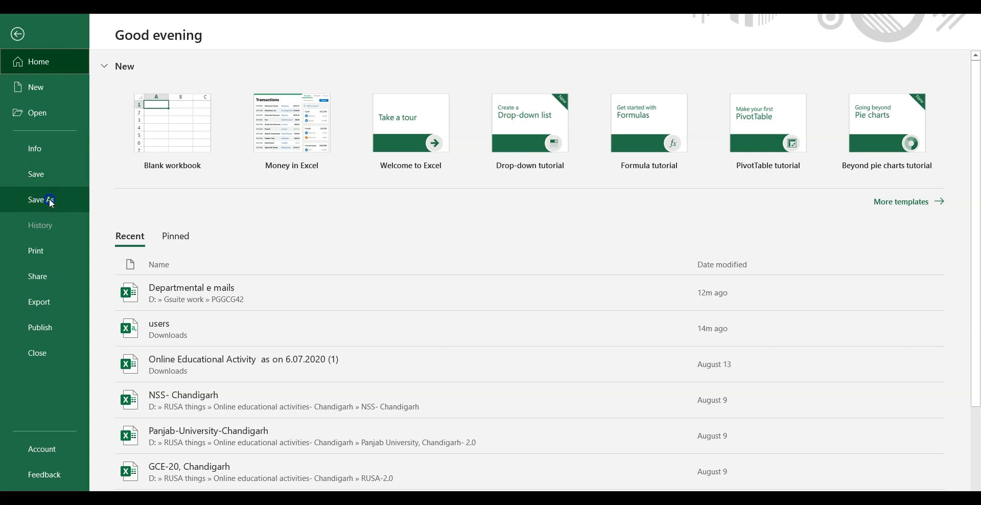
Step: Save the users sheet as a CSV (Comma delimited) file named users in the PGGCG42 folder
click(49, 200)
click(407, 141)
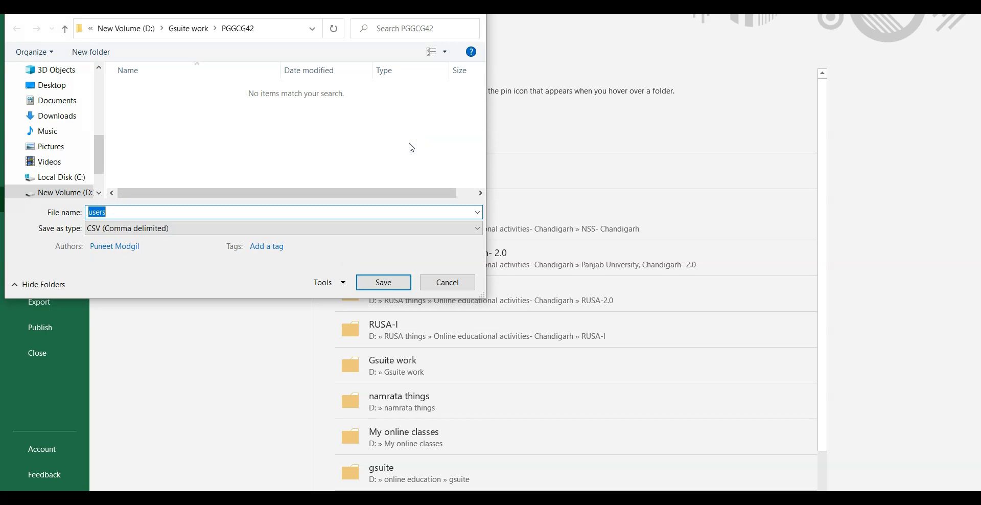
click(402, 284)
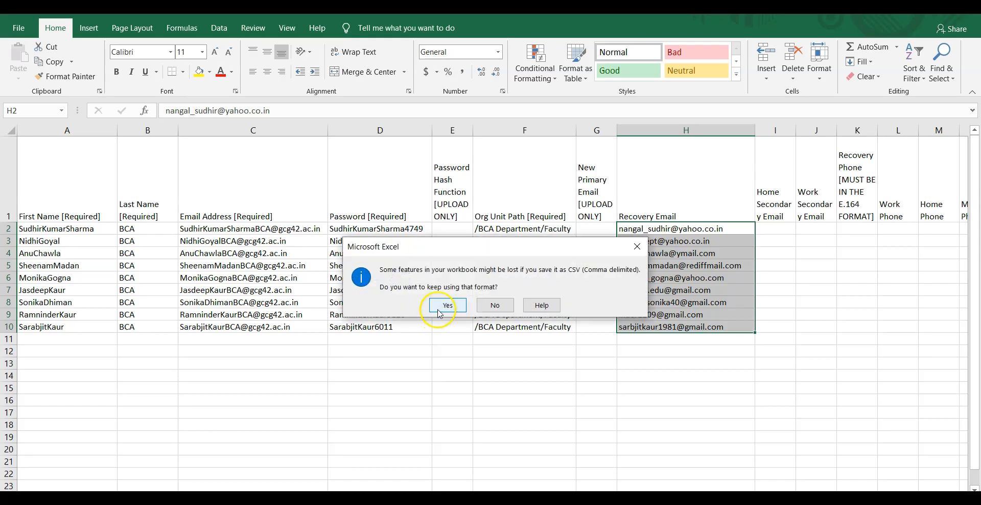
click(440, 310)
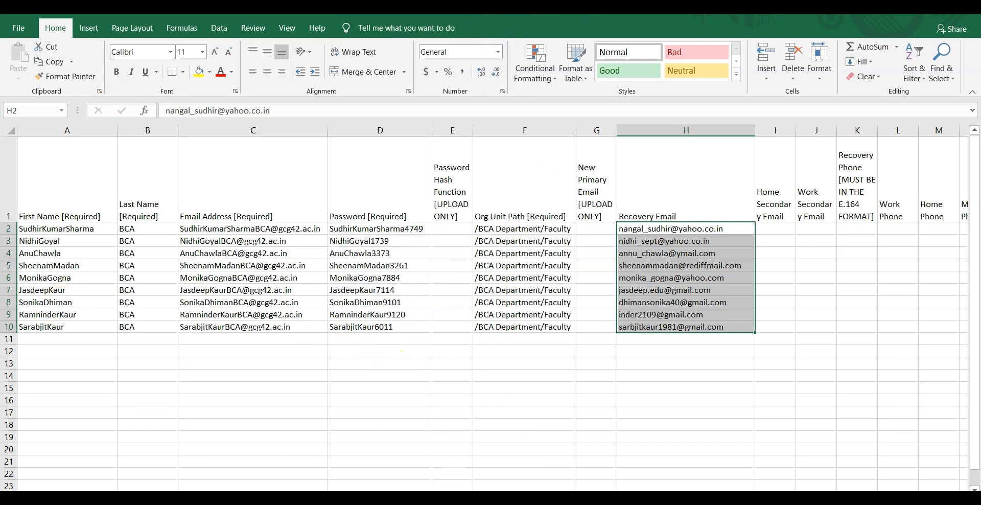
key(alt+Tab)
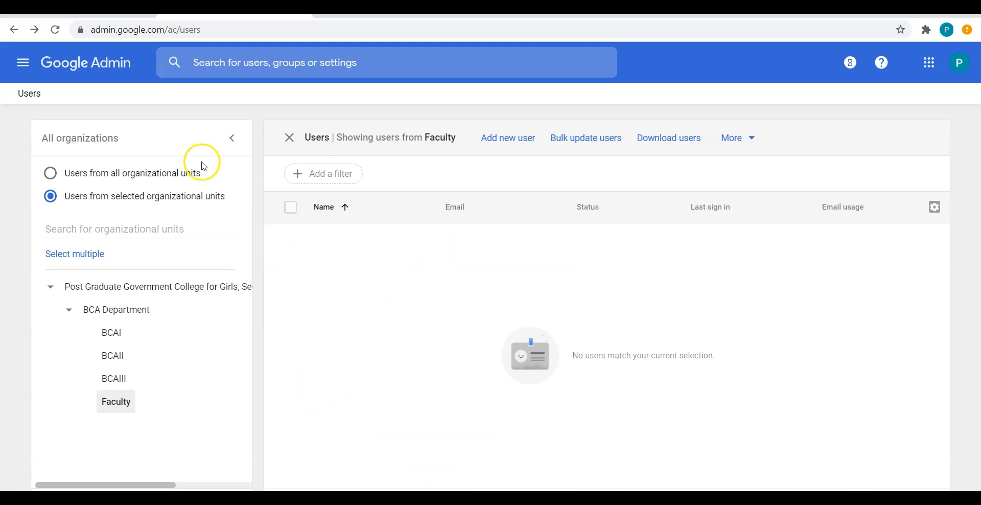
Step: Bulk-update users in Google Admin by attaching and uploading users.csv from D:\Gsuite work
click(576, 148)
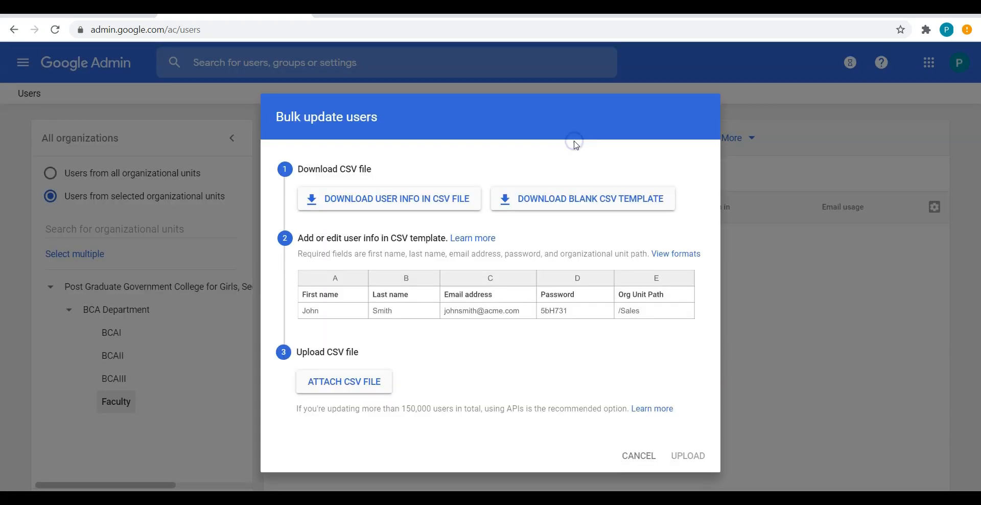
click(332, 386)
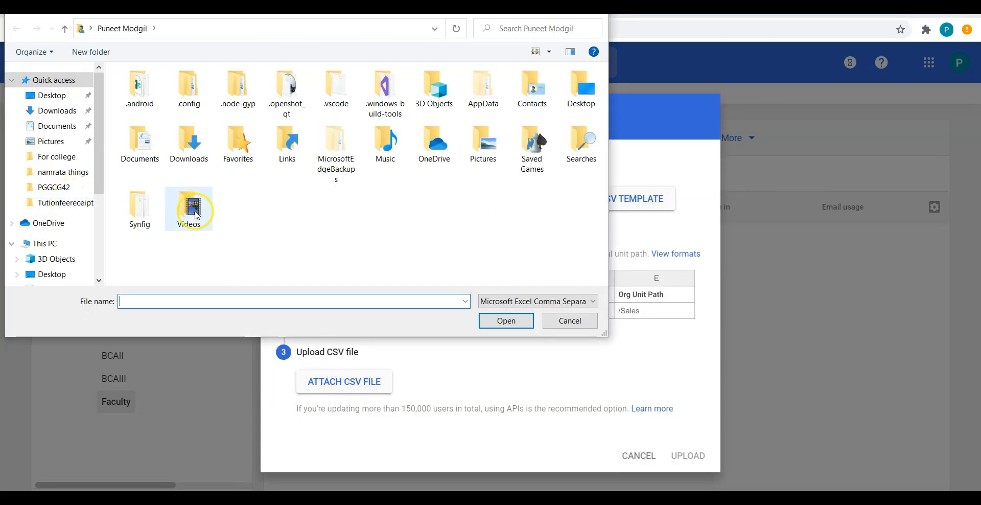
scroll(61, 246, down, 3)
click(70, 234)
double_click(137, 168)
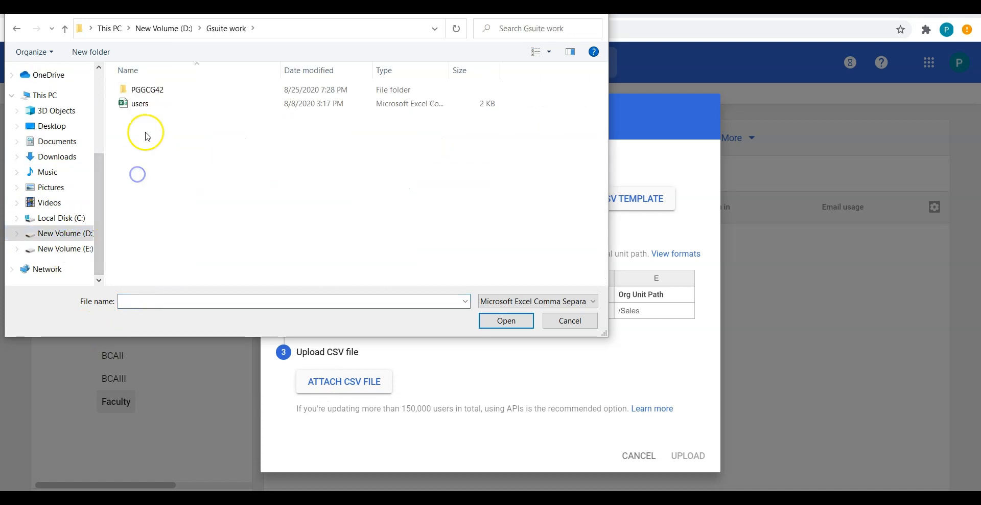
double_click(137, 91)
double_click(139, 90)
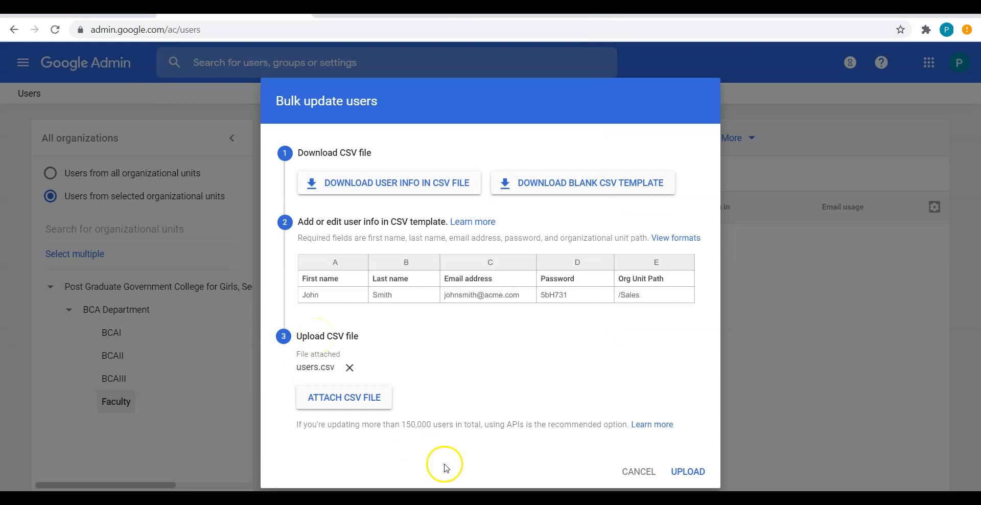
click(685, 470)
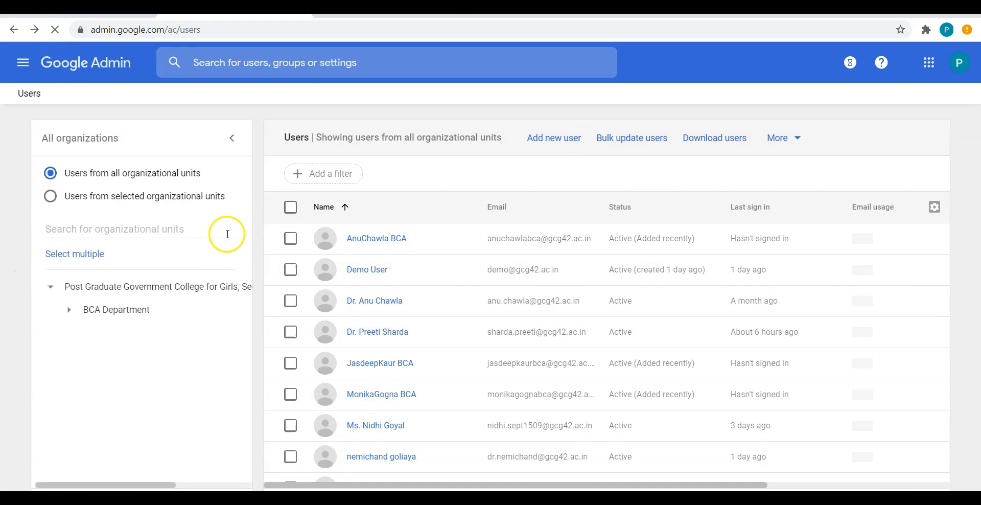
Step: Filter the Google Admin user list to the BCA Department's Faculty organizational unit
click(51, 199)
click(69, 310)
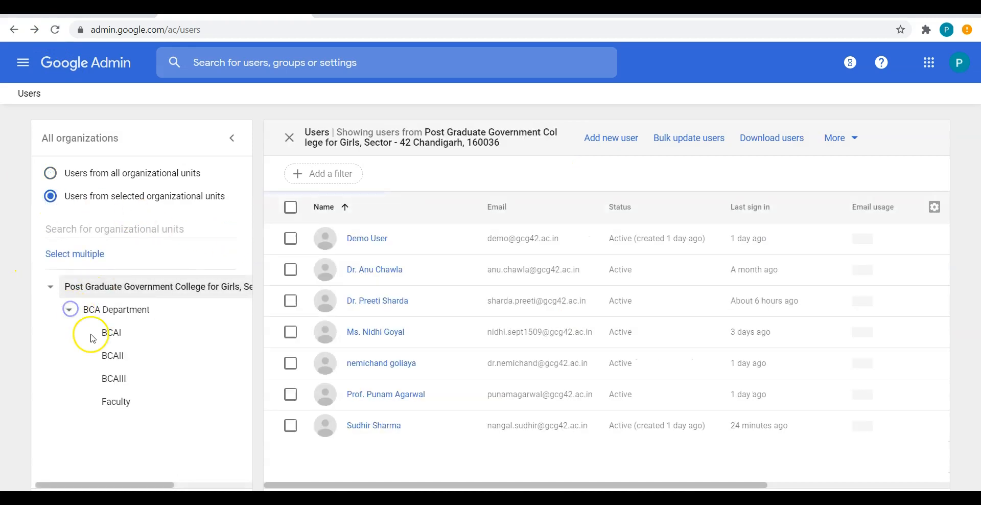
click(116, 401)
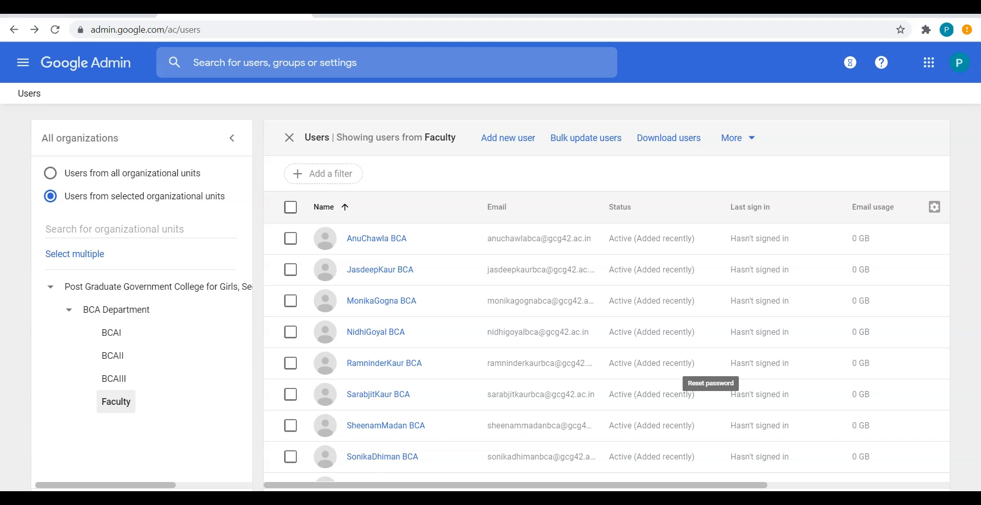
mouse_move(519, 498)
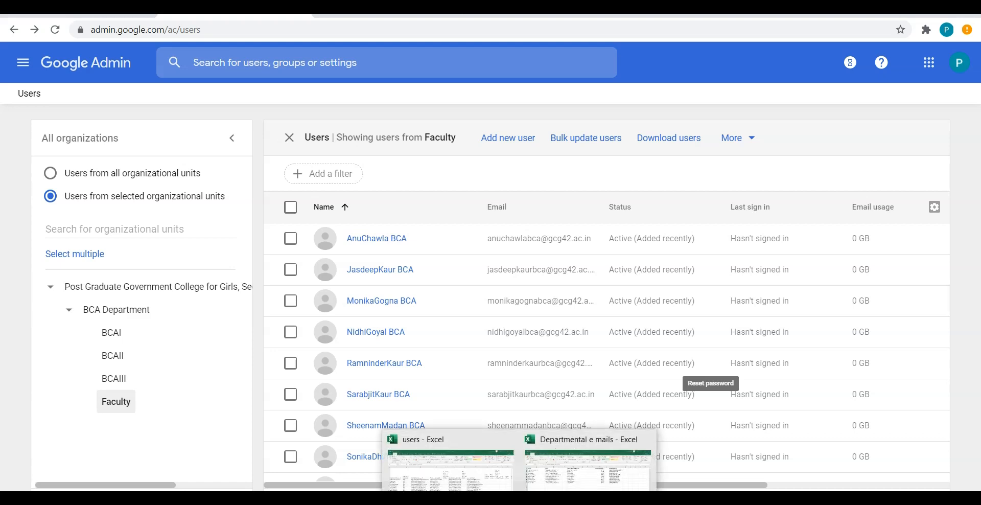
click(587, 467)
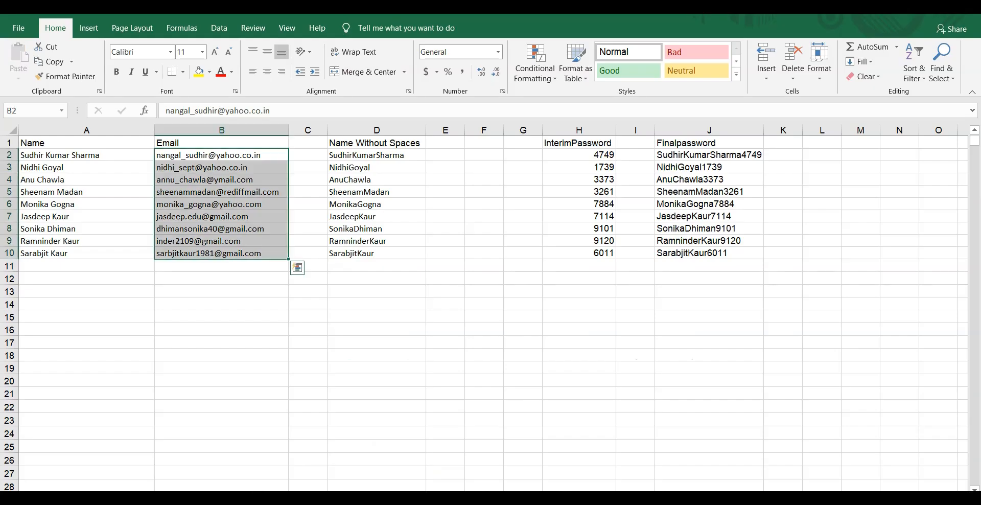
click(411, 304)
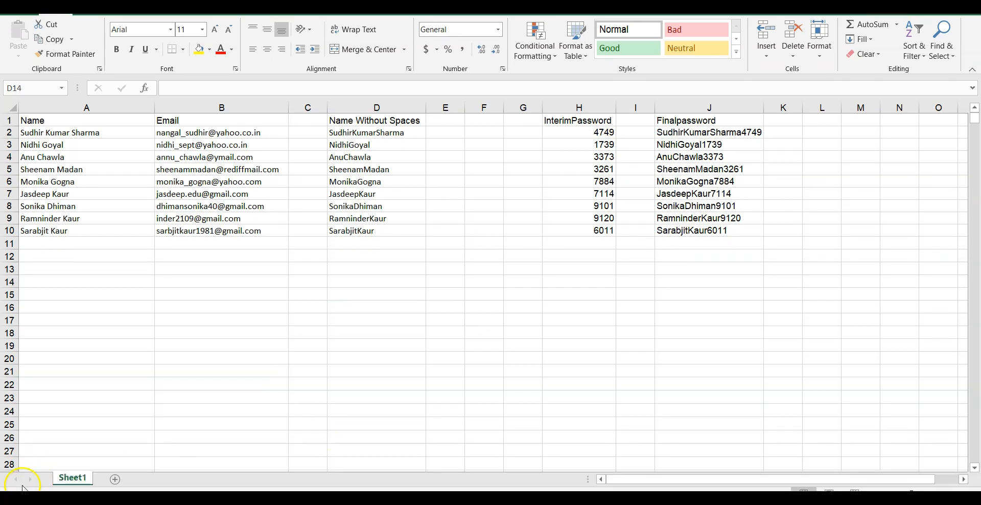
click(115, 479)
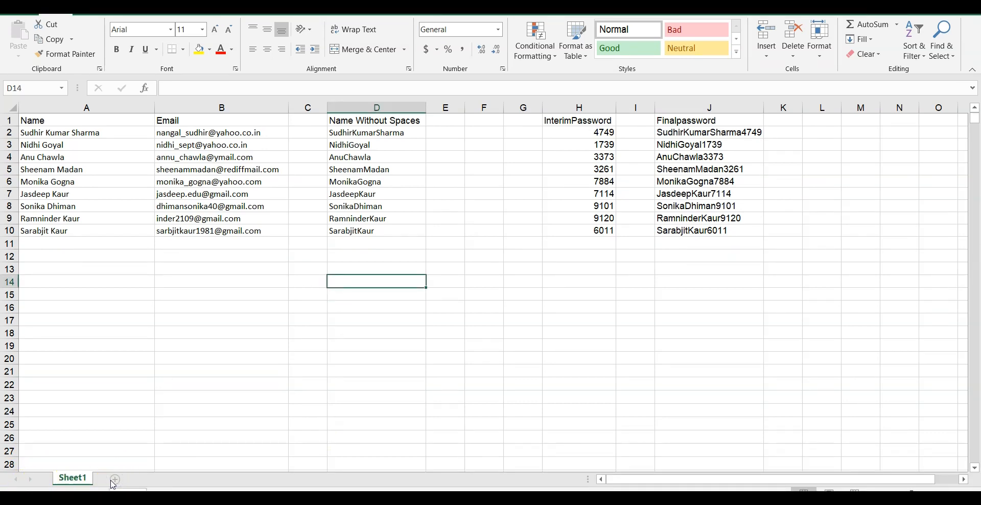
click(371, 108)
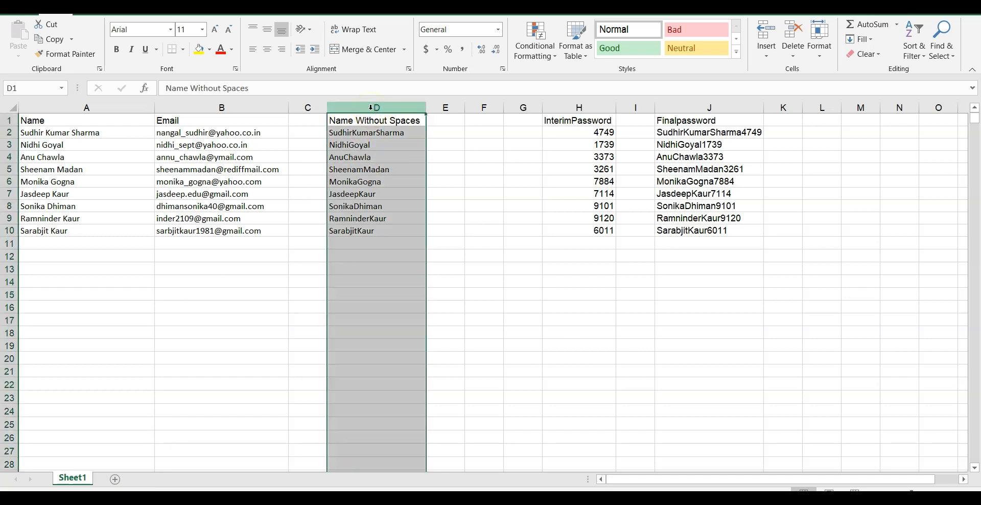
Step: Copy the table A1:J11 onto a new Sheet2 and widen column A to fit the names
drag(31, 120, 721, 244)
right_click(581, 185)
click(608, 217)
click(114, 479)
right_click(53, 119)
click(99, 177)
drag(63, 107, 278, 108)
click(185, 121)
Step: Delete the Name Without Spaces column and the helper columns C–H, then widen the Email column
click(338, 109)
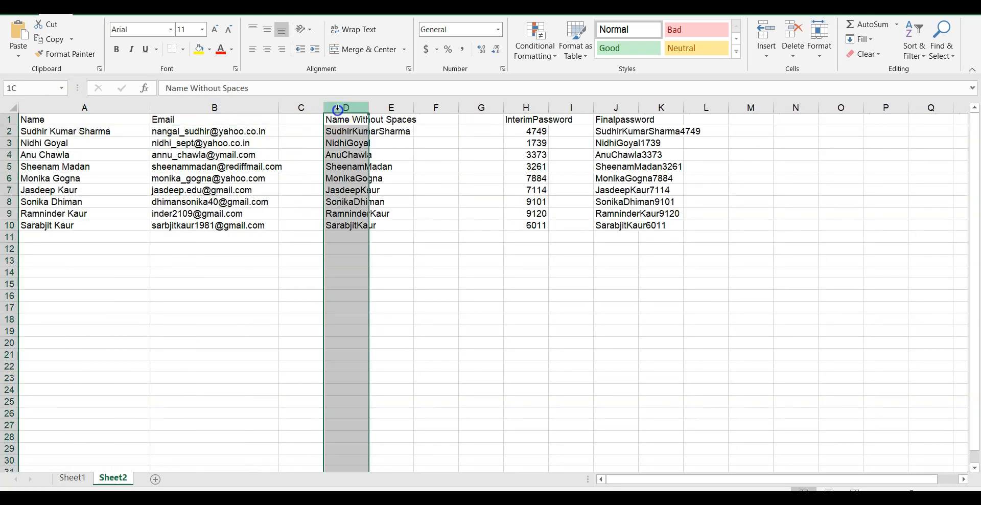
right_click(343, 107)
click(370, 214)
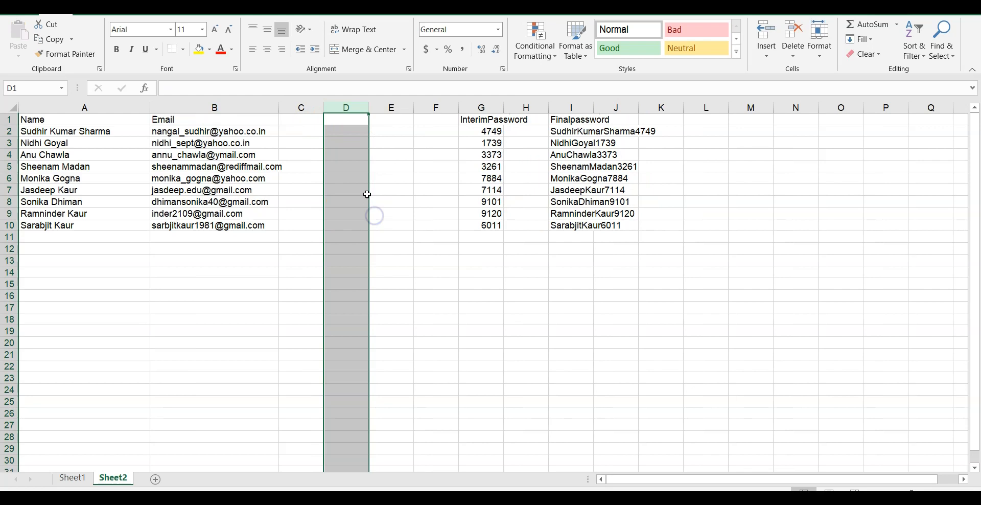
click(305, 108)
drag(304, 107, 521, 149)
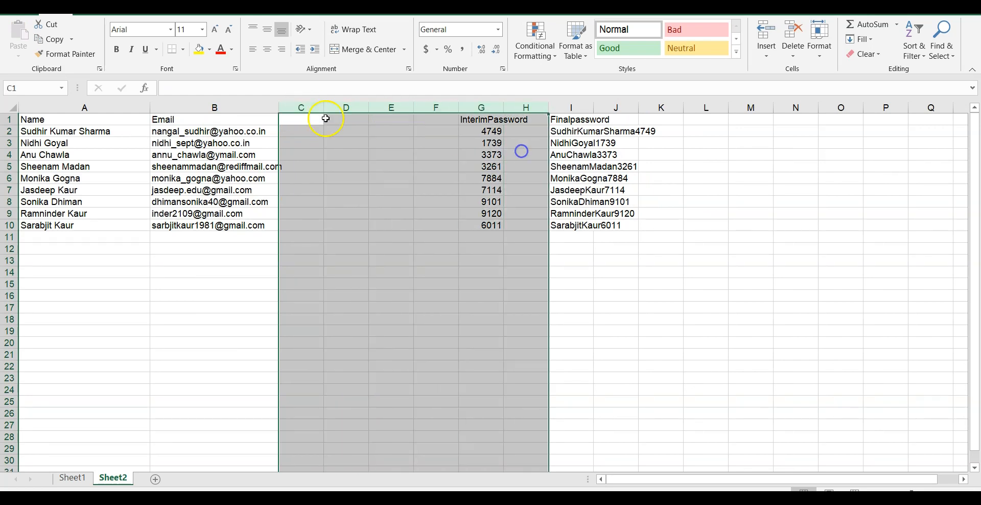
right_click(306, 110)
click(360, 215)
drag(279, 108, 427, 163)
click(437, 177)
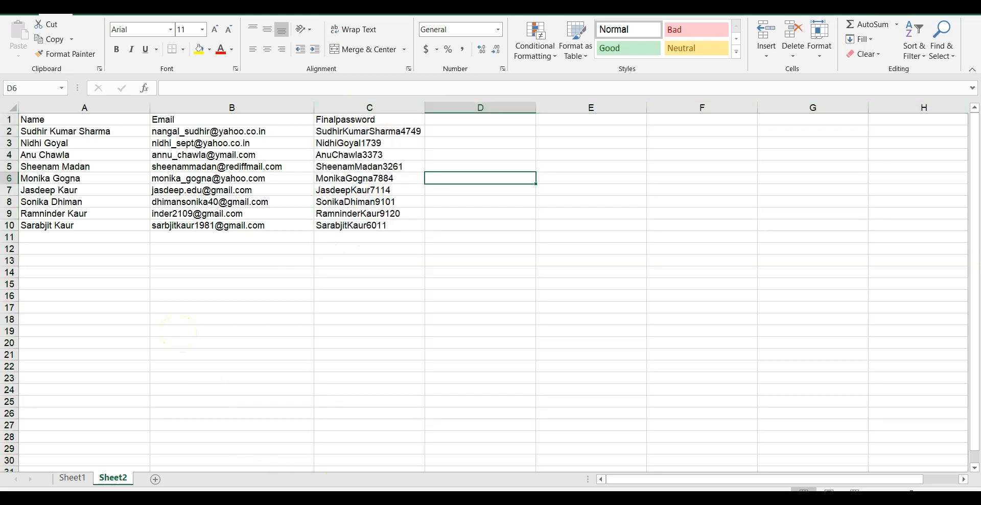
Step: Copy the usernames in C2:C10 from the users workbook
click(466, 466)
click(205, 207)
drag(205, 207, 246, 304)
right_click(222, 258)
click(248, 232)
Step: Add the header Username in cell D1 of Sheet2
click(556, 487)
click(464, 121)
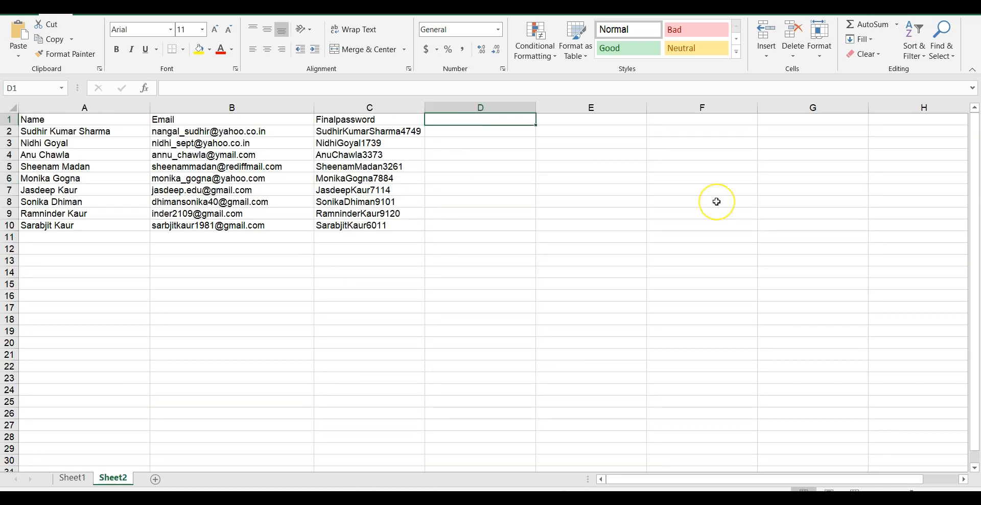
text(U)
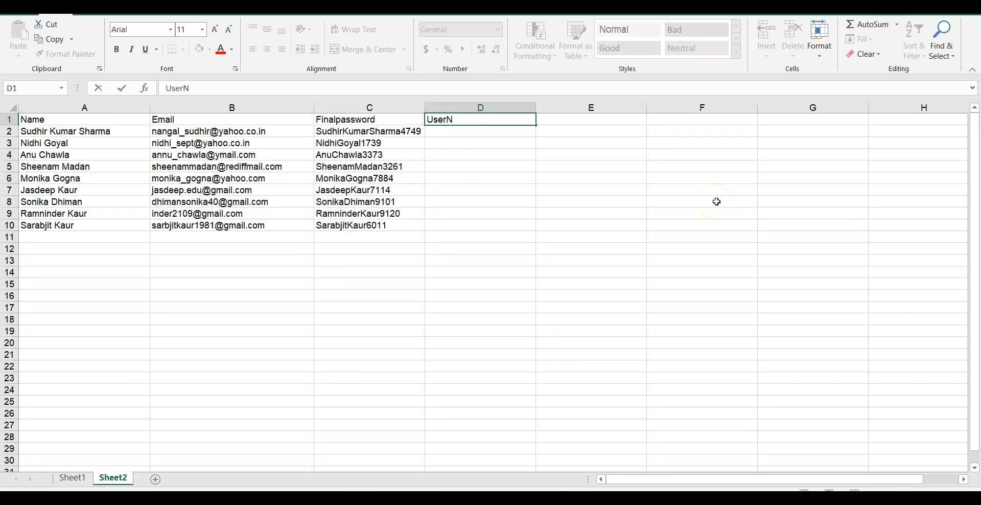
text(sername)
click(444, 131)
right_click(445, 130)
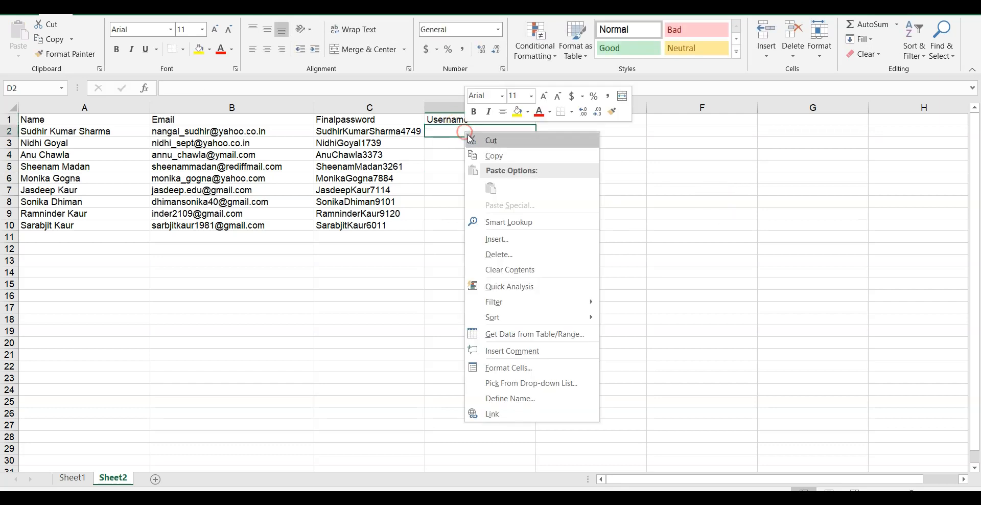
click(444, 130)
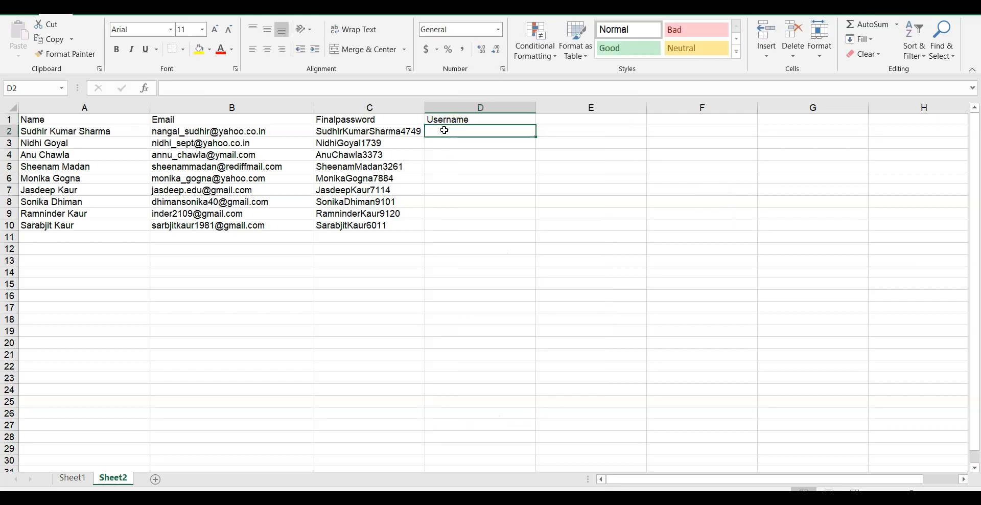
Step: Paste the nine usernames as values starting at D2 and widen column D to fit
click(482, 463)
right_click(196, 210)
click(213, 230)
click(553, 474)
right_click(444, 132)
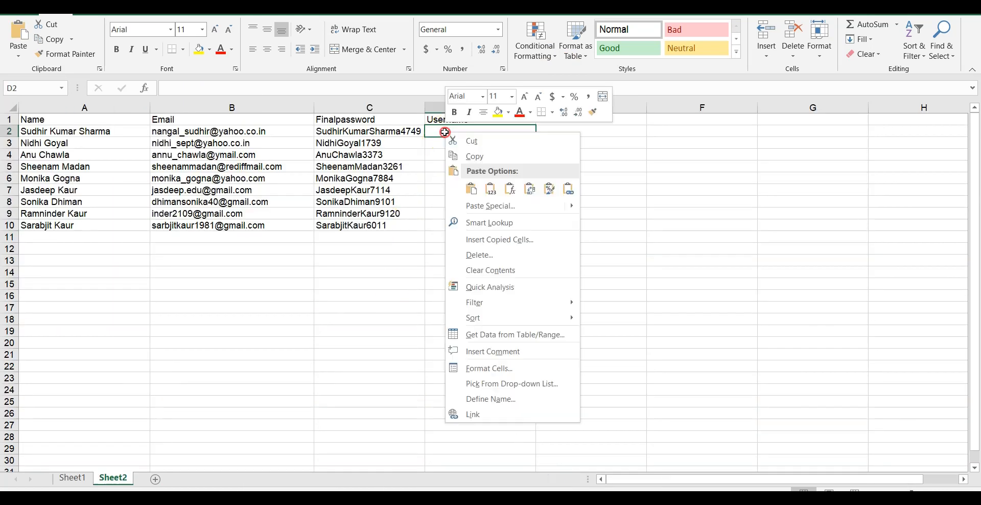
click(491, 189)
drag(536, 112, 609, 112)
click(536, 306)
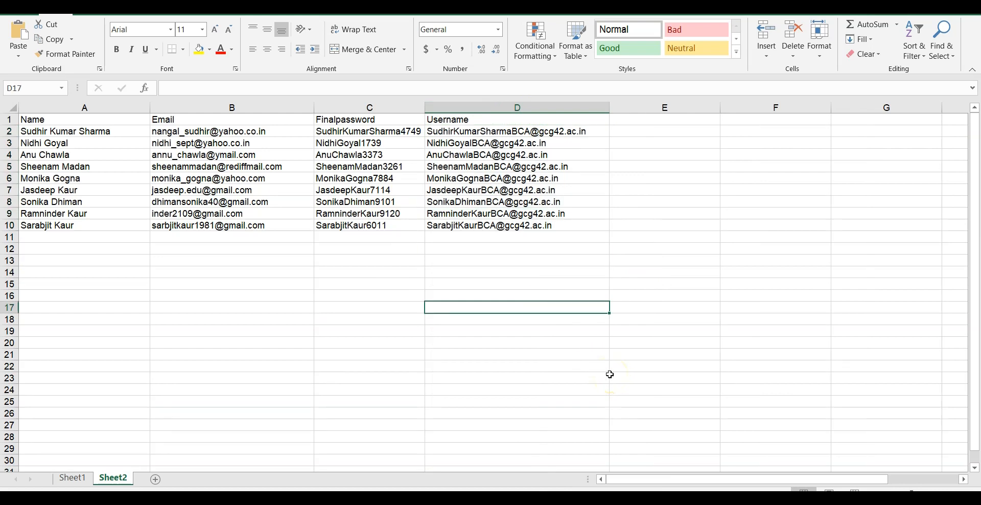
click(136, 284)
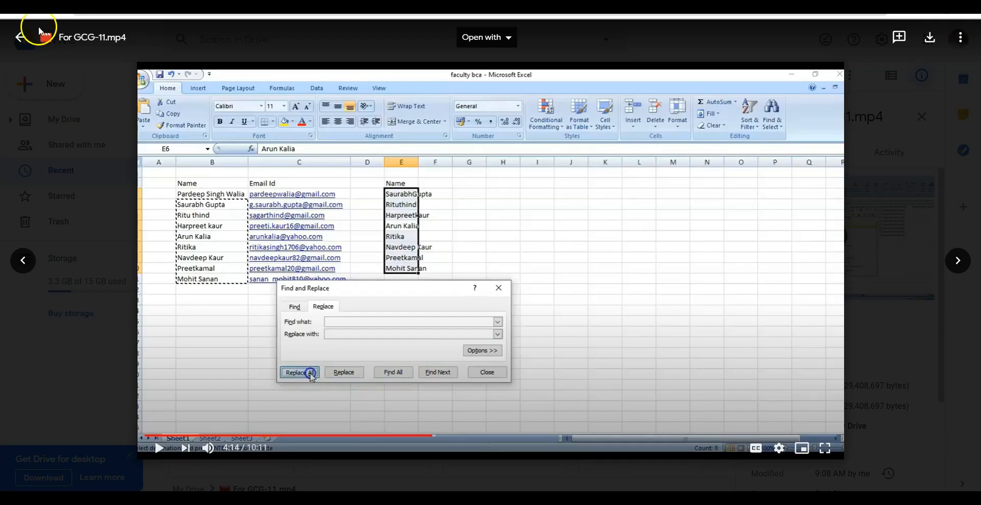
Step: Create a new blank Google Sheets spreadsheet from Google Drive
click(23, 39)
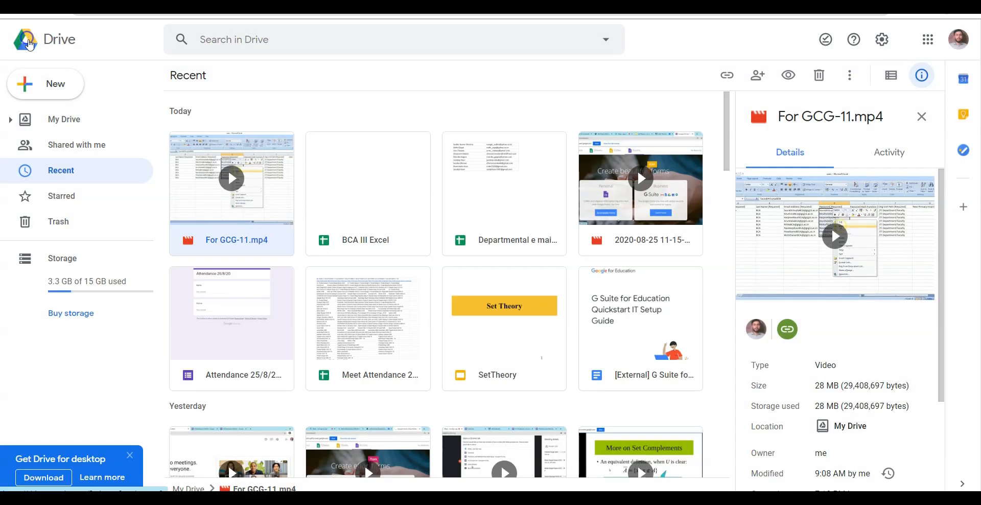
click(46, 83)
click(89, 189)
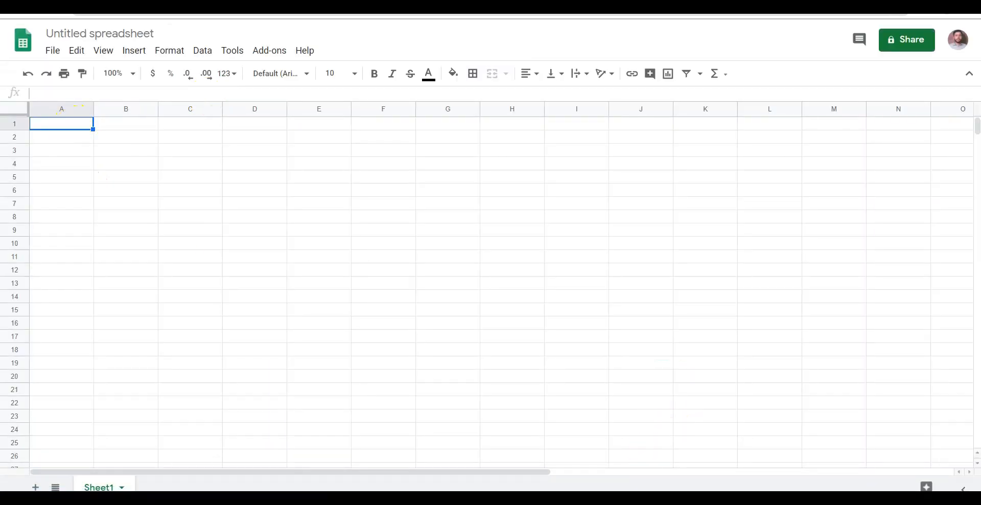
right_click(62, 125)
click(91, 116)
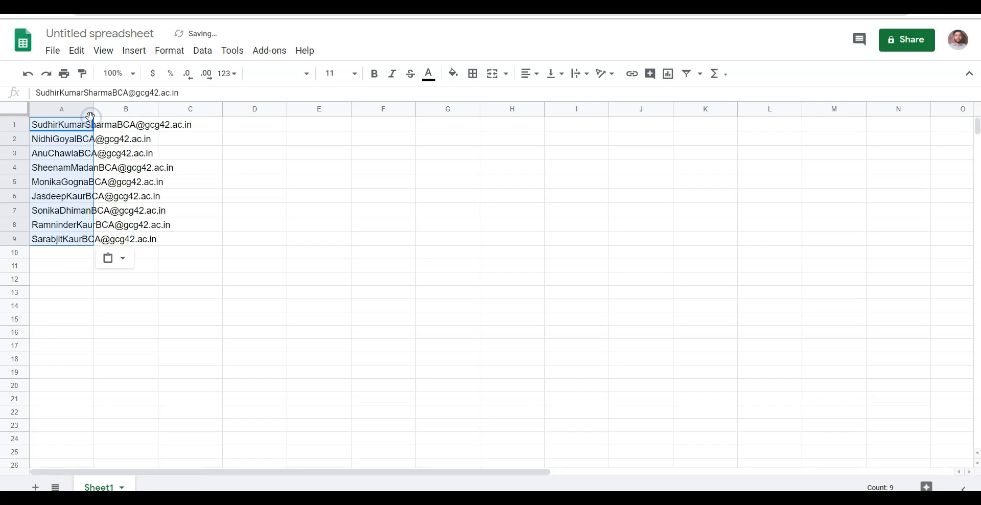
key(ctrl+z)
Step: Copy the Name, Email, Finalpassword and Username table A1:D10 from Excel into cell A1
click(555, 479)
drag(31, 121, 509, 209)
right_click(509, 209)
click(531, 231)
key(alt+Tab)
click(71, 122)
right_click(74, 123)
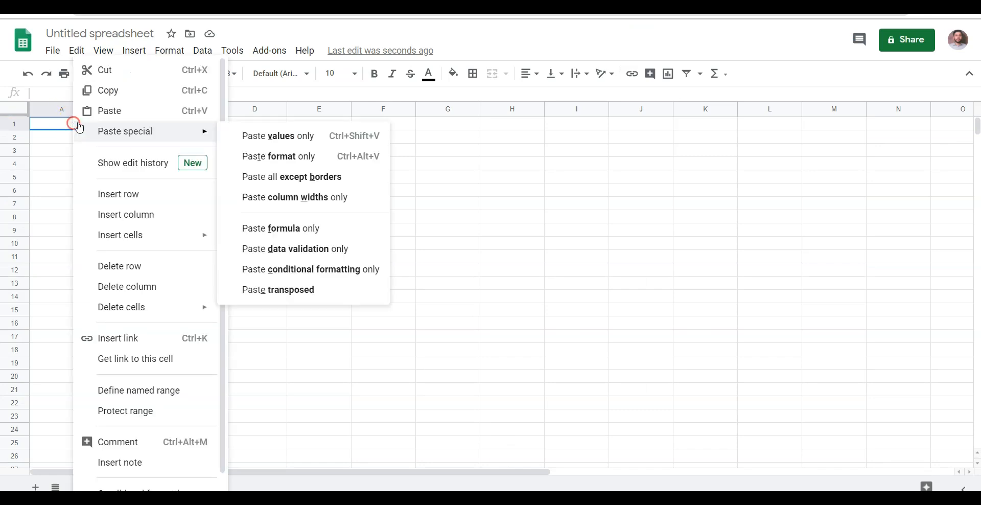
click(93, 110)
Step: Widen columns A through D to fit the names, emails, passwords and usernames
drag(93, 108, 223, 109)
drag(316, 112, 344, 114)
drag(439, 108, 540, 141)
click(453, 265)
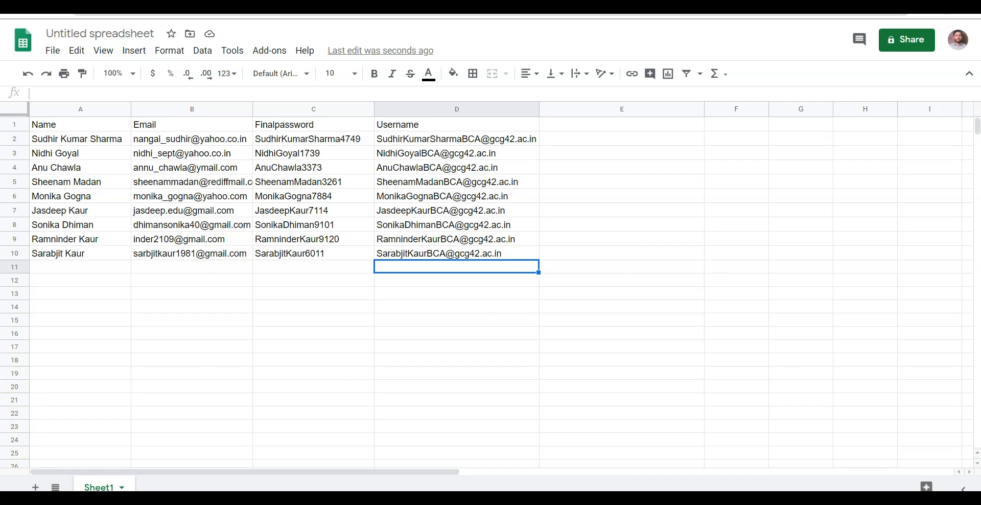
double_click(304, 124)
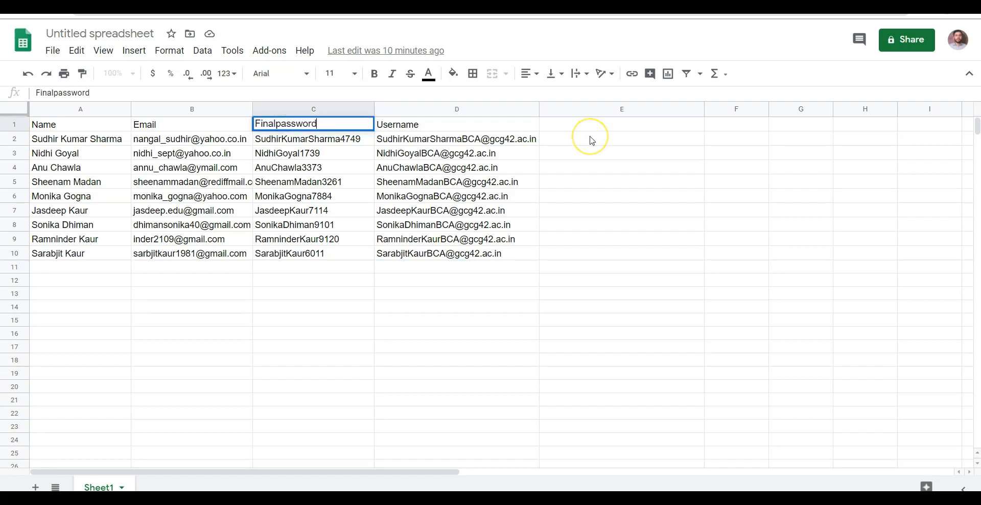
Step: Rename the C1 header from Finalpassword to Password
key(BackSpace)
key(BackSpace)
key(BackSpace)
key(BackSpace)
key(BackSpace)
key(Delete)
text(P)
click(313, 281)
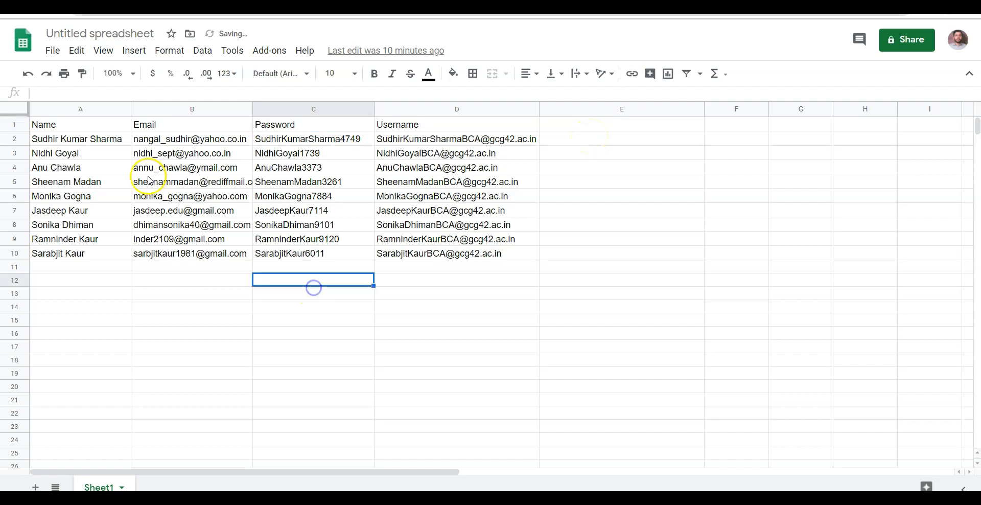
Step: Title the spreadsheet BCAfacultyGCG42
click(109, 32)
text(BCAFa)
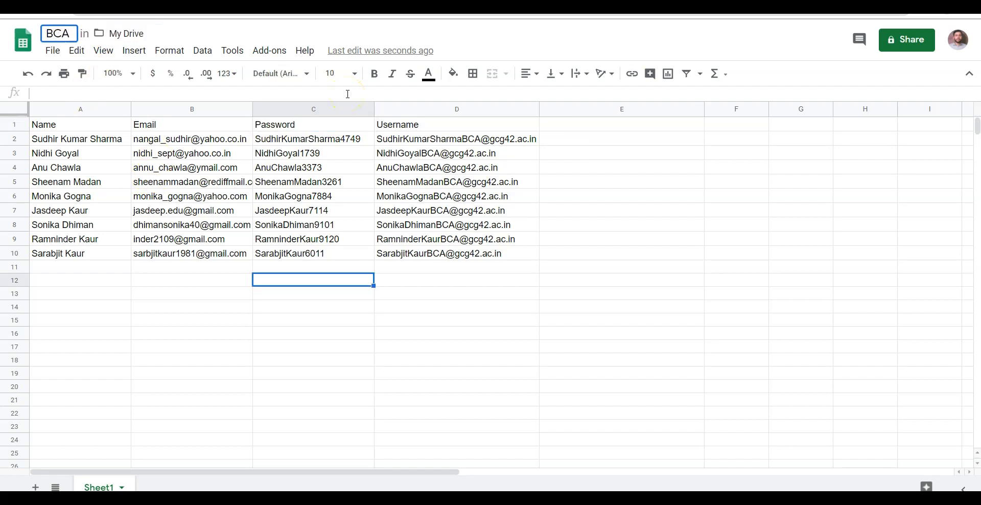
key(BackSpace)
key(BackSpace)
text(faculty)
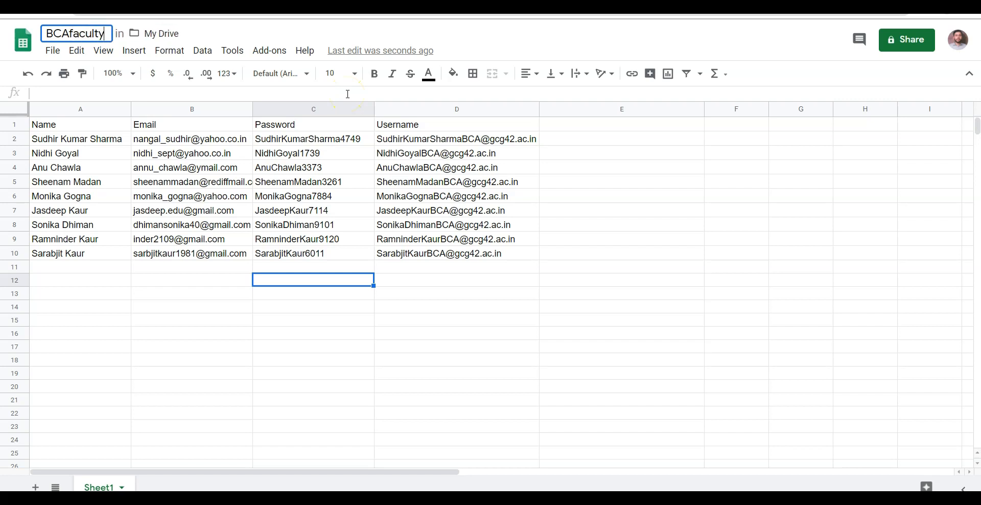
text(GC)
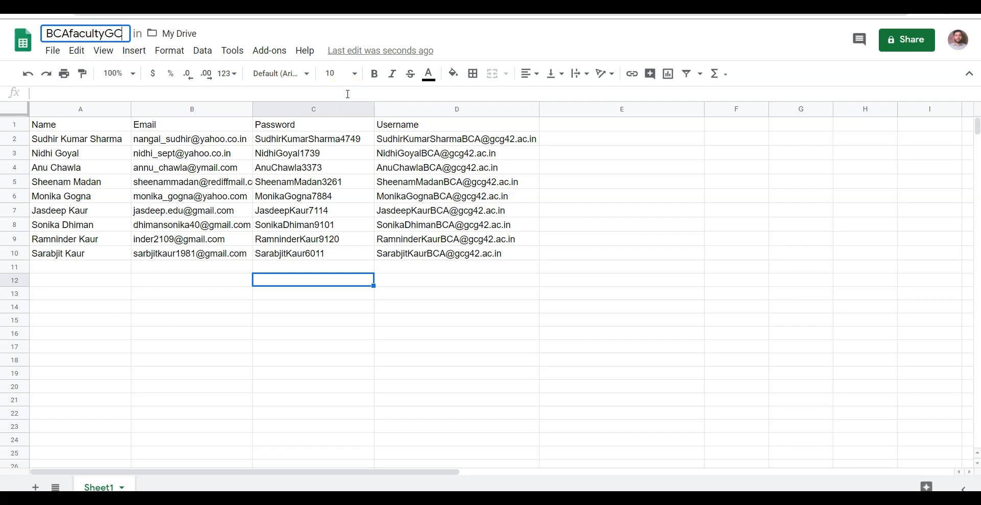
text(G42)
click(164, 289)
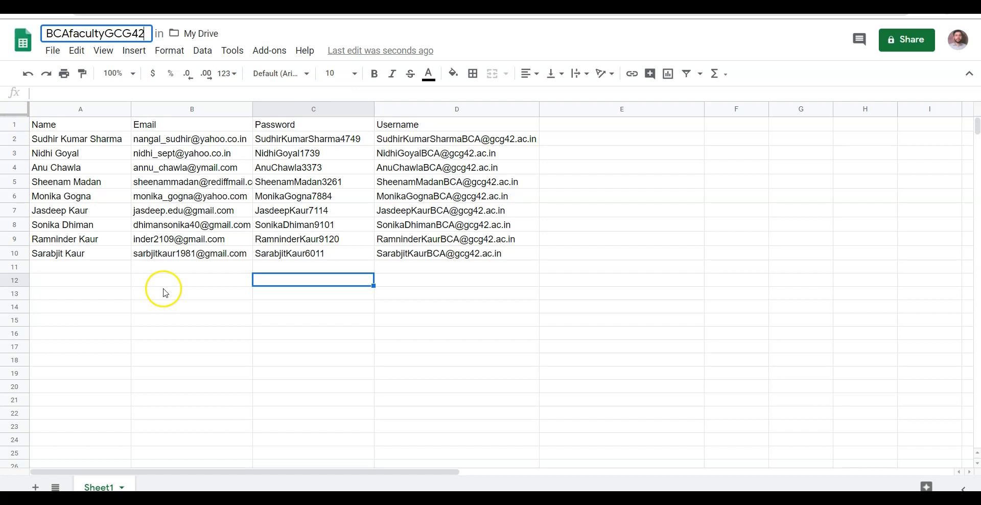
click(269, 50)
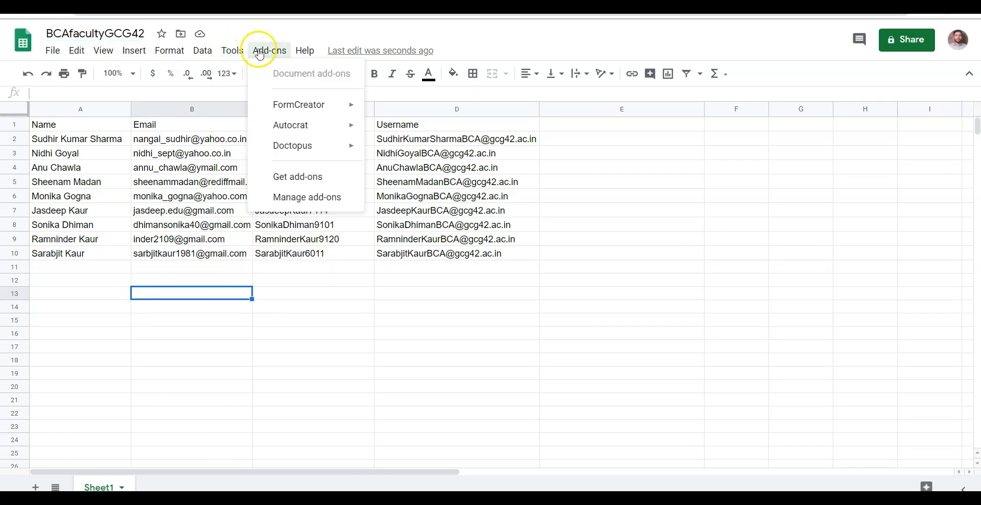
Step: Launch the AutoCrat add-on from the Add-ons menu
click(291, 176)
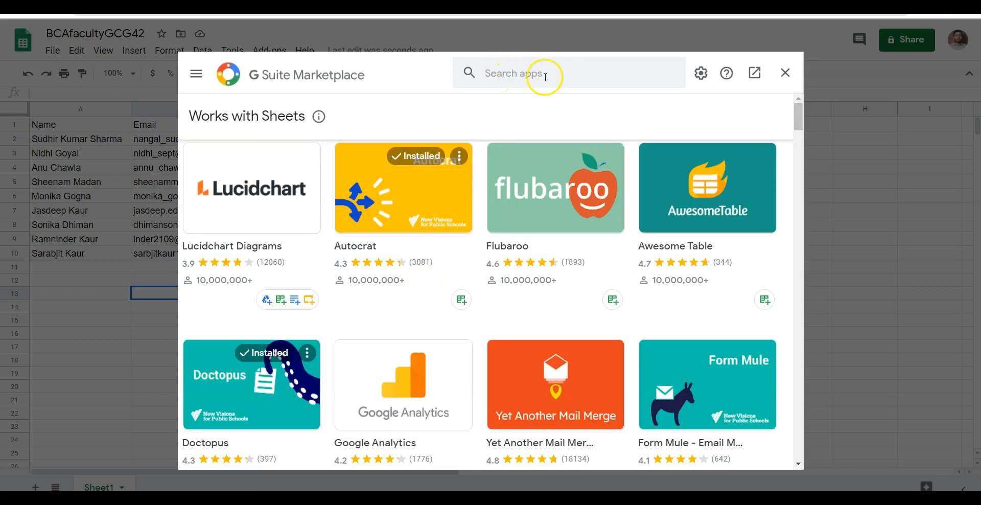
click(785, 72)
click(268, 51)
mouse_move(339, 106)
click(387, 109)
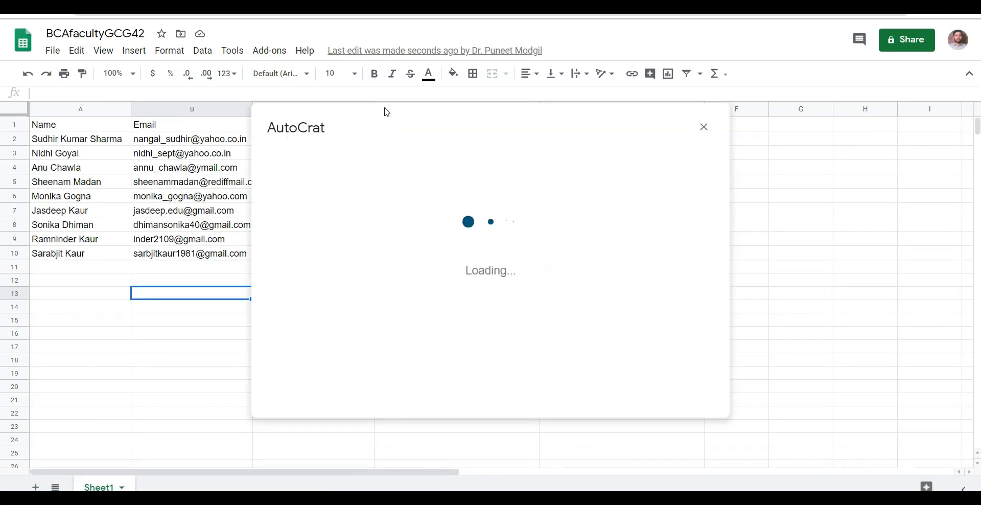
Step: Create a new AutoCrat job named GCG42Demo and view the GCG demo template
click(672, 388)
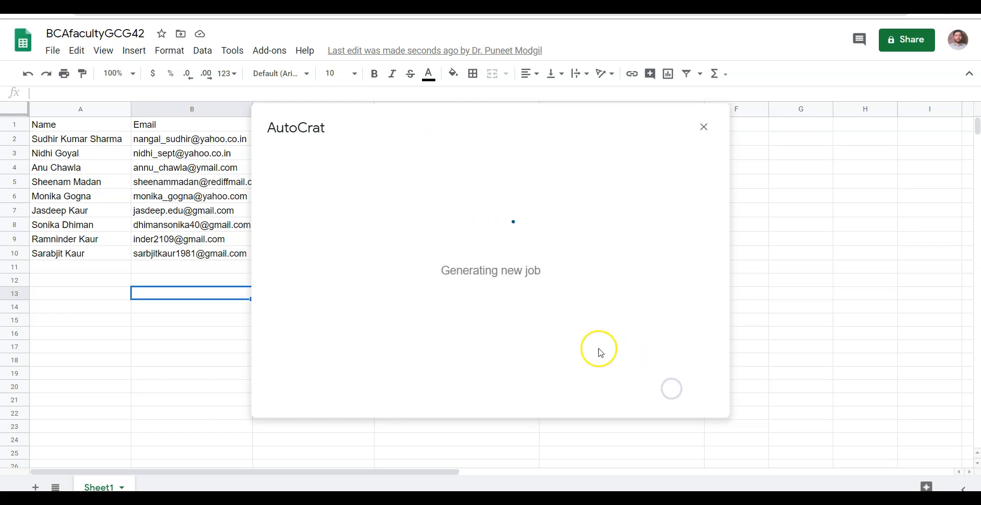
click(345, 211)
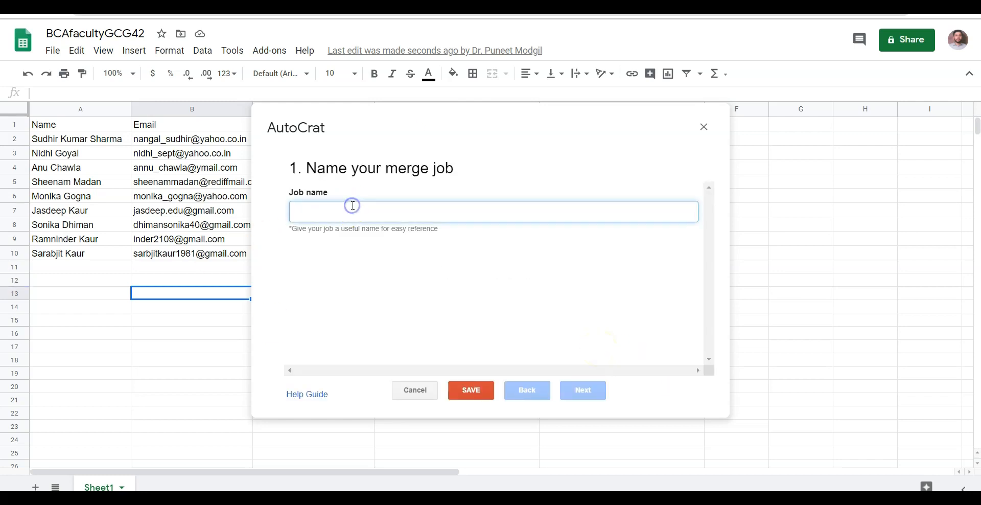
text(GCG42Demo)
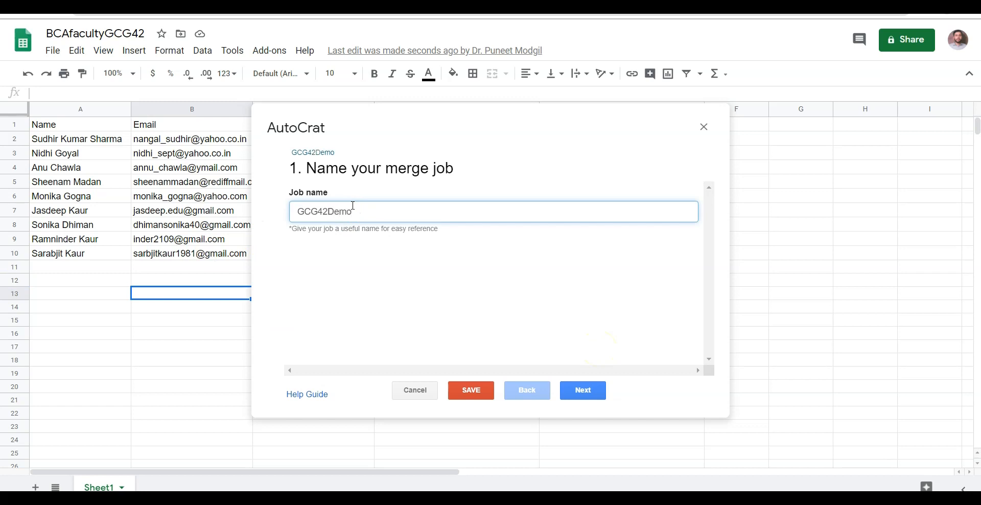
click(571, 392)
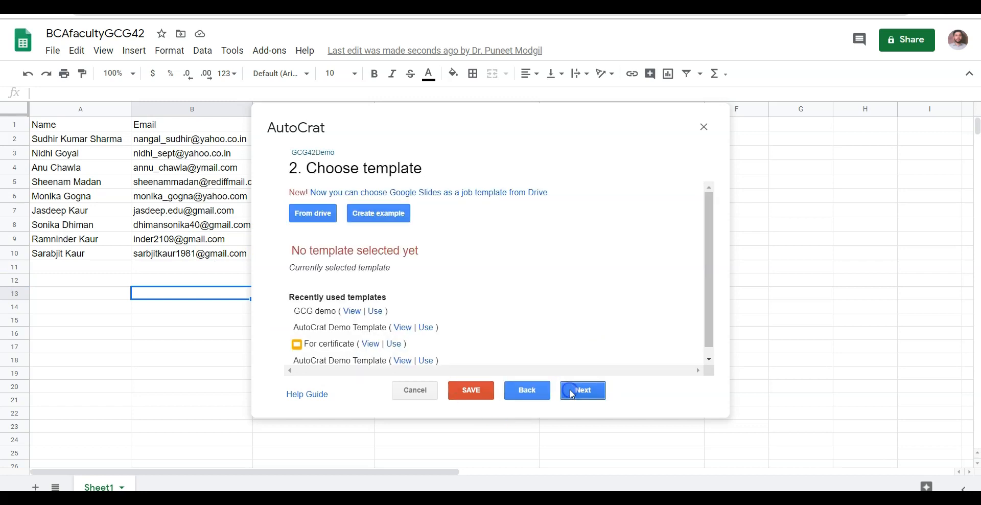
scroll(338, 240, down, 1)
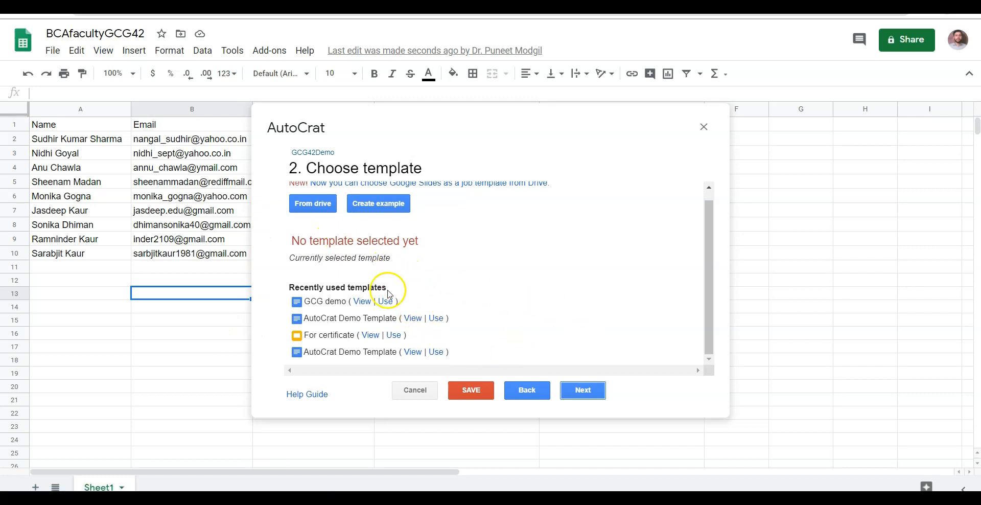
click(361, 302)
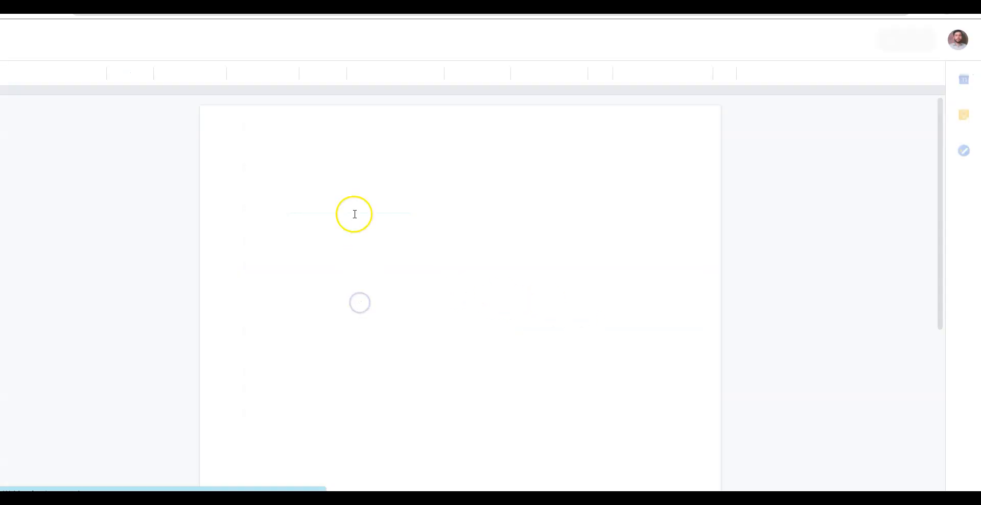
Step: Add a line below the <<Password>> placeholder telling faculty to log in with these credentials
click(341, 172)
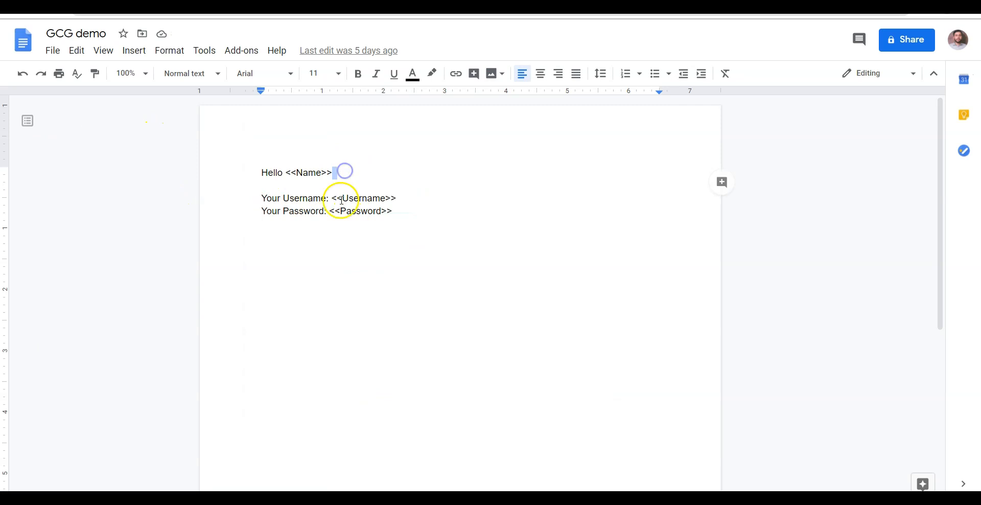
click(259, 171)
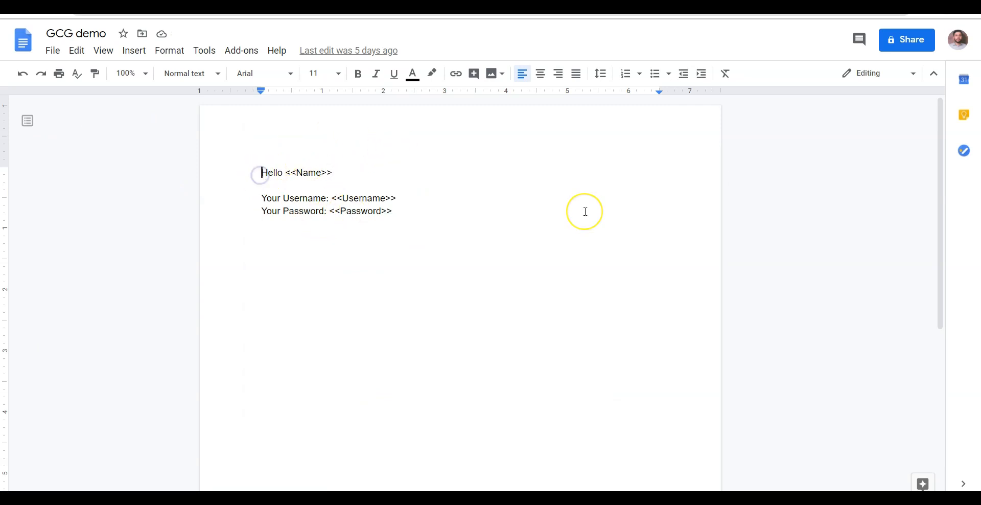
key(Return)
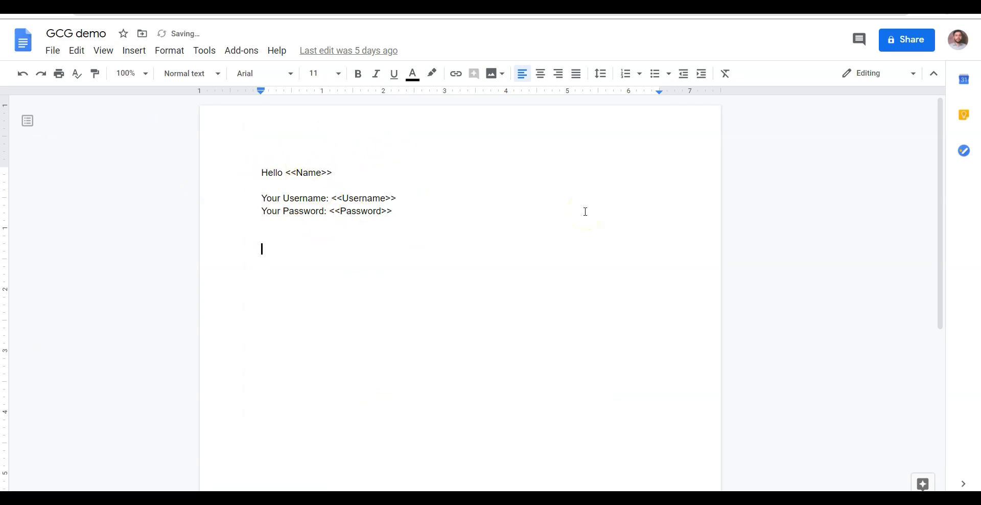
text(Use these Credential to lo)
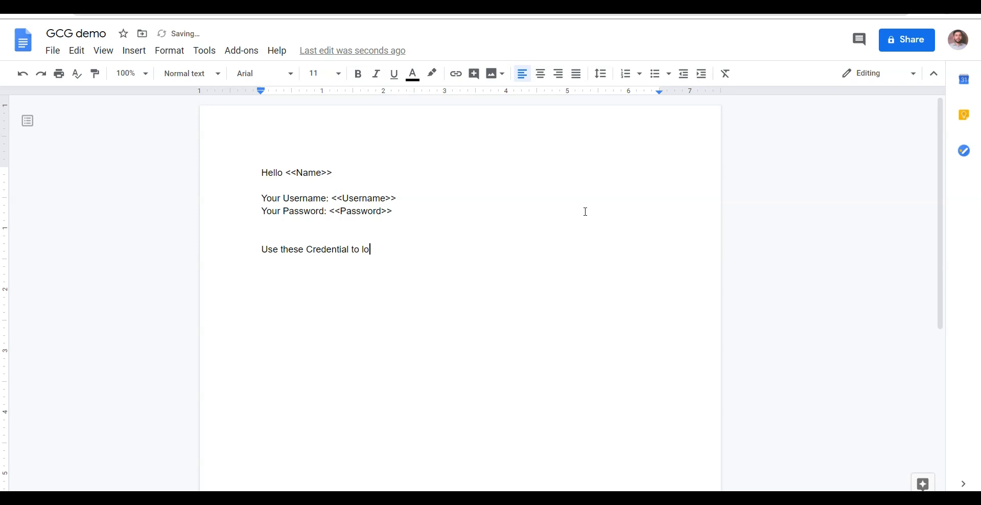
text(in)
key(Left)
key(Left)
key(Left)
key(Left)
key(Left)
key(Left)
key(Left)
key(Left)
key(Delete)
text(Go)
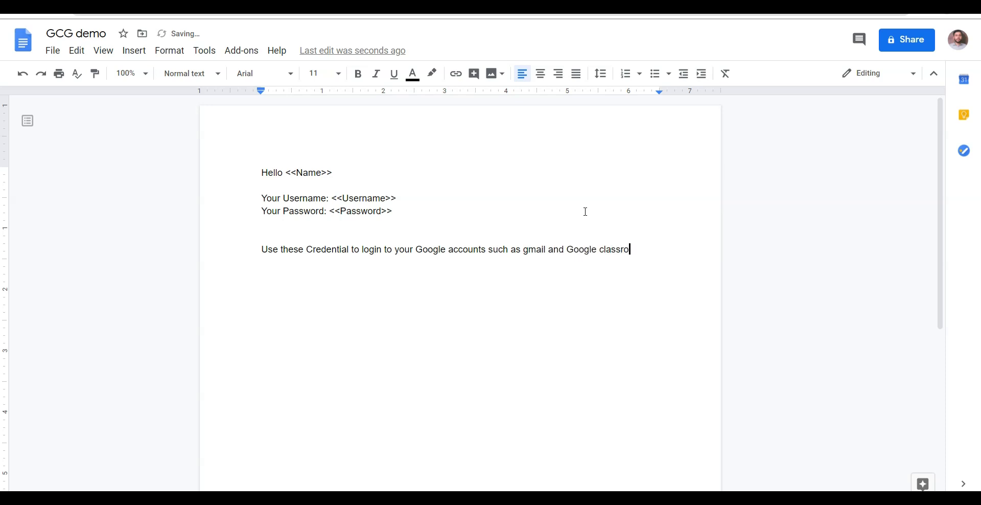
Step: Insert a centred PGGCG-42 heading above the greeting, followed by blank lines
click(397, 131)
key(Home)
key(Return)
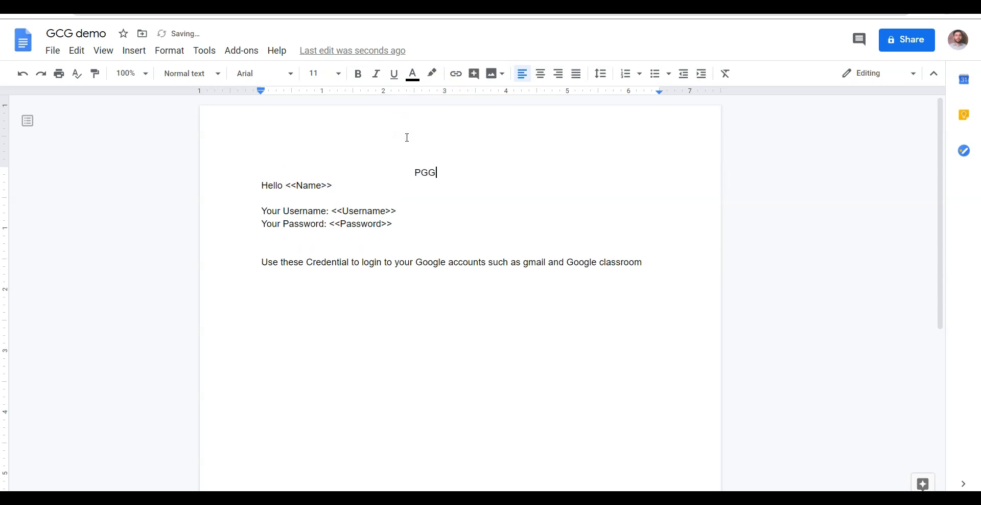
key(Return)
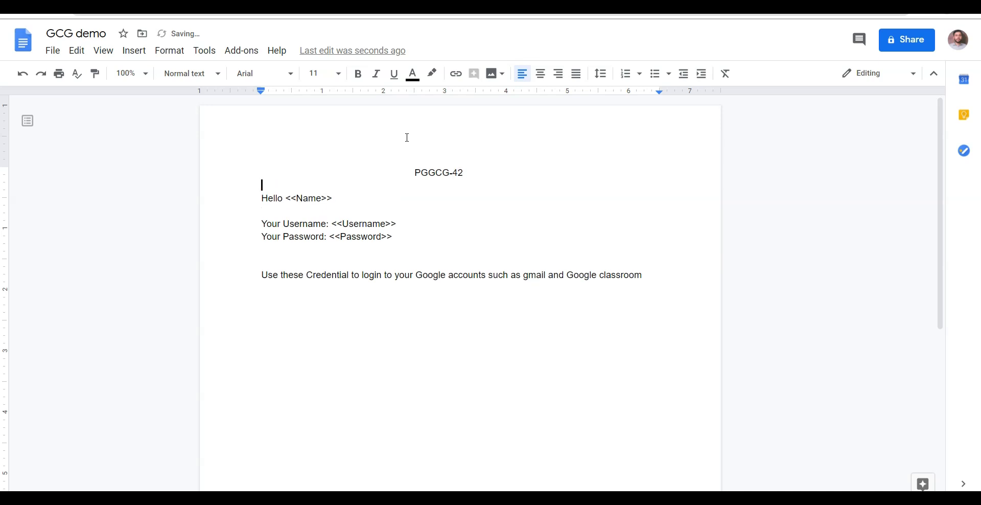
key(Return)
double_click(383, 218)
click(311, 211)
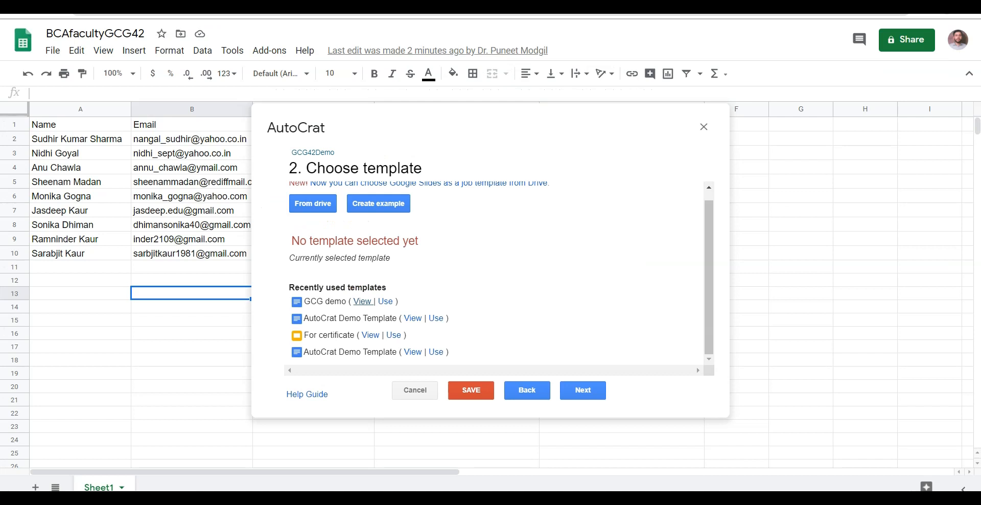
drag(438, 140, 387, 364)
drag(322, 166, 545, 280)
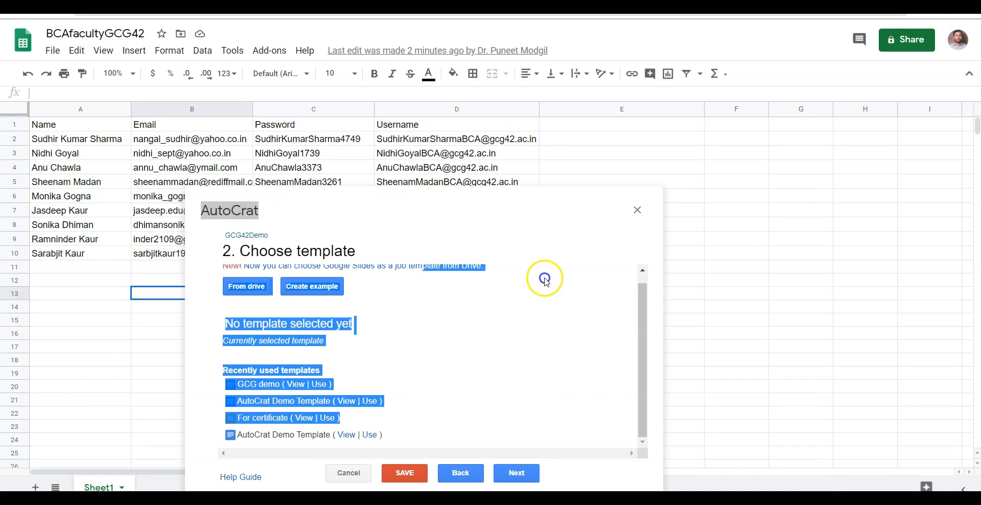
click(552, 315)
click(468, 317)
click(612, 321)
click(699, 305)
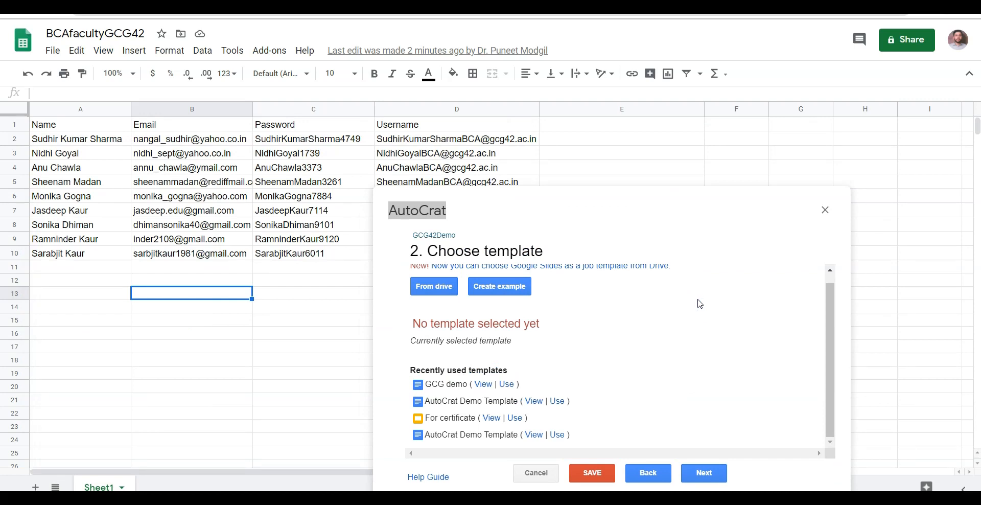
click(539, 463)
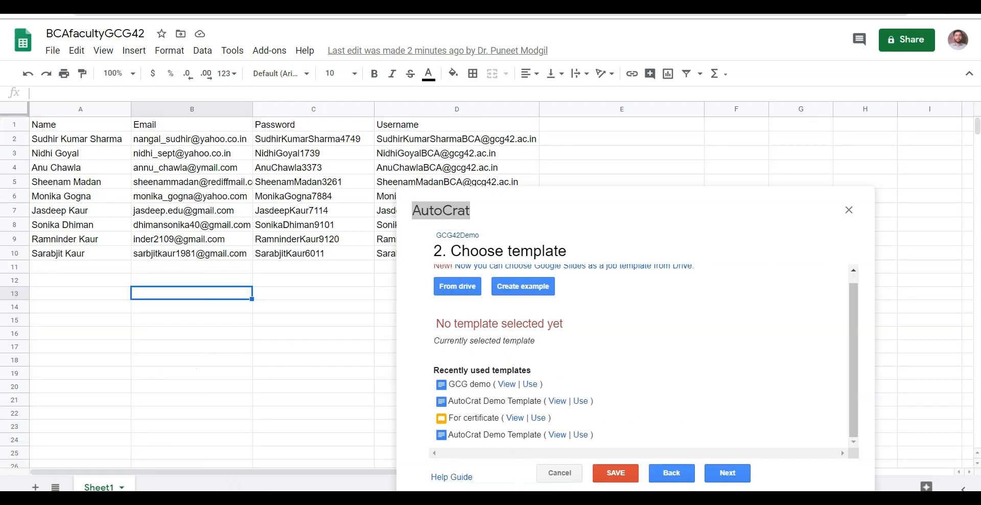
mouse_move(551, 499)
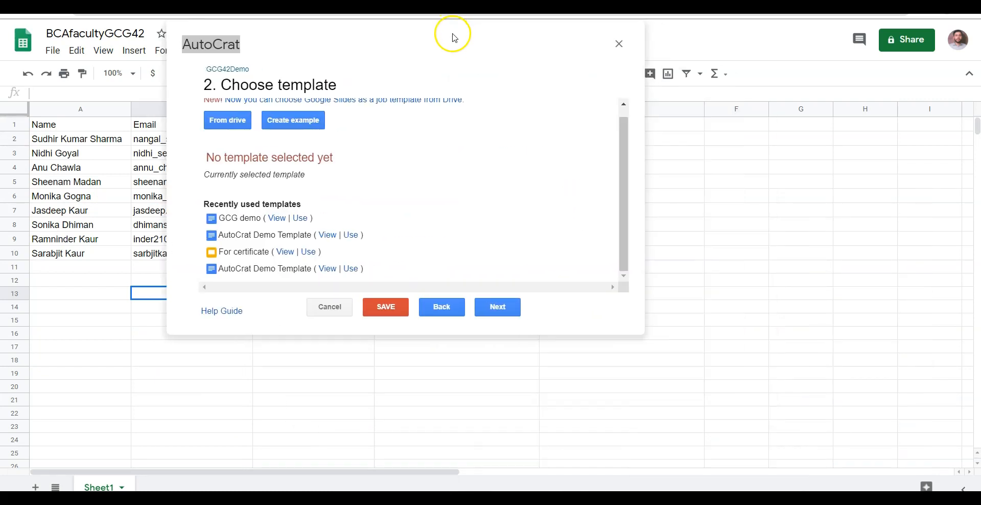
click(441, 10)
click(361, 236)
Step: Check the Password placeholder in the GCG demo template, then return to the AutoCrat spreadsheet
click(373, 249)
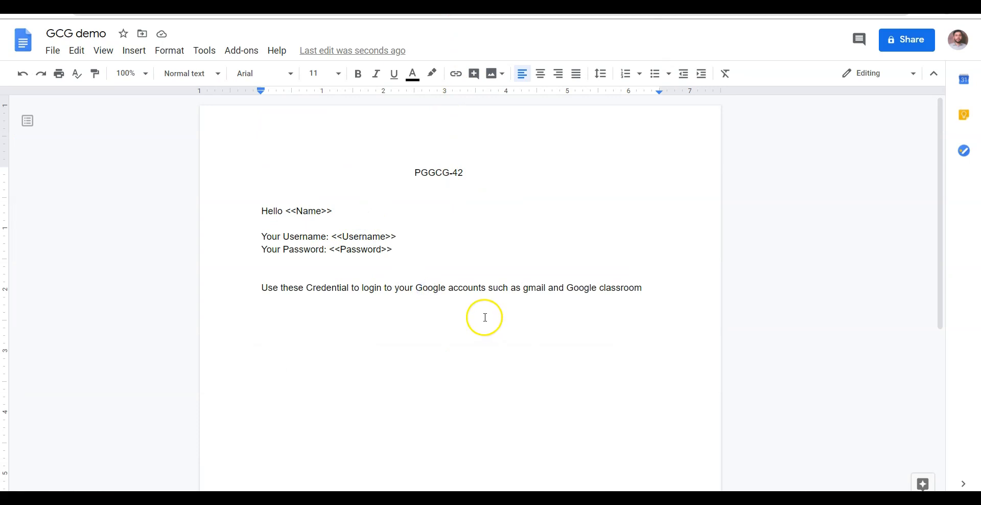
click(215, 11)
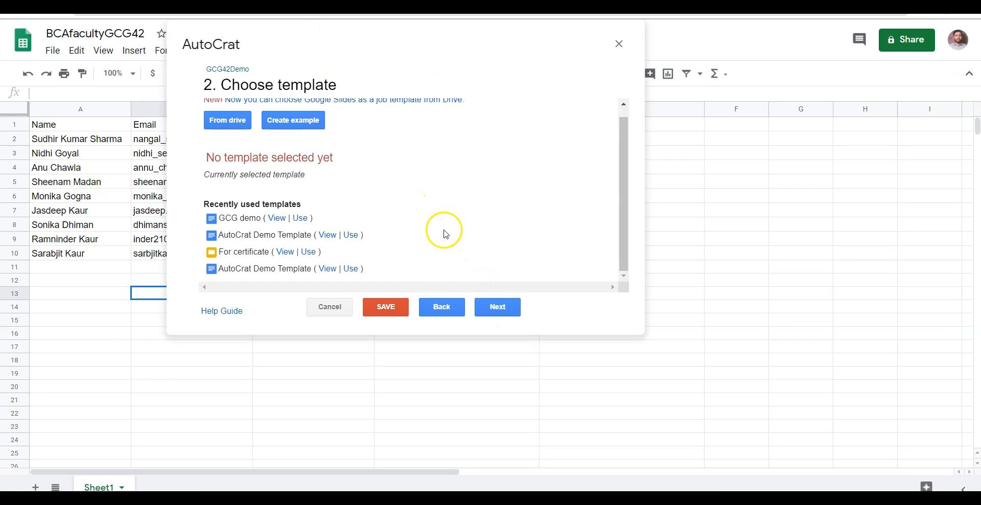
Step: Use GCG demo as the job template and merge from Sheet1 so Name, Username and Password auto-map
click(301, 218)
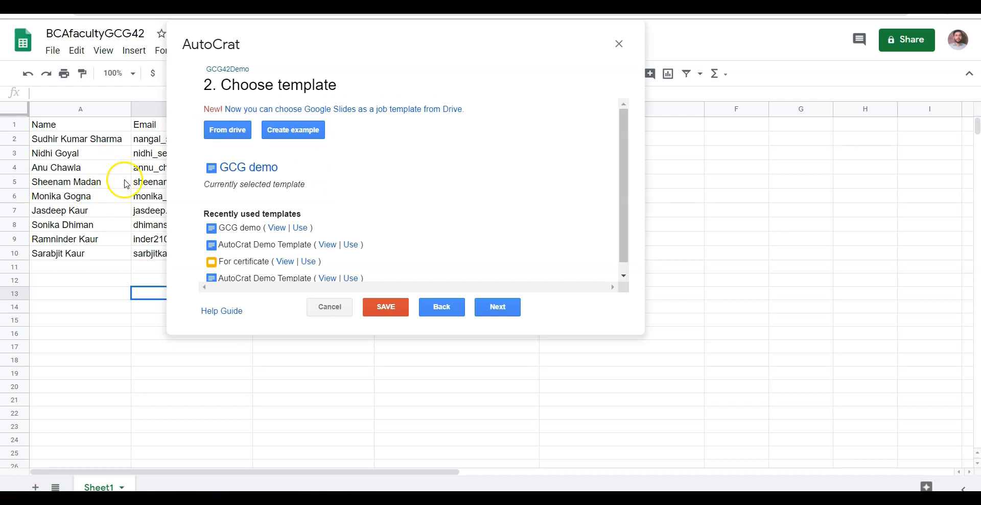
click(487, 305)
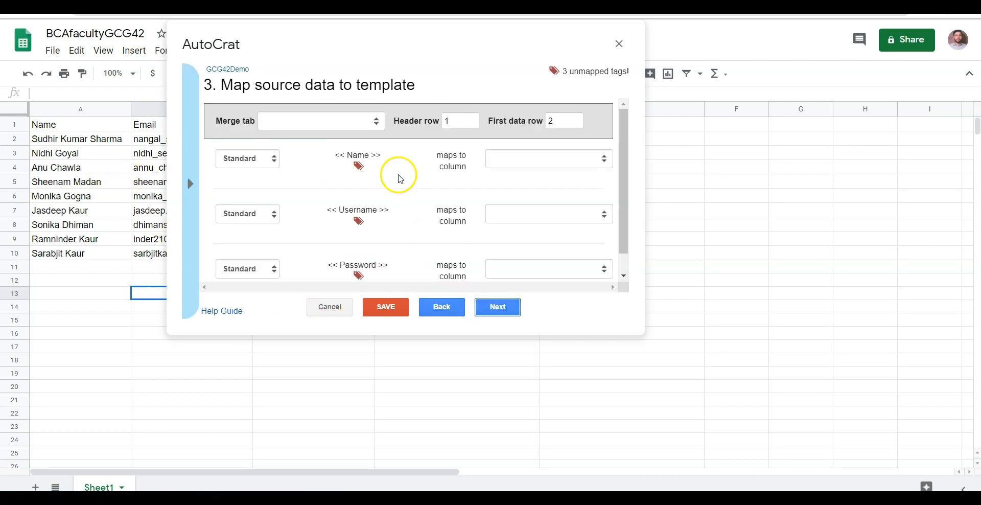
click(345, 122)
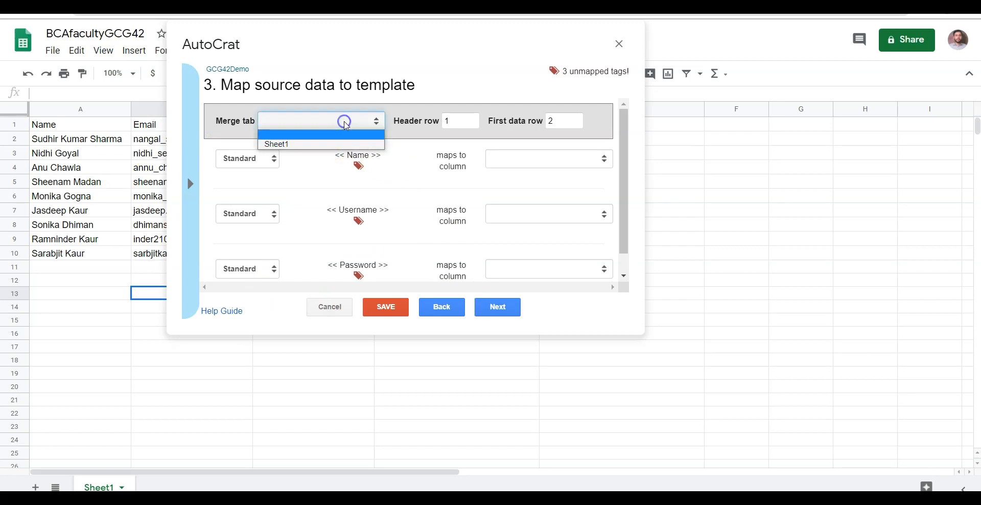
click(338, 143)
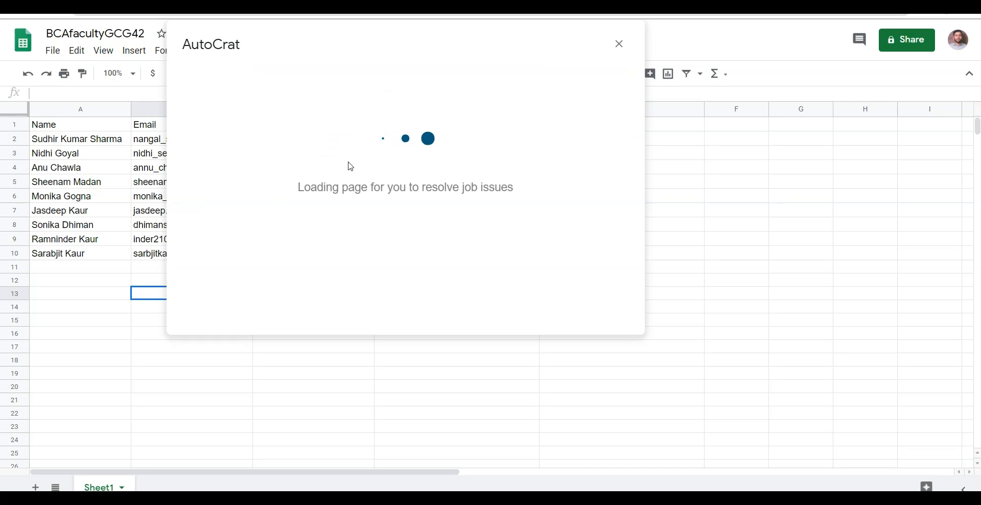
scroll(410, 166, down, 1)
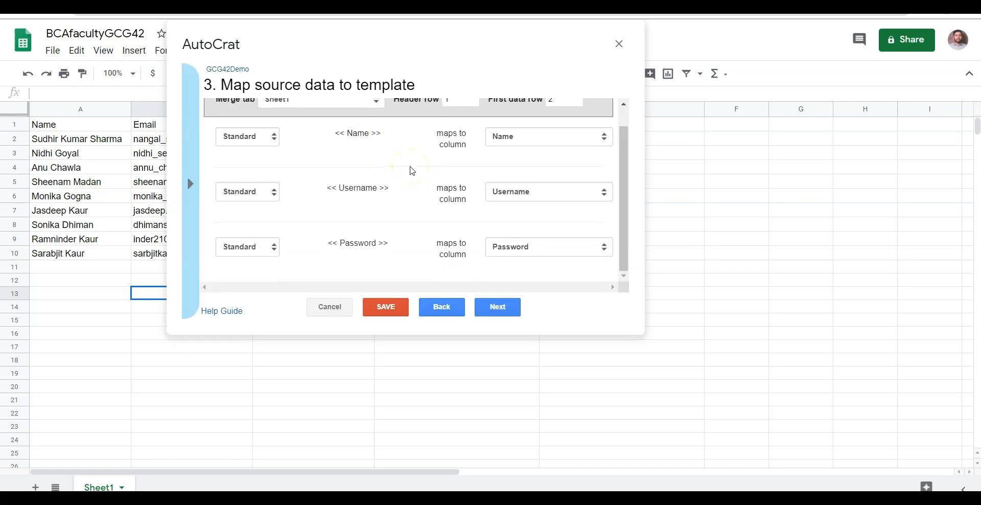
click(497, 310)
Step: Name each merged file '<<Name>> G Suite Credentials' using the copied <<Name>> tag
click(498, 310)
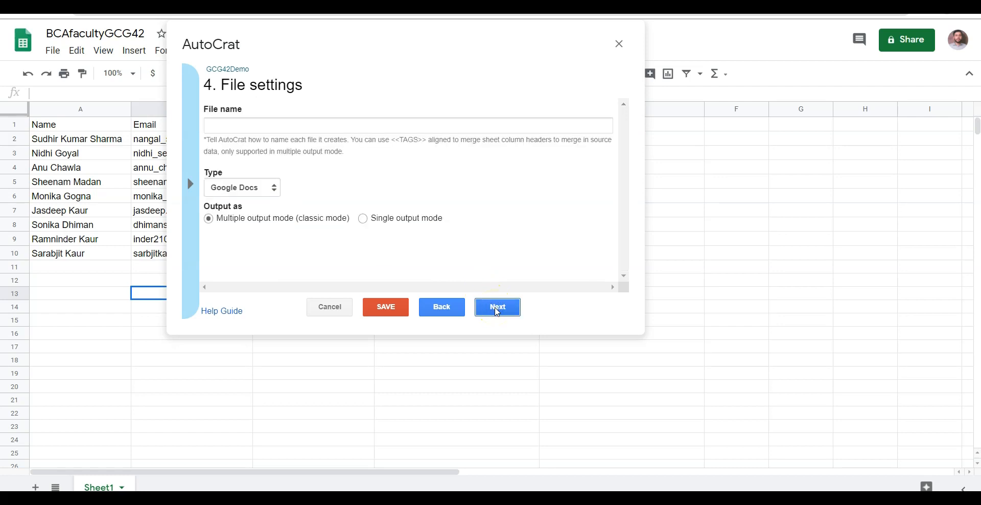
click(192, 183)
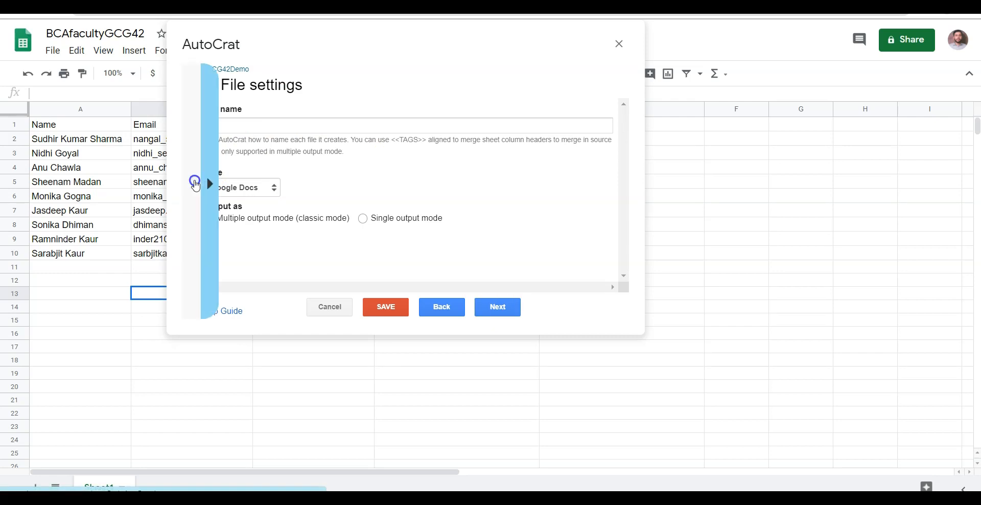
click(223, 156)
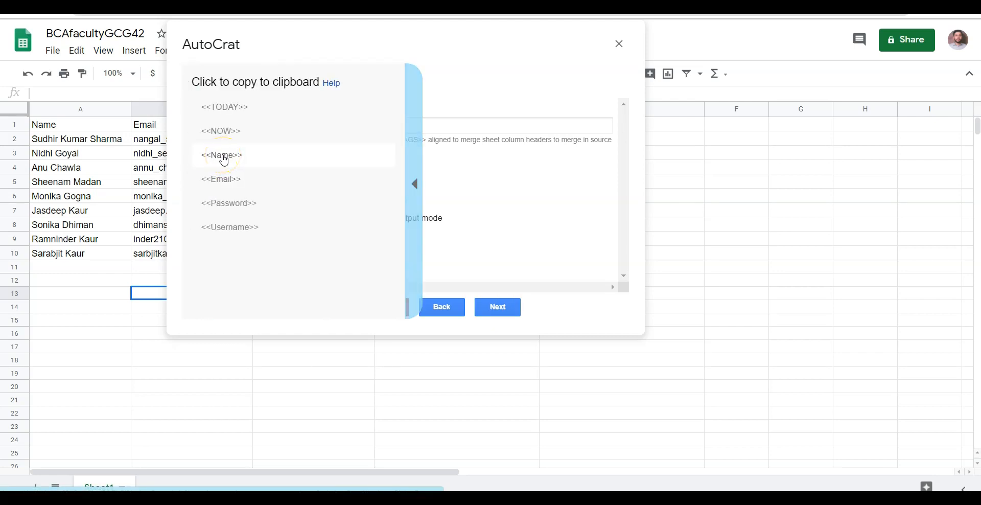
click(246, 126)
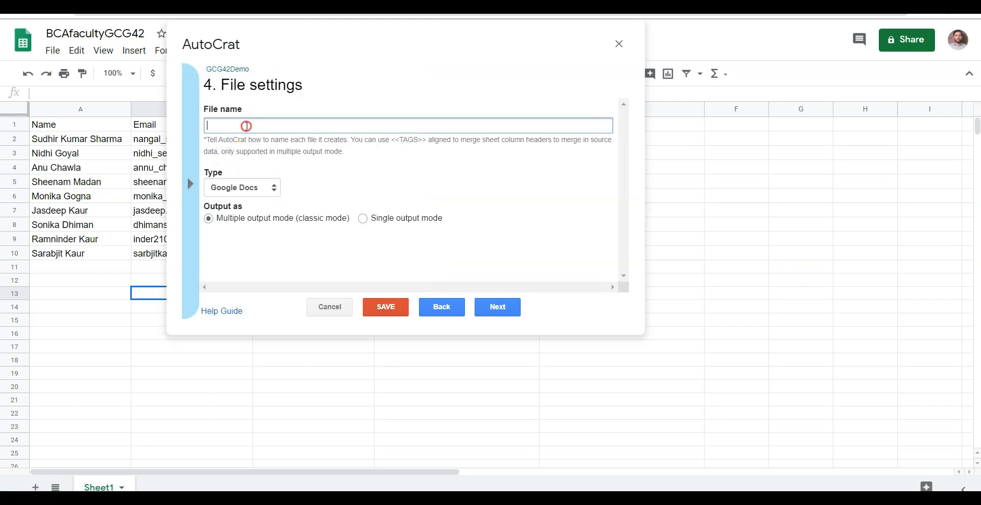
right_click(247, 126)
click(296, 226)
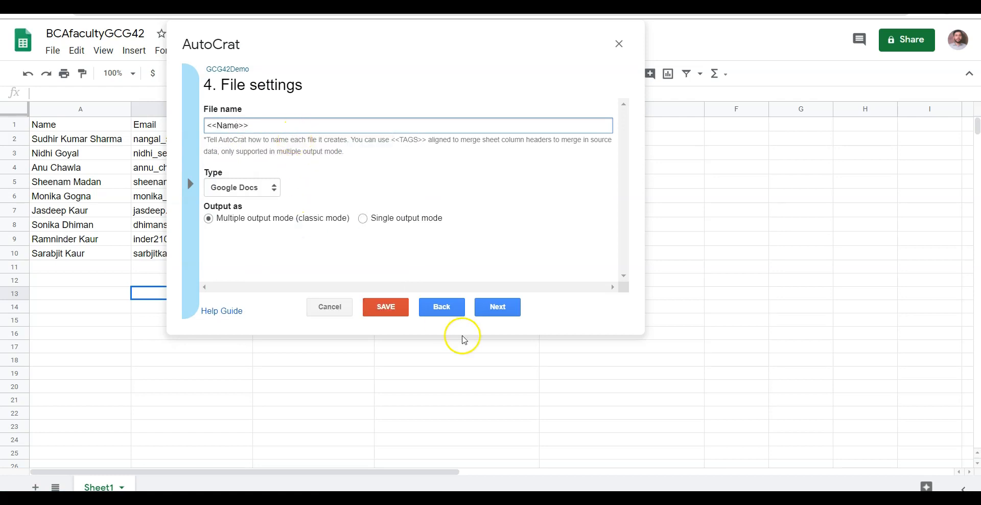
text(G Suite Credentials)
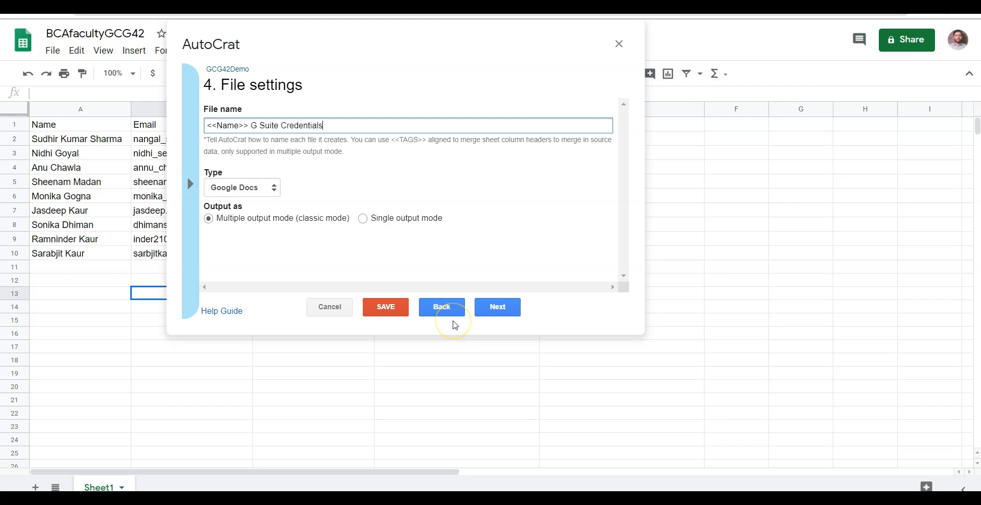
Step: Set the merged file output type to PDF
click(255, 188)
click(230, 205)
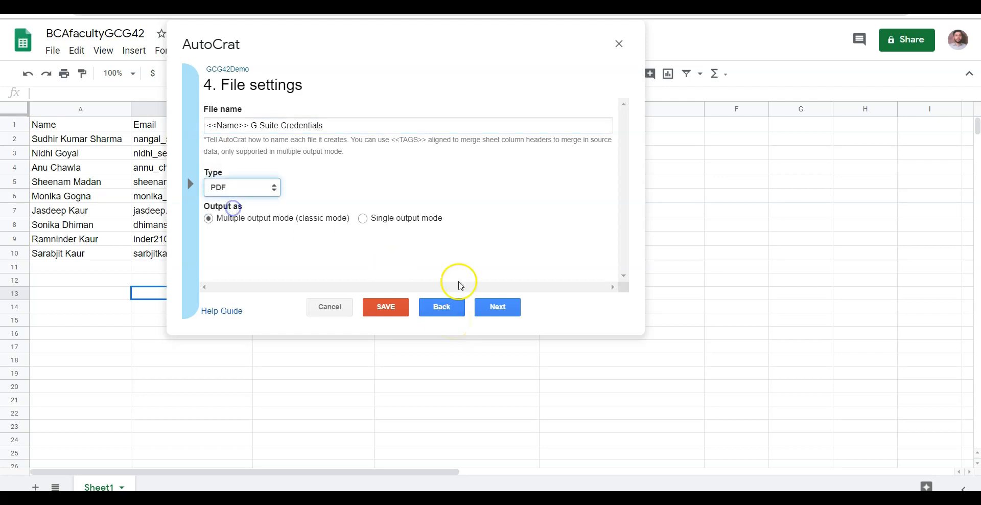
click(498, 308)
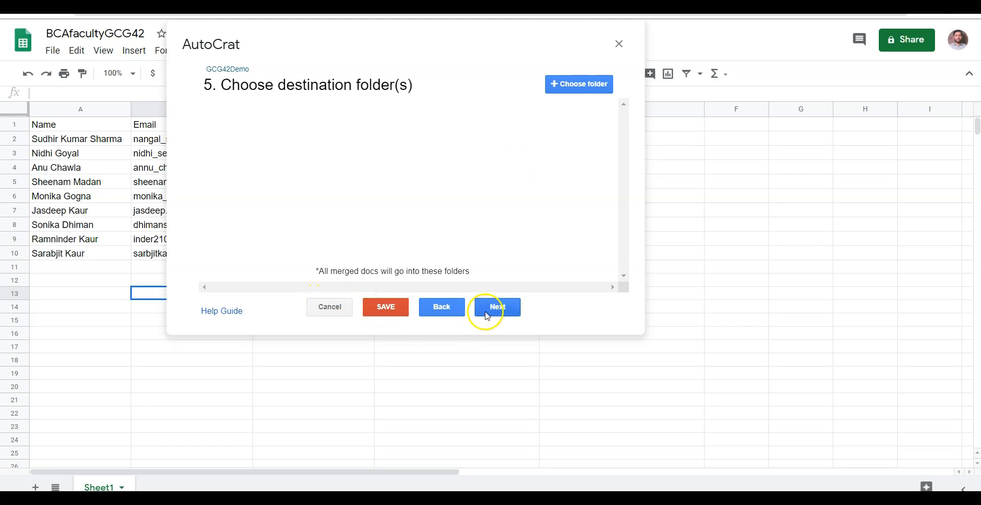
Step: Skip the dynamic folder and merge condition steps, and turn on sharing of merged documents
click(499, 307)
click(499, 307)
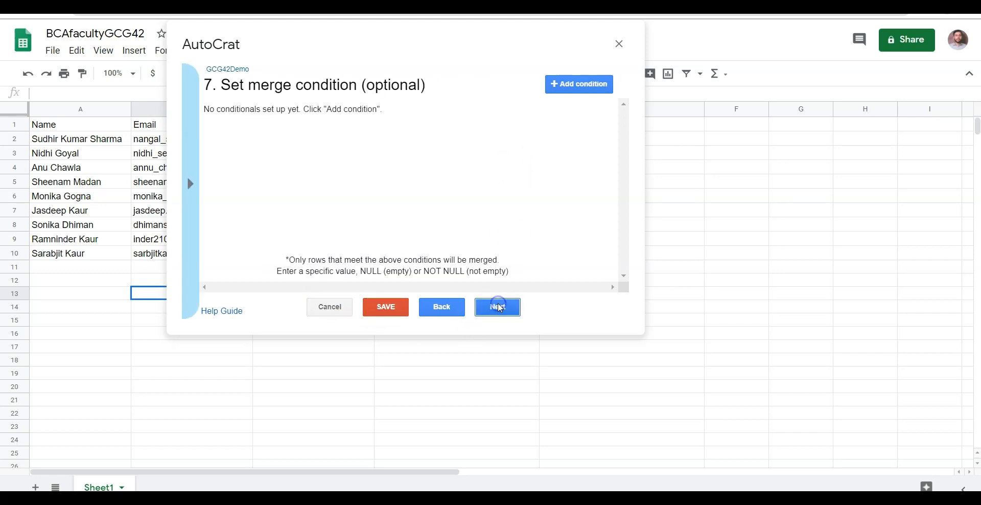
click(499, 307)
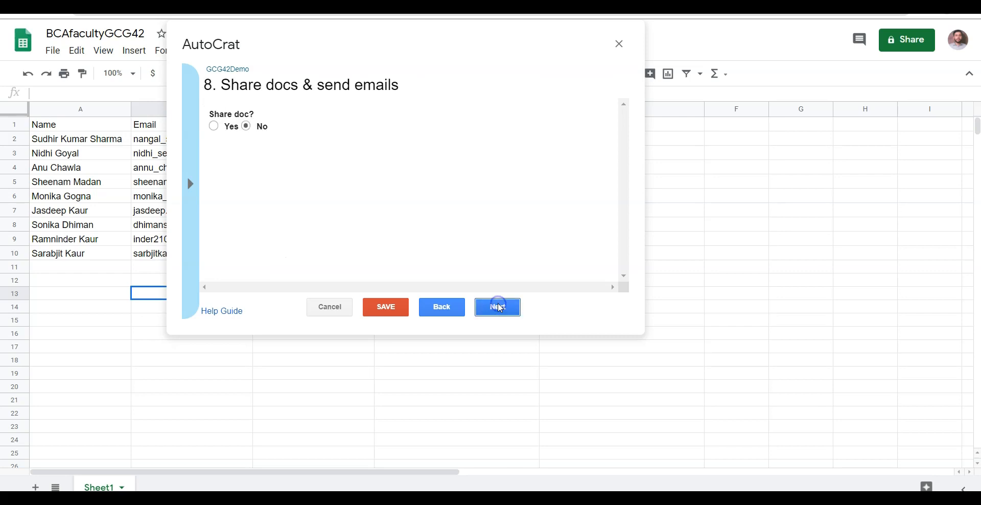
click(213, 126)
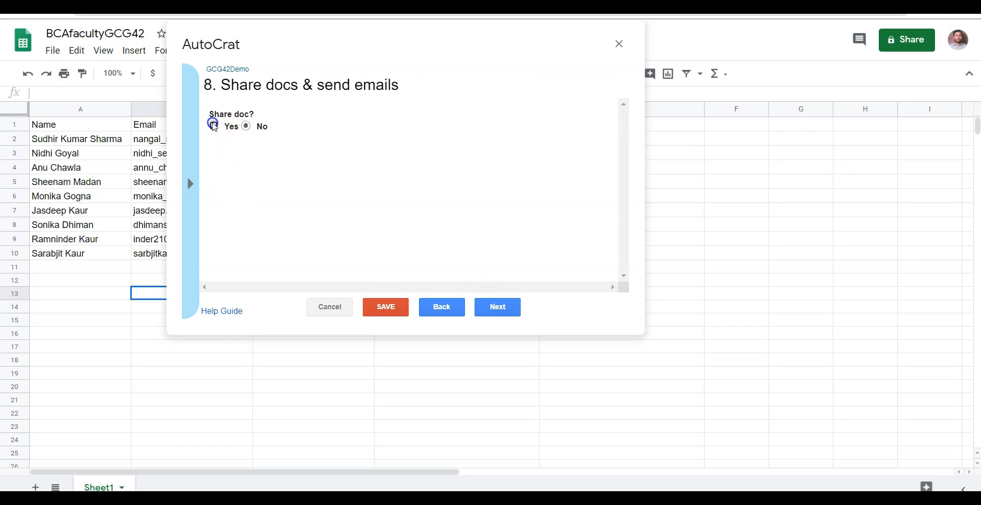
scroll(250, 126, down, 5)
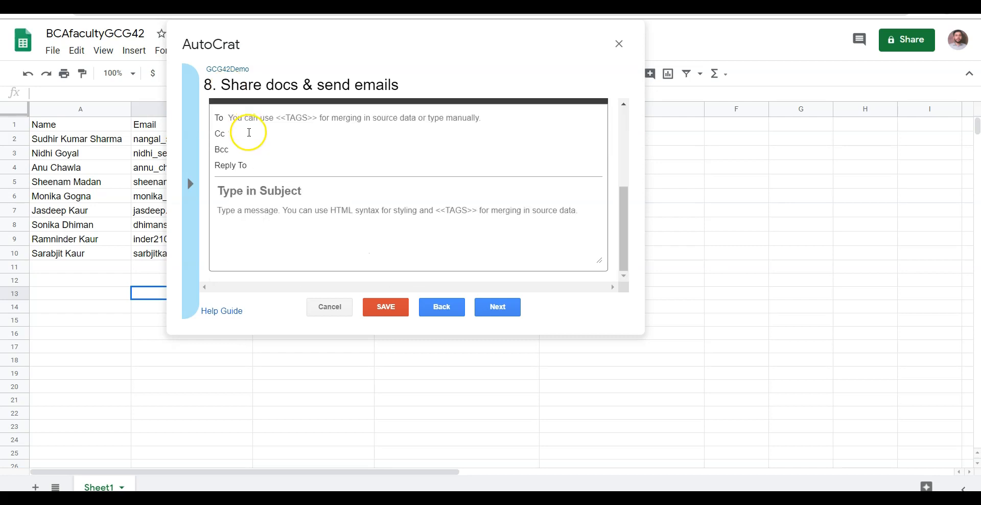
Step: Set the email recipient to the <<Email>> merge tag
click(186, 196)
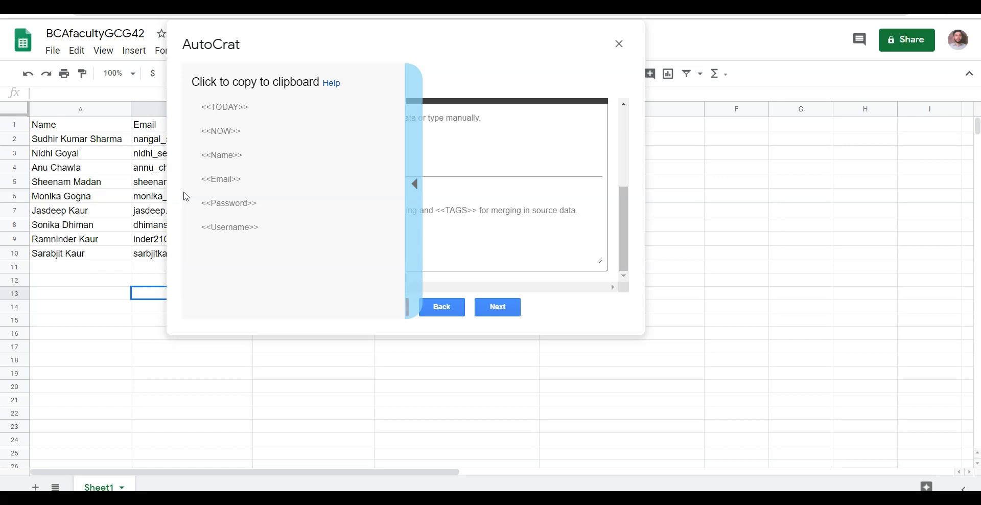
click(222, 156)
click(270, 117)
right_click(269, 117)
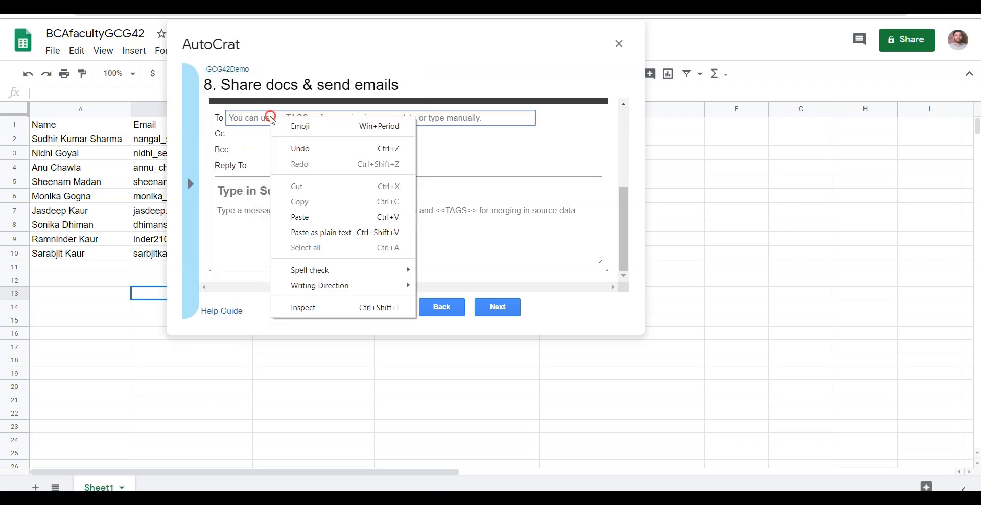
click(309, 212)
click(272, 191)
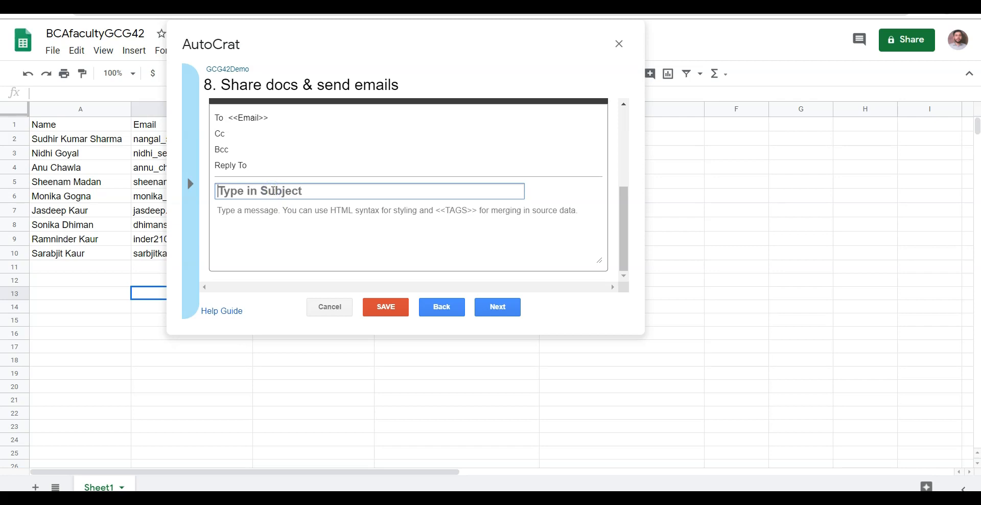
Step: Set the email subject to '<<Name>> Your G Suite Credentials'
click(186, 188)
click(223, 153)
key(ctrl+c)
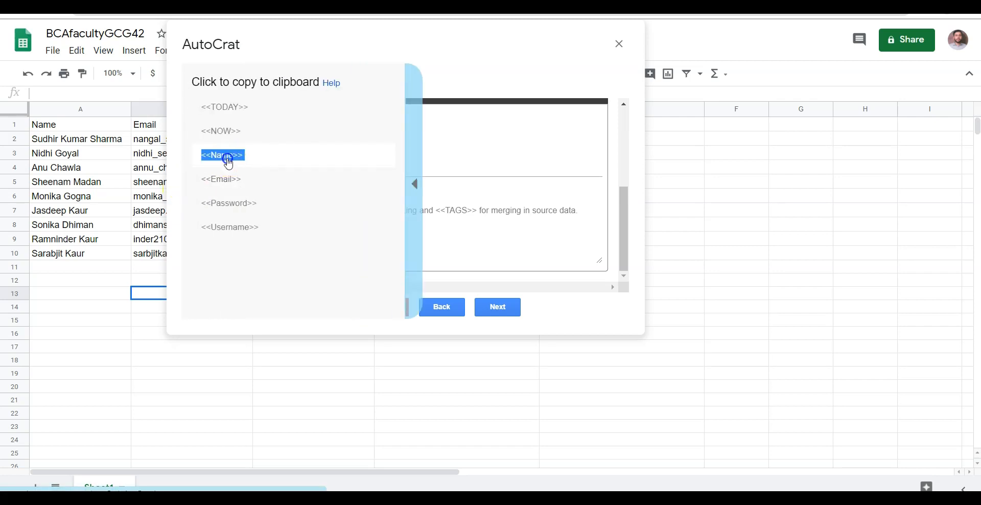
click(276, 187)
right_click(265, 190)
click(237, 193)
right_click(236, 193)
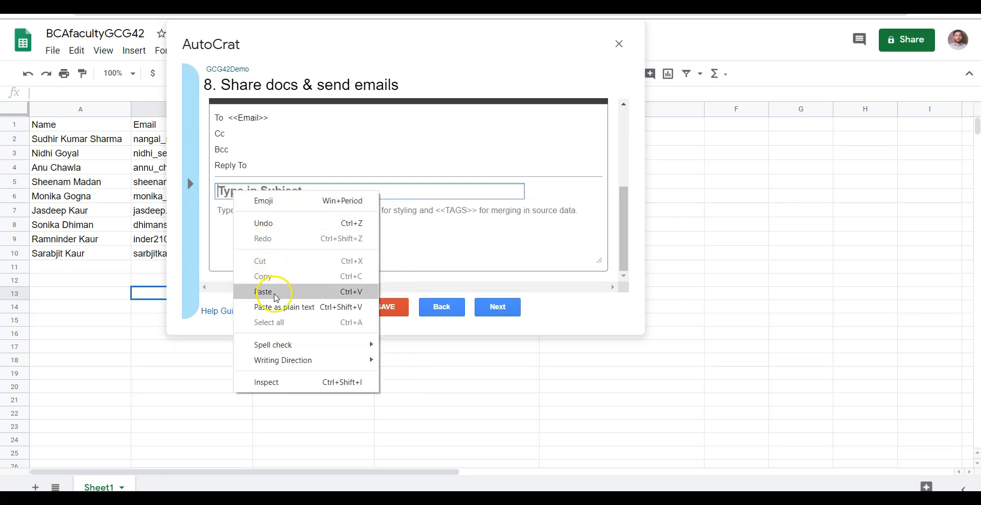
click(264, 291)
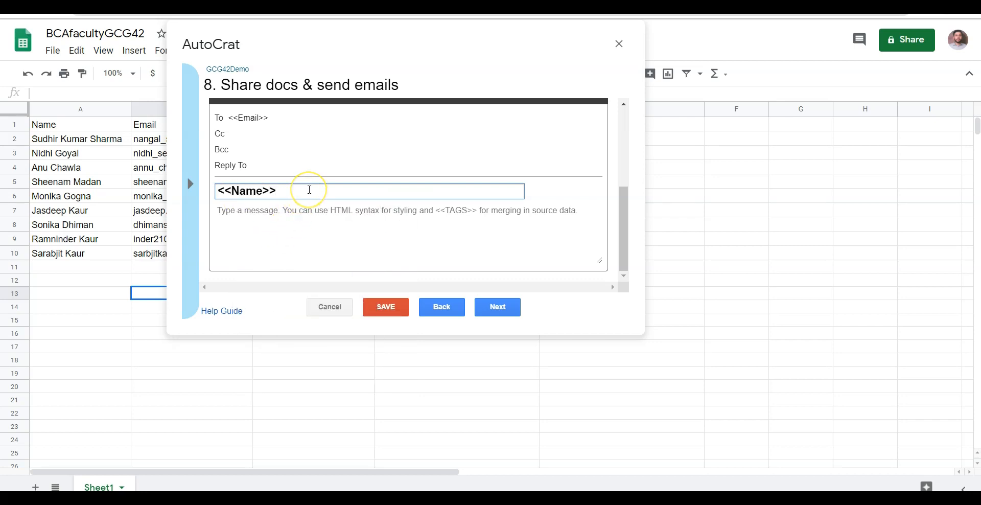
text(Your G Suite Credentials)
Step: Write the message 'Hello <<Name>>' plus 'These are your G Suite Credentials, Use them for your Google accounts.'
key(Tab)
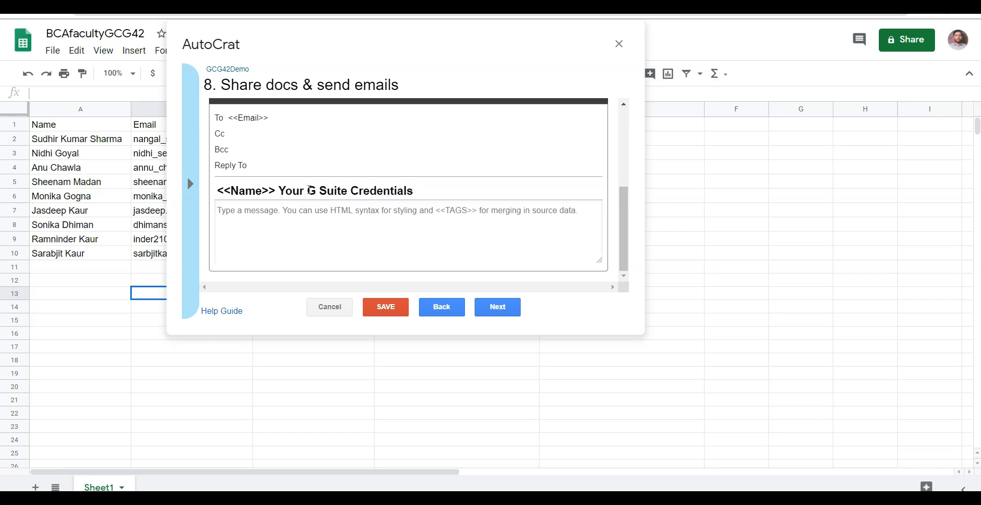
text(Hello)
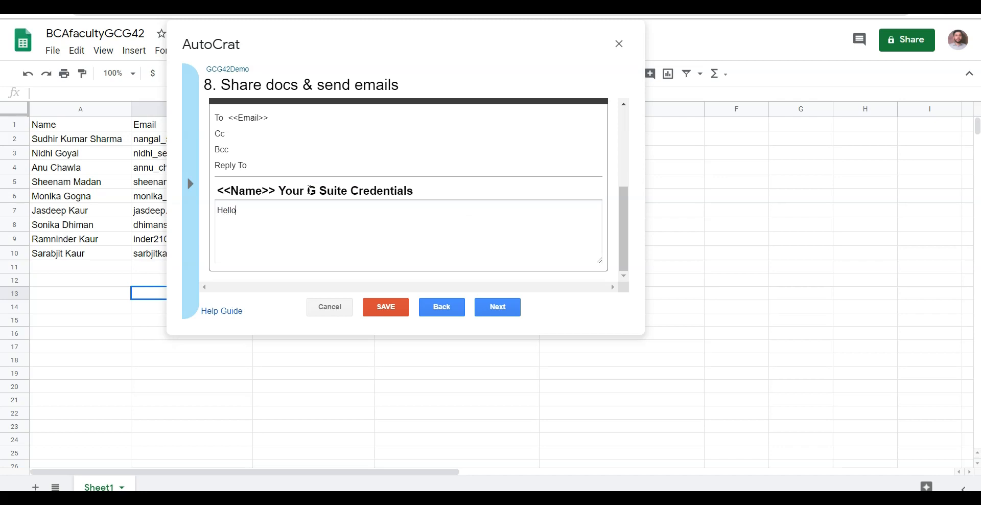
key(ctrl+v)
key(Return)
key(Return)
text(These are your)
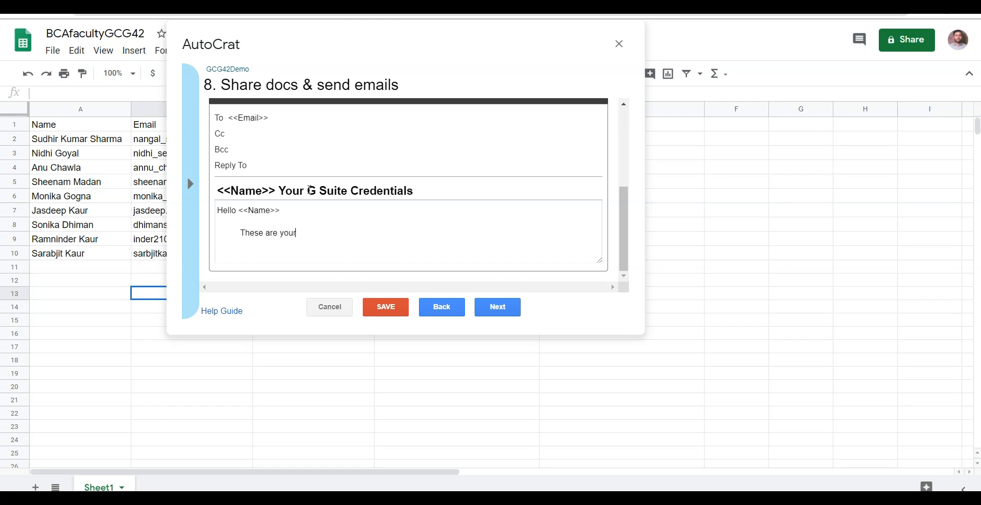
text( G Suite Credentials, Use the)
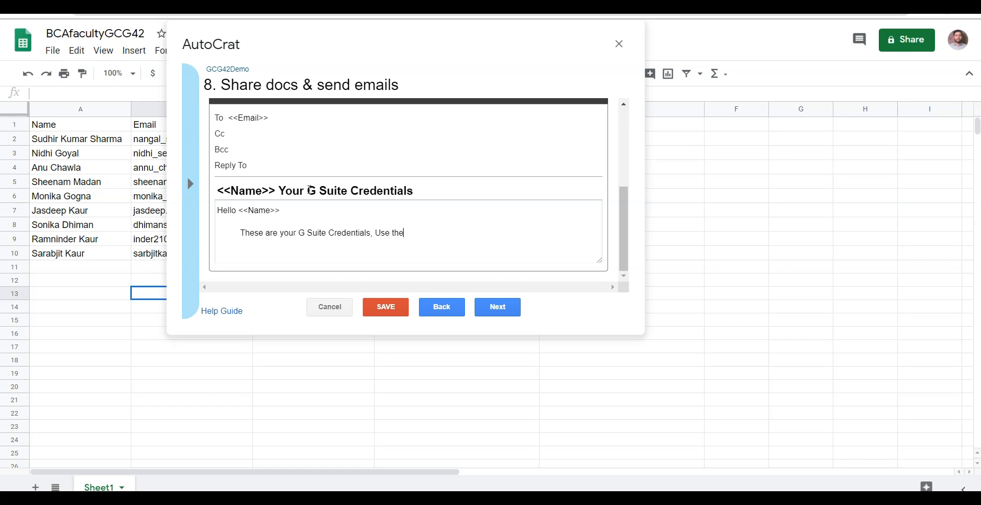
text(m for your Google accounts.)
key(Return)
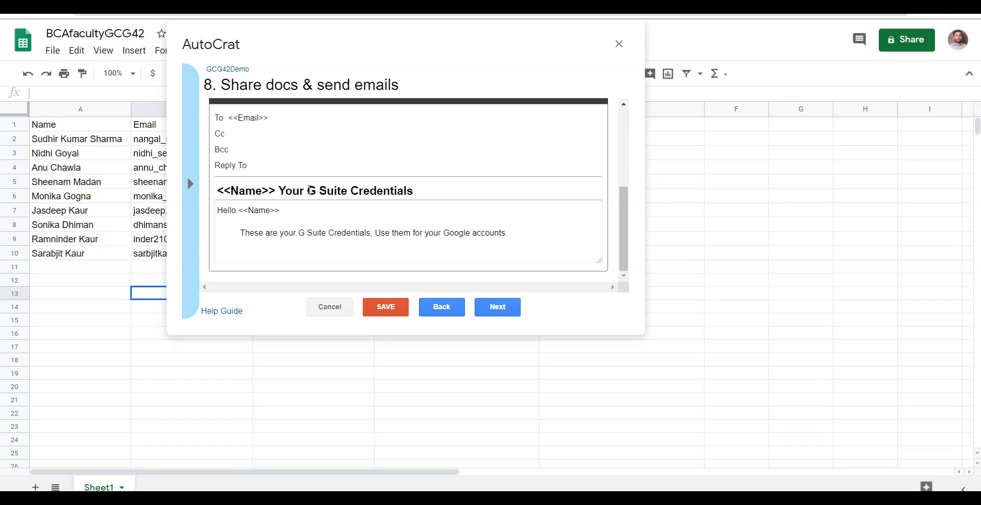
click(501, 310)
Step: After the save error, choose AutoCrat Demo Folder as the merged documents' destination folder
click(428, 309)
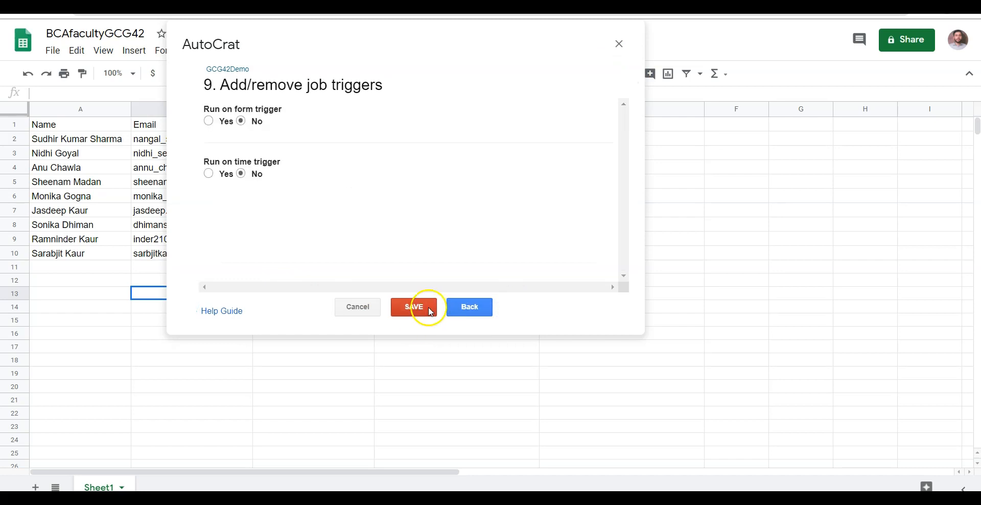
click(586, 172)
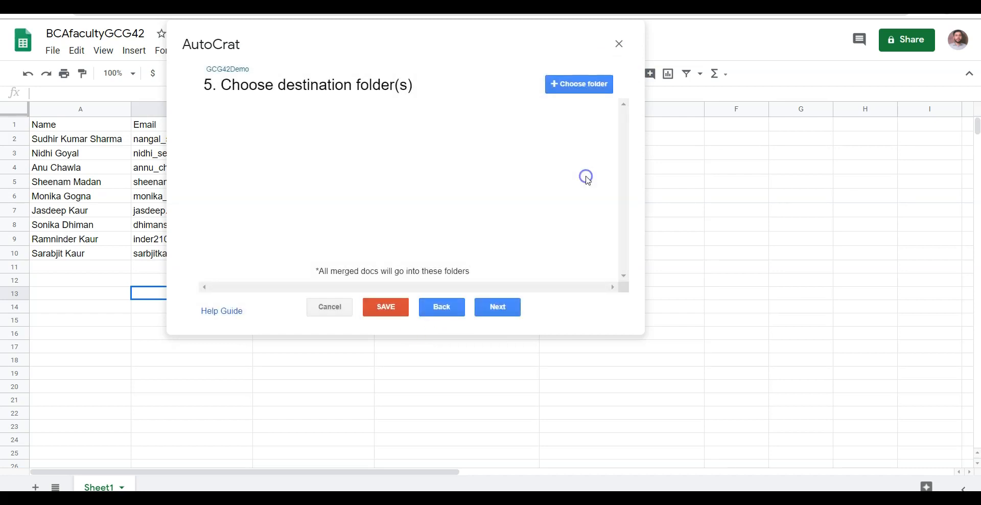
click(559, 88)
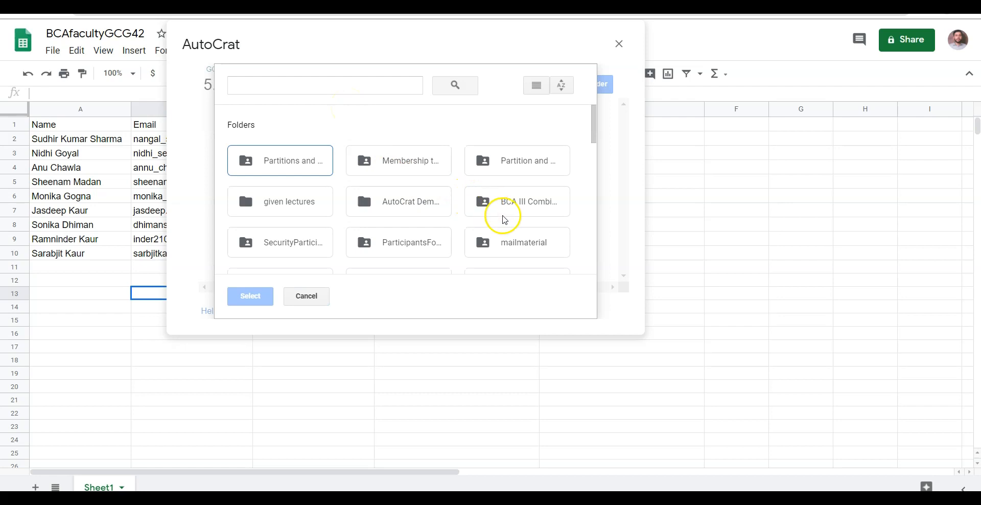
click(440, 202)
click(266, 296)
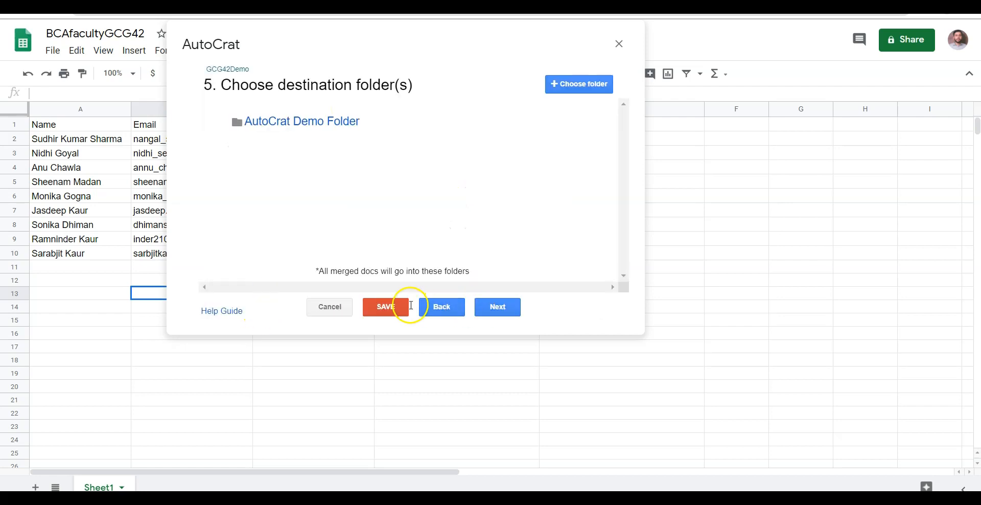
click(401, 307)
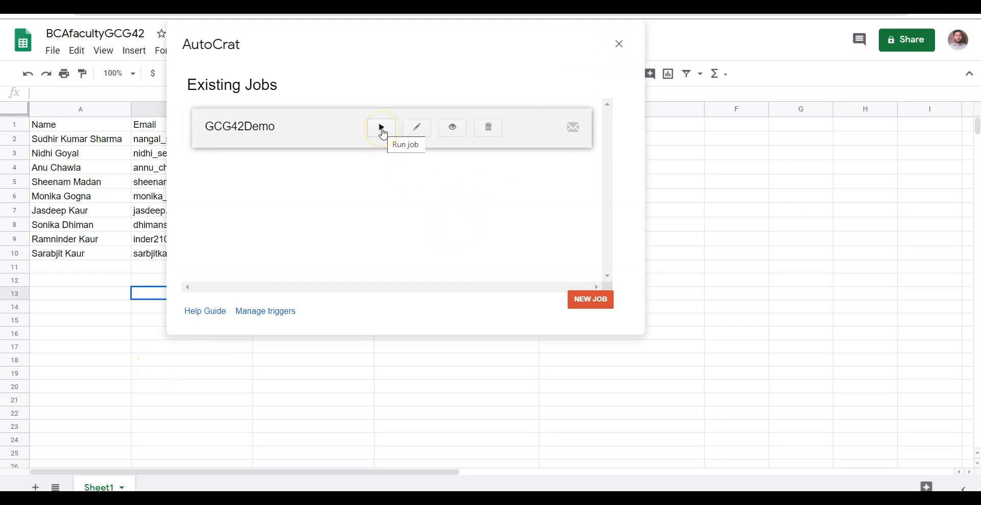
Step: Close the AutoCrat dialog to return to the BCAfacultyGCG42 sheet
click(620, 45)
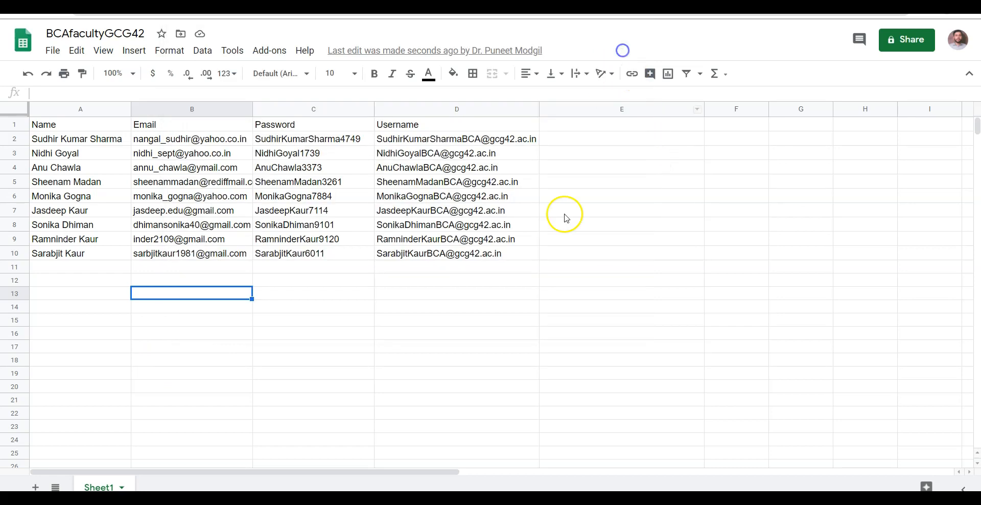